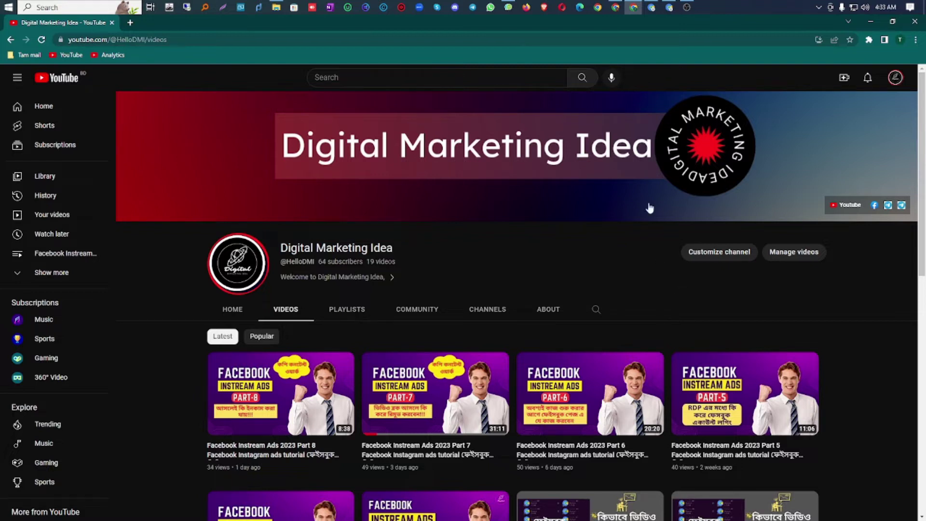
# Step: Review the Google Authenticator listing in Google Play, highlighting its title, then move to the Twilio Authy page
pyautogui.click(614, 12)
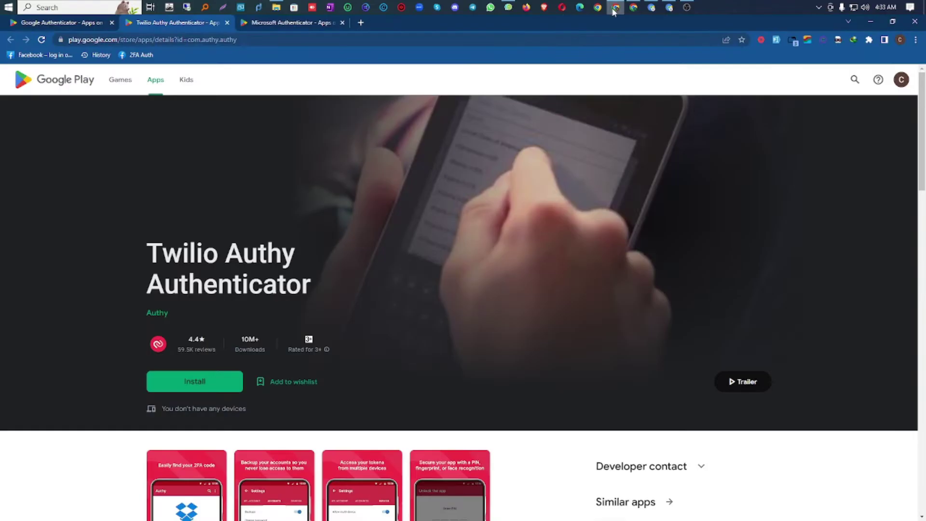
pyautogui.click(61, 22)
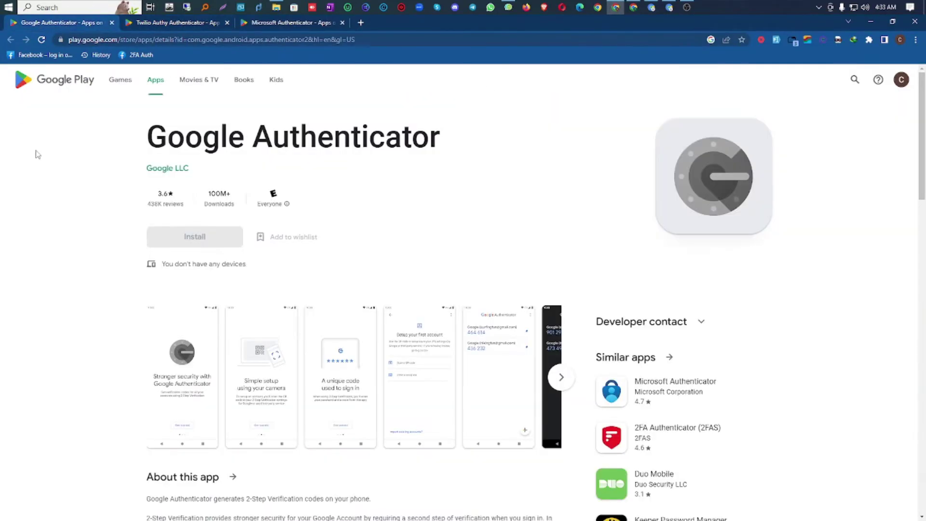
pyautogui.moveTo(432, 139); pyautogui.dragTo(134, 158)
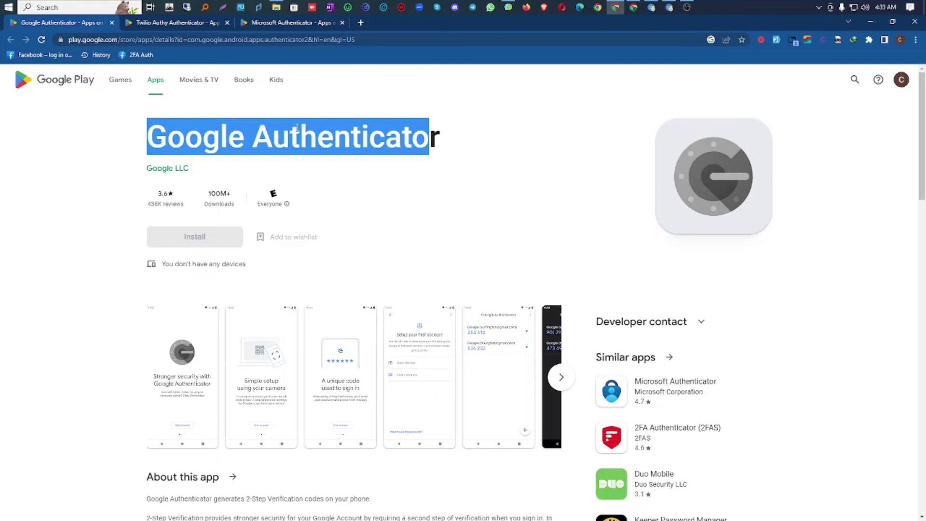
pyautogui.click(297, 127)
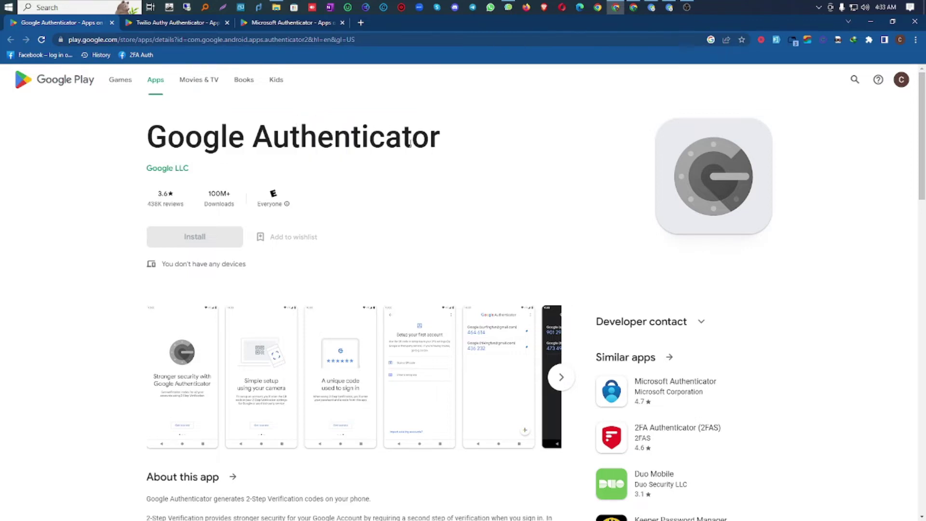
pyautogui.moveTo(150, 139); pyautogui.dragTo(448, 135)
pyautogui.scroll(-5, 449, 135)
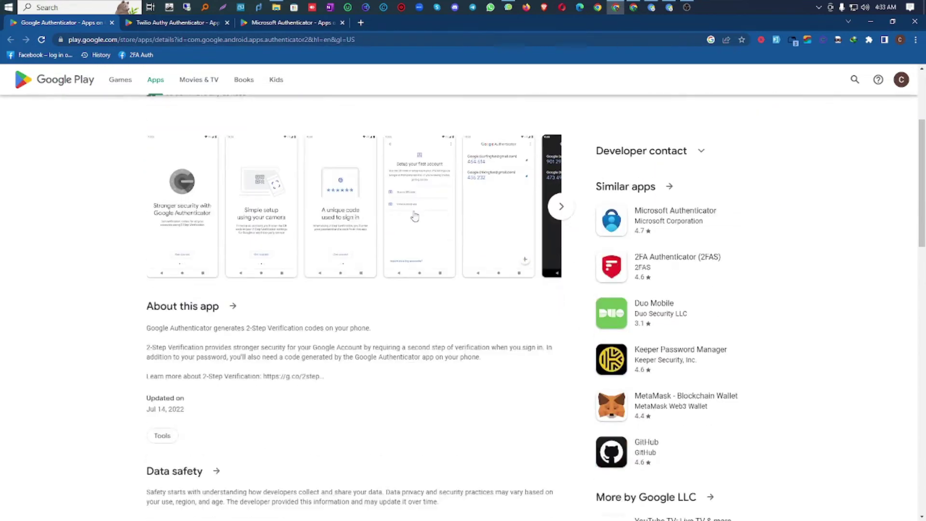
pyautogui.scroll(5, 291, 277)
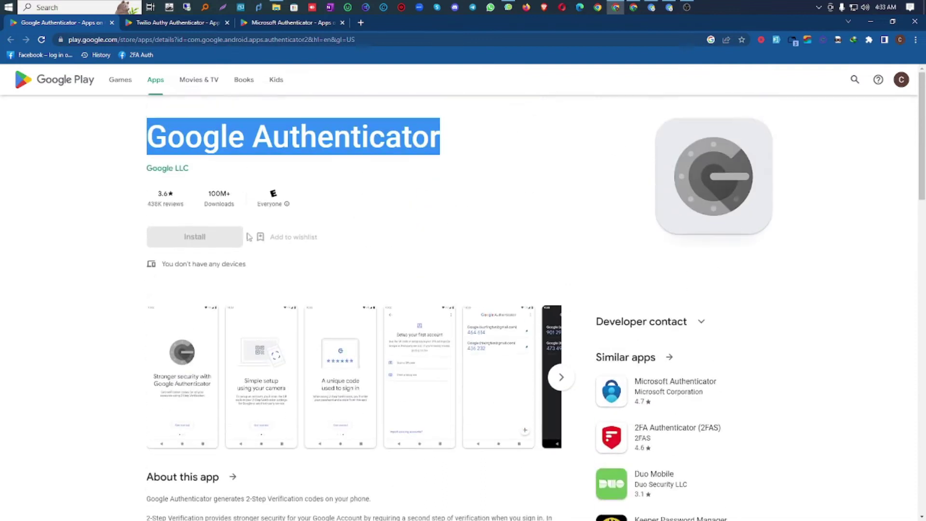
pyautogui.click(176, 26)
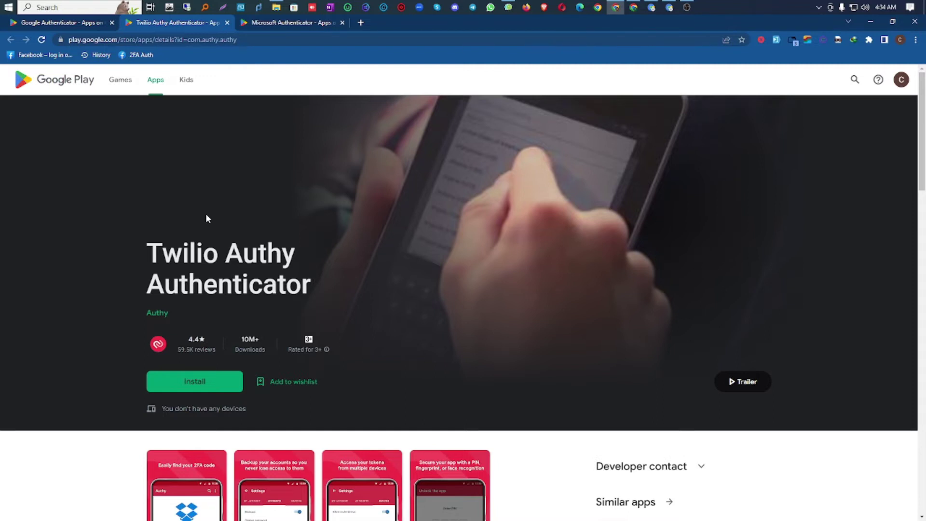
# Step: Highlight the Twilio Authy title, then open the Microsoft Authenticator listing and highlight its title
pyautogui.moveTo(169, 248); pyautogui.dragTo(321, 288)
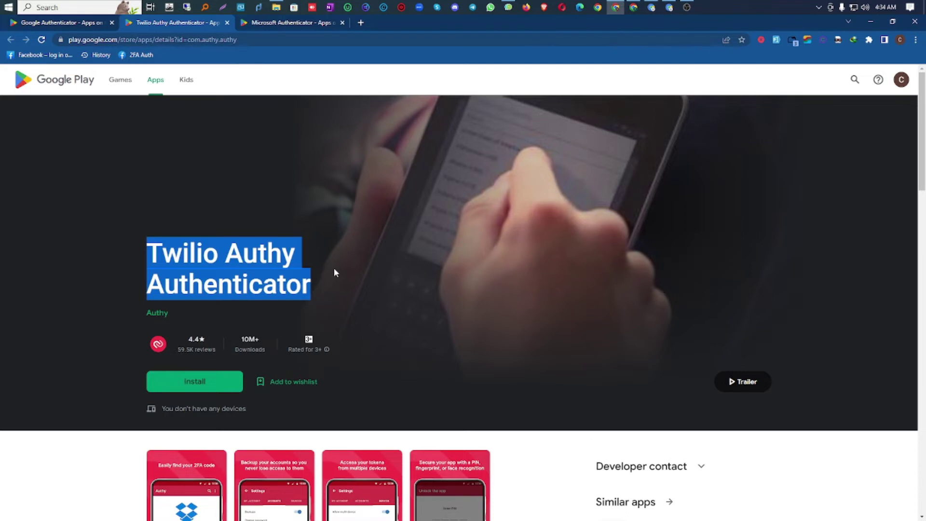
pyautogui.click(292, 28)
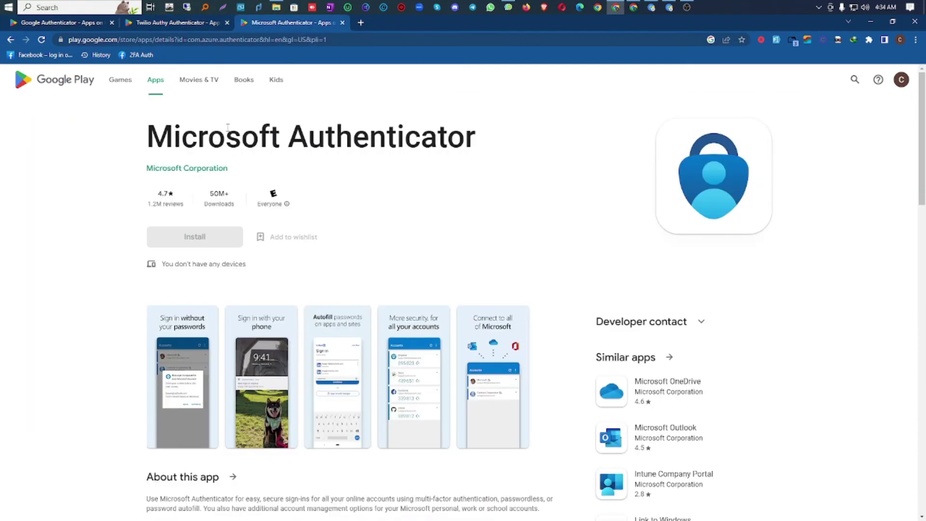
pyautogui.moveTo(153, 135); pyautogui.dragTo(474, 143)
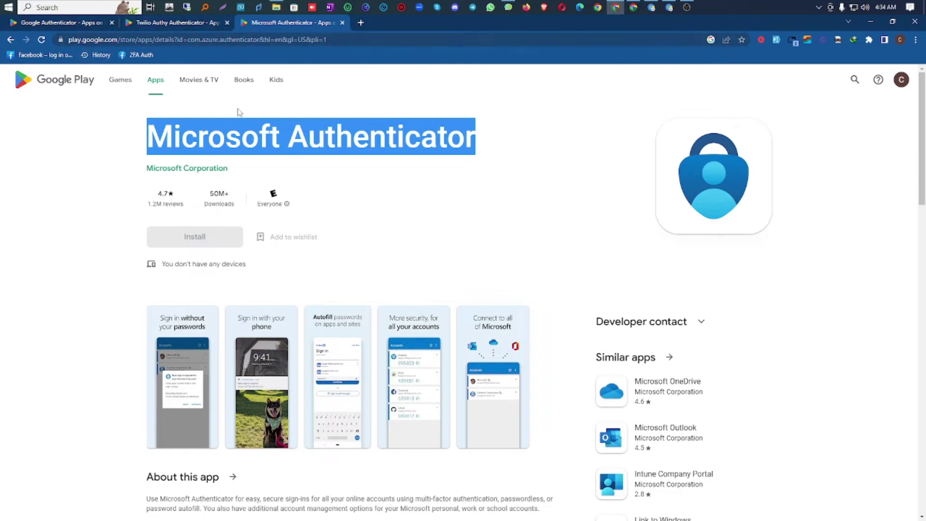
pyautogui.click(247, 134)
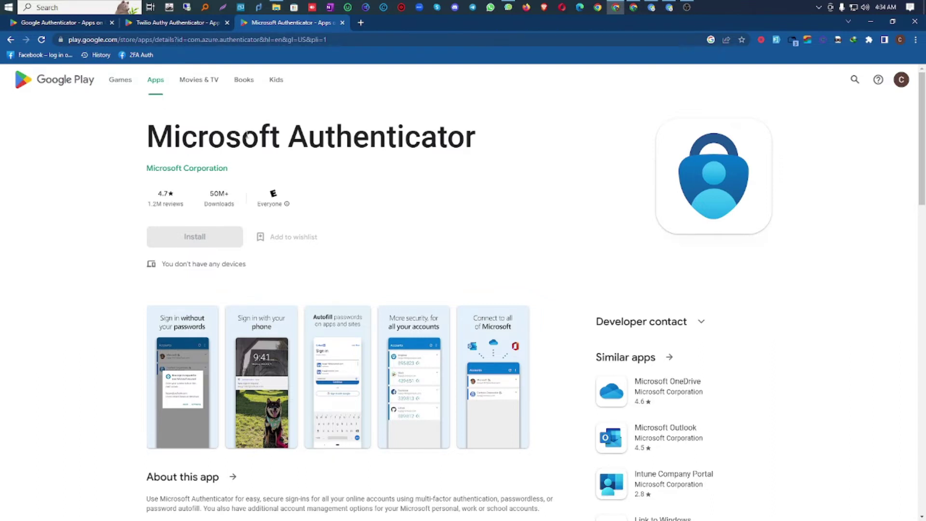
pyautogui.scroll(-1, 290, 174)
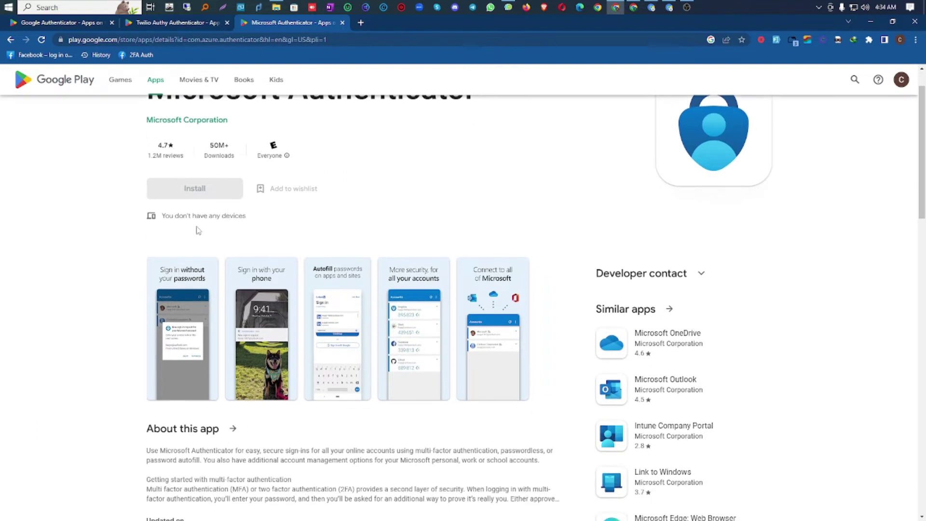
pyautogui.scroll(1, 361, 304)
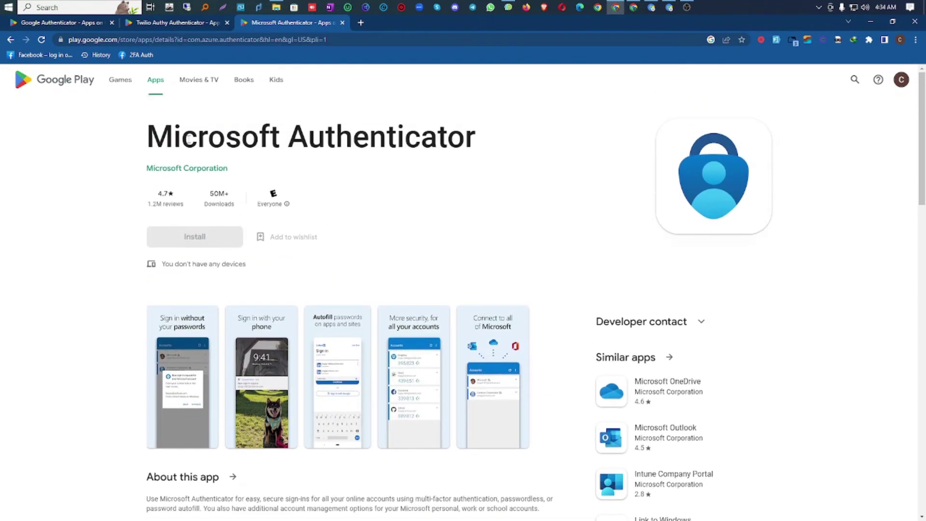
# Step: Re-highlight the Microsoft Authenticator title, then its words Authenticator and Microsoft separately
pyautogui.moveTo(148, 125); pyautogui.dragTo(476, 137)
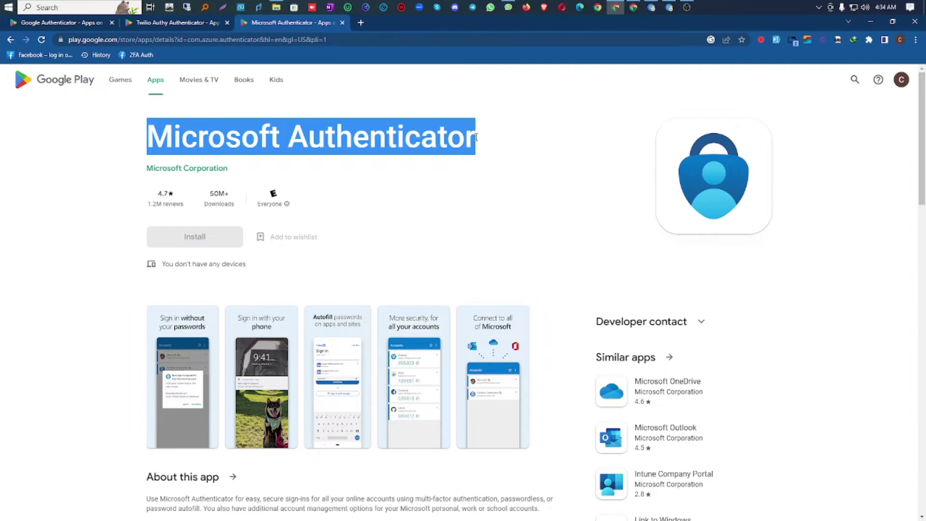
pyautogui.click(293, 134)
pyautogui.moveTo(293, 134); pyautogui.dragTo(478, 137)
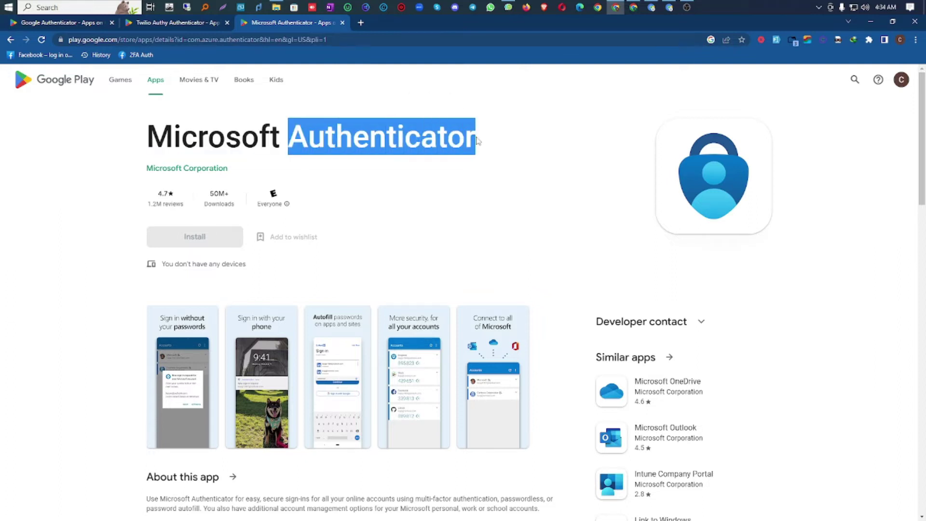
pyautogui.click(279, 145)
pyautogui.moveTo(280, 145); pyautogui.dragTo(142, 146)
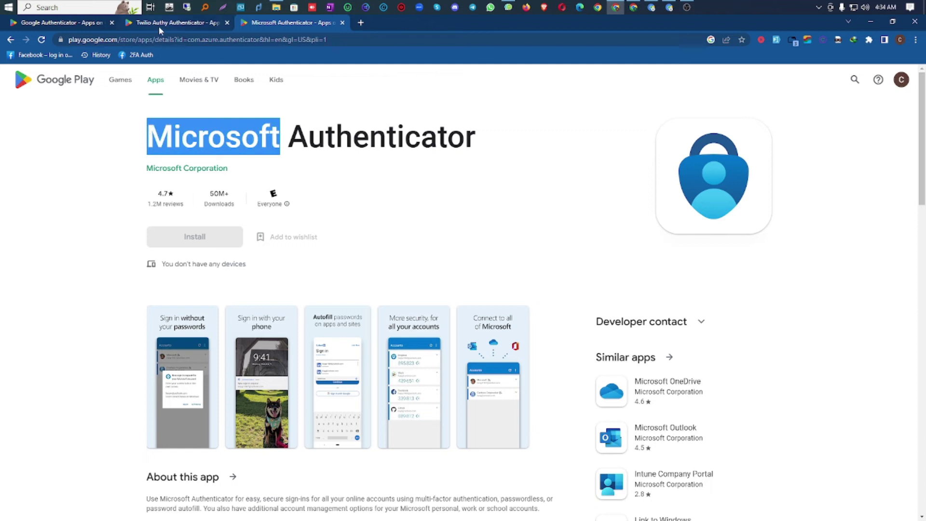
pyautogui.click(160, 25)
# Step: Clear the Twilio Authy title highlight, scroll its listing, and glance back at Google Authenticator
pyautogui.click(237, 268)
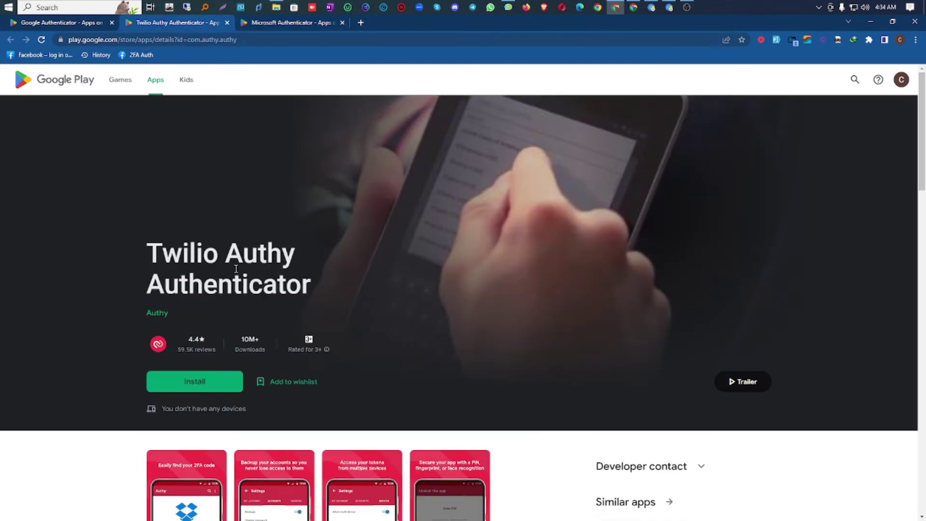
pyautogui.moveTo(309, 288); pyautogui.dragTo(144, 257)
pyautogui.scroll(-4, 287, 273)
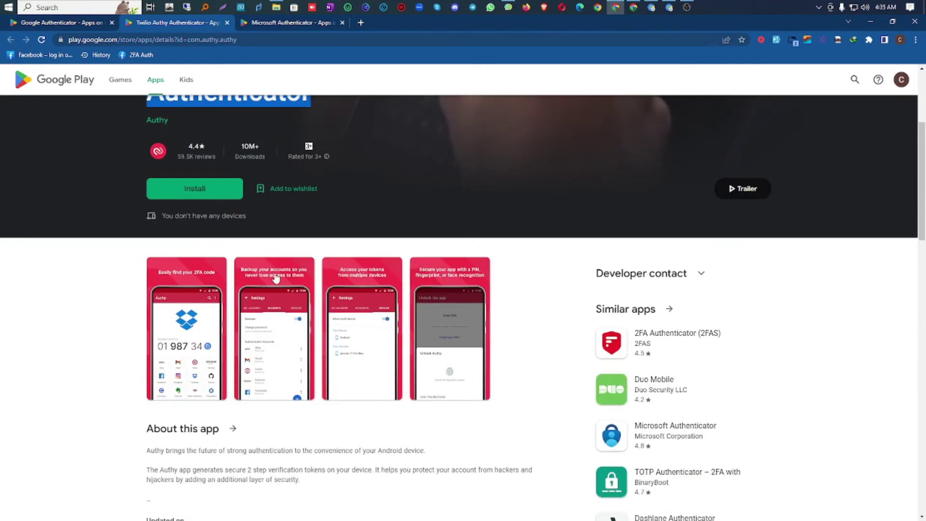
pyautogui.scroll(1, 285, 275)
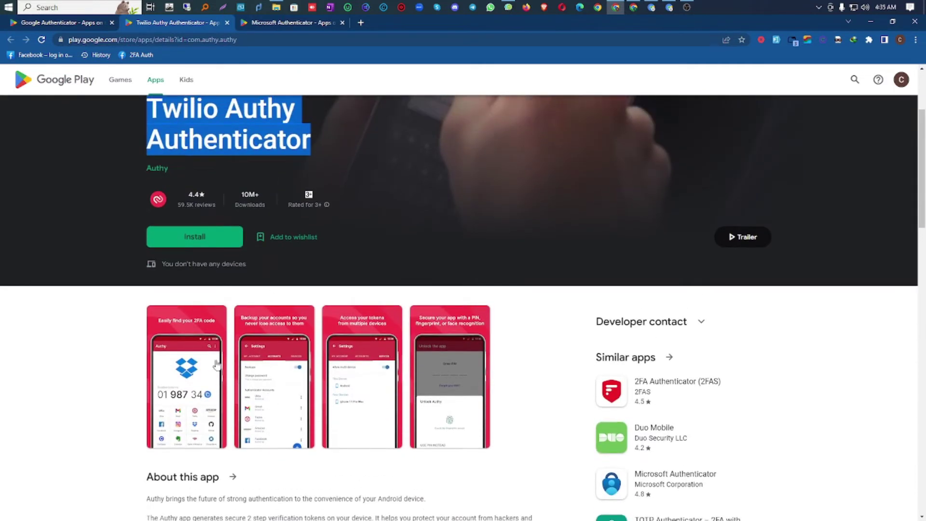
pyautogui.scroll(1, 233, 379)
pyautogui.scroll(-3, 258, 309)
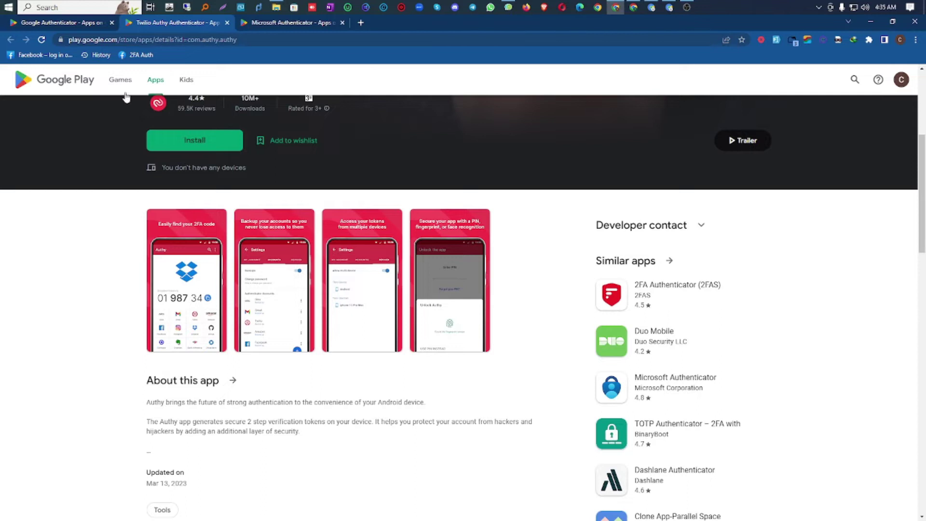
pyautogui.click(88, 24)
pyautogui.click(133, 24)
# Step: Close the Google, Twilio Authy and Microsoft Authenticator pages, keeping a New Tab, and bring Facebook forward
pyautogui.click(112, 23)
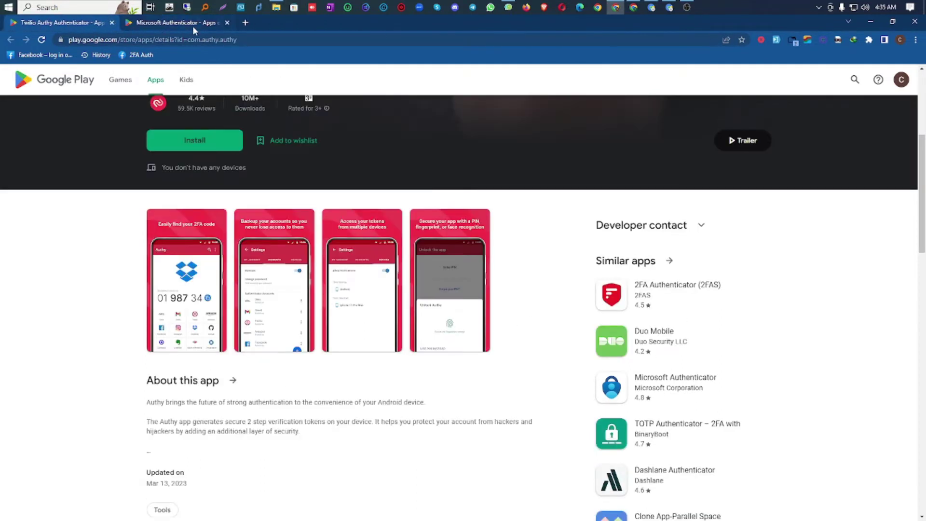
pyautogui.click(111, 22)
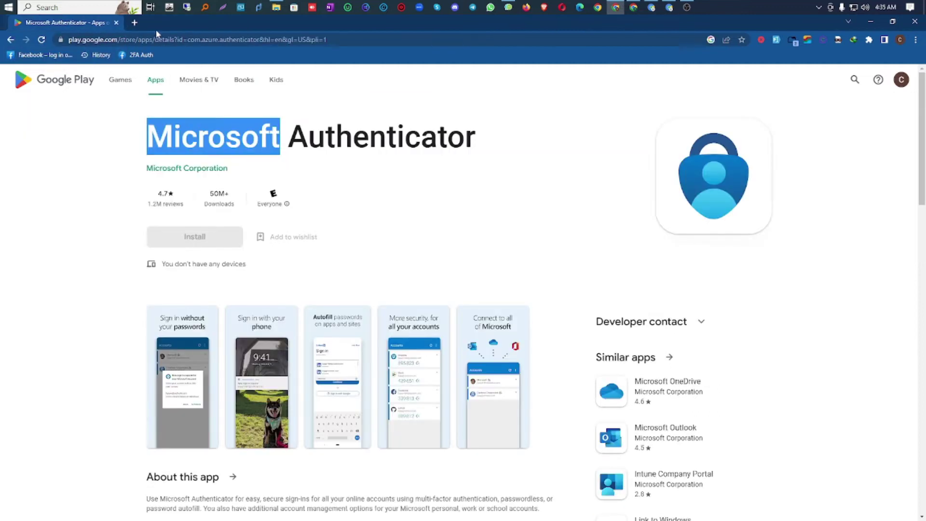
pyautogui.click(131, 23)
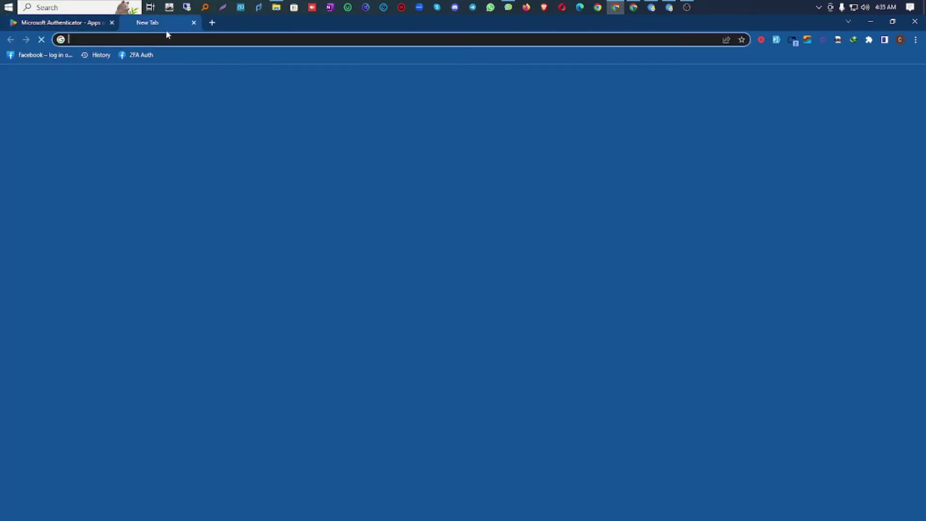
pyautogui.click(112, 23)
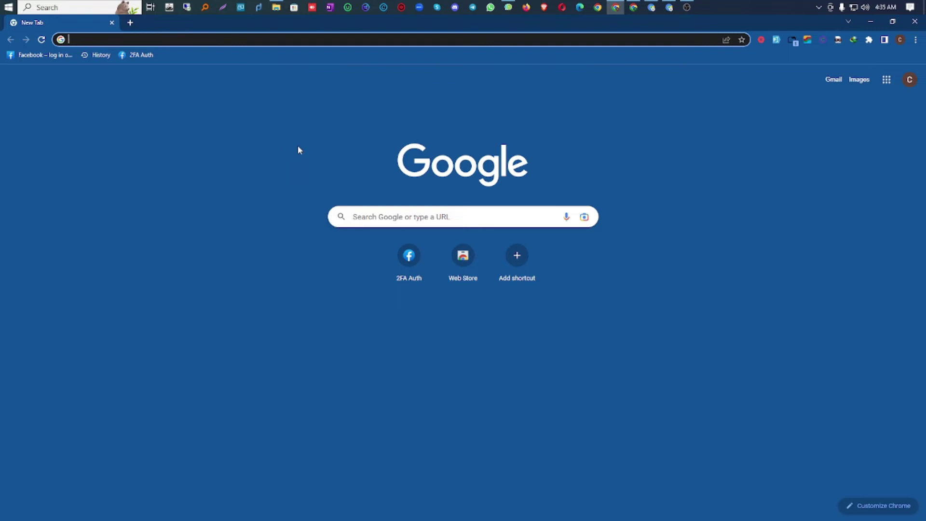
pyautogui.click(650, 10)
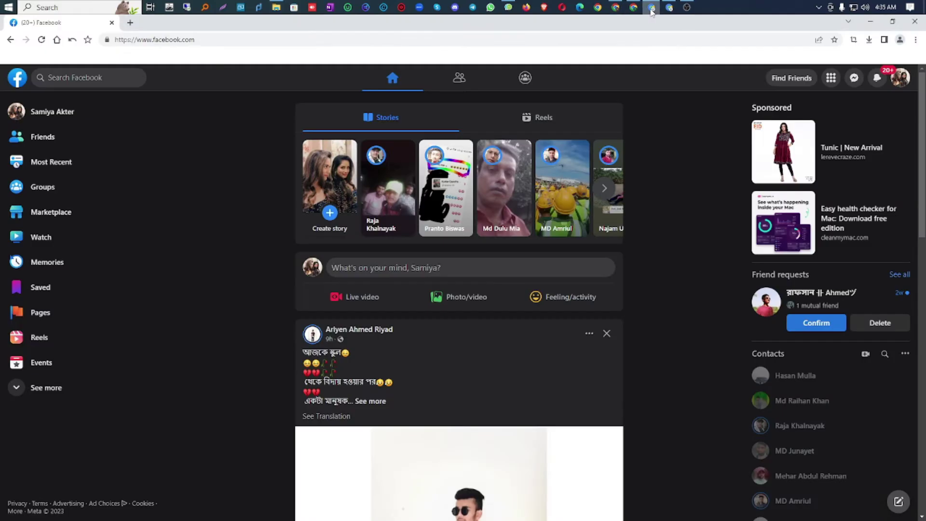
# Step: In the first Facebook window, open Settings & privacy > Settings from the profile menu
pyautogui.click(669, 9)
pyautogui.click(650, 11)
pyautogui.scroll(-4, 727, 222)
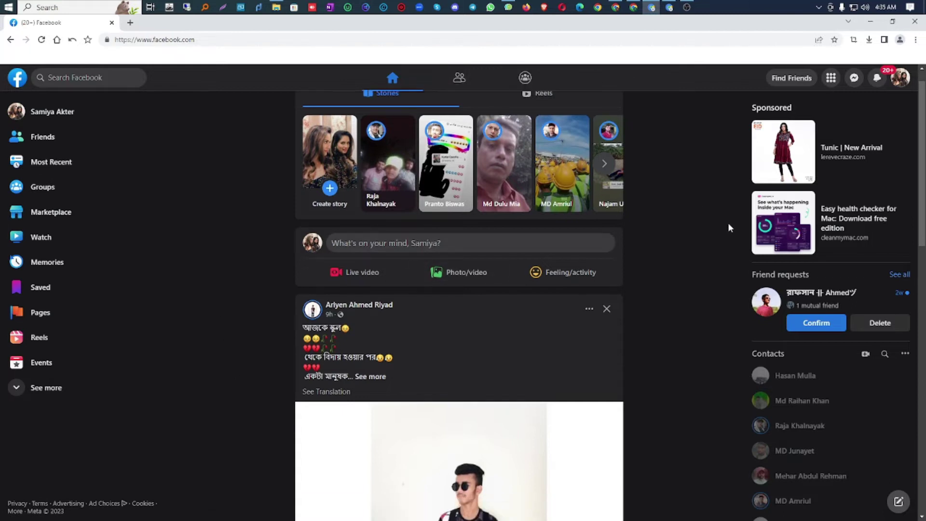
pyautogui.scroll(4, 727, 226)
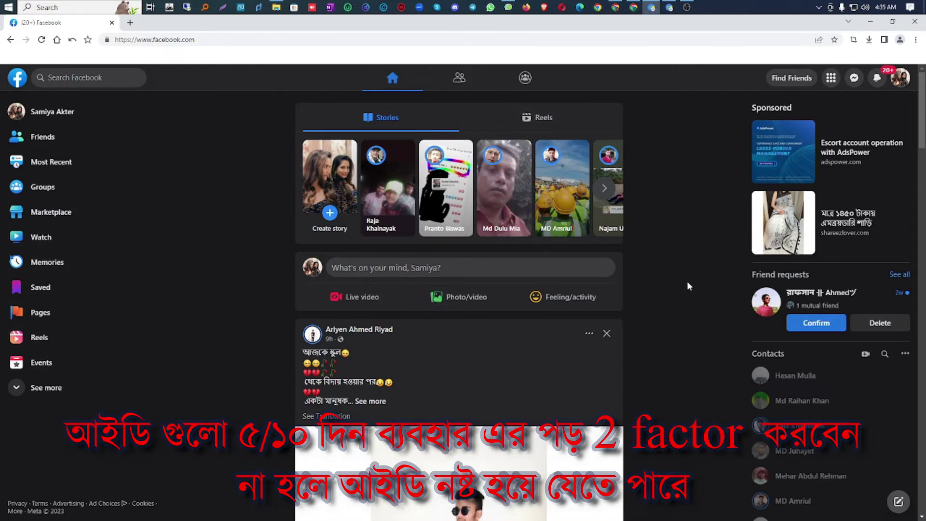
pyautogui.click(903, 78)
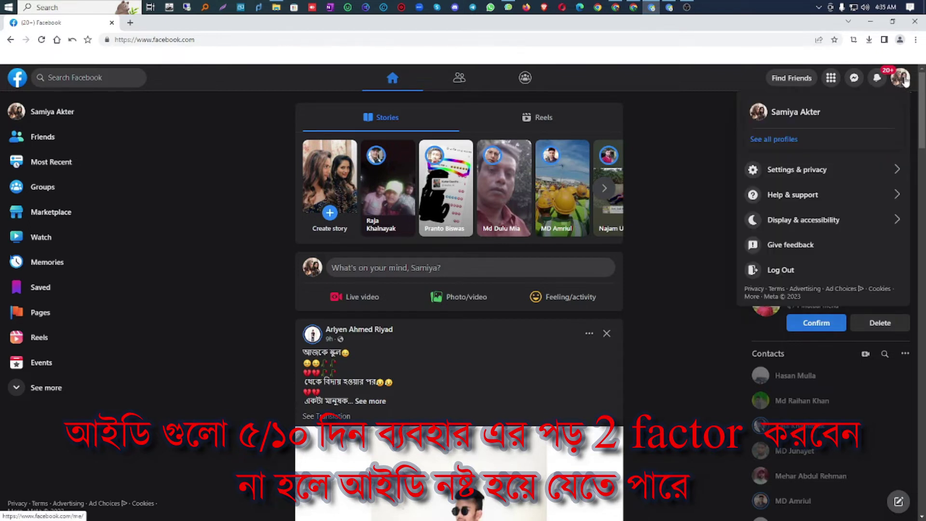
pyautogui.click(786, 172)
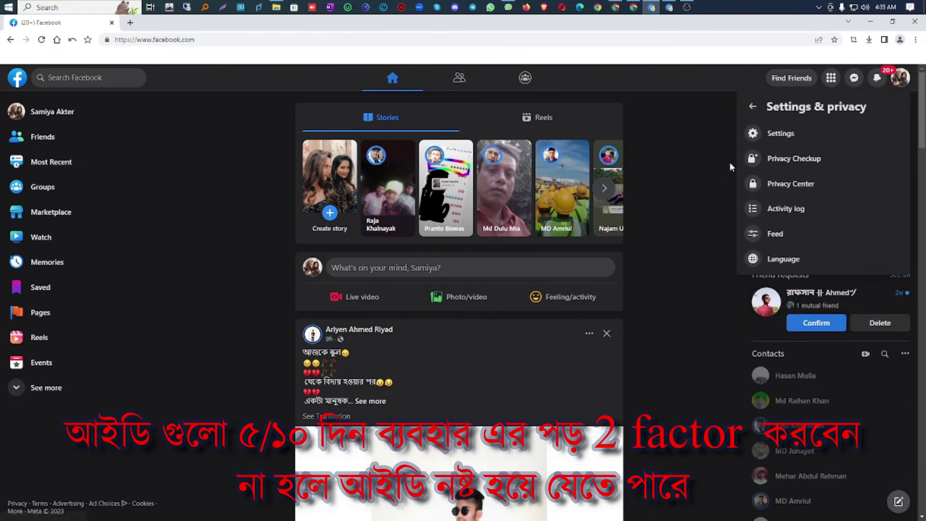
pyautogui.click(793, 134)
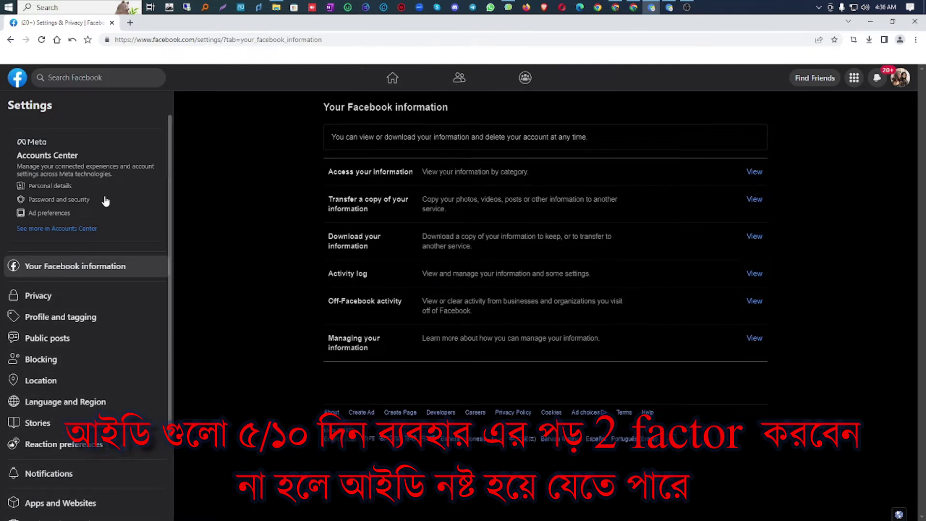
pyautogui.click(669, 7)
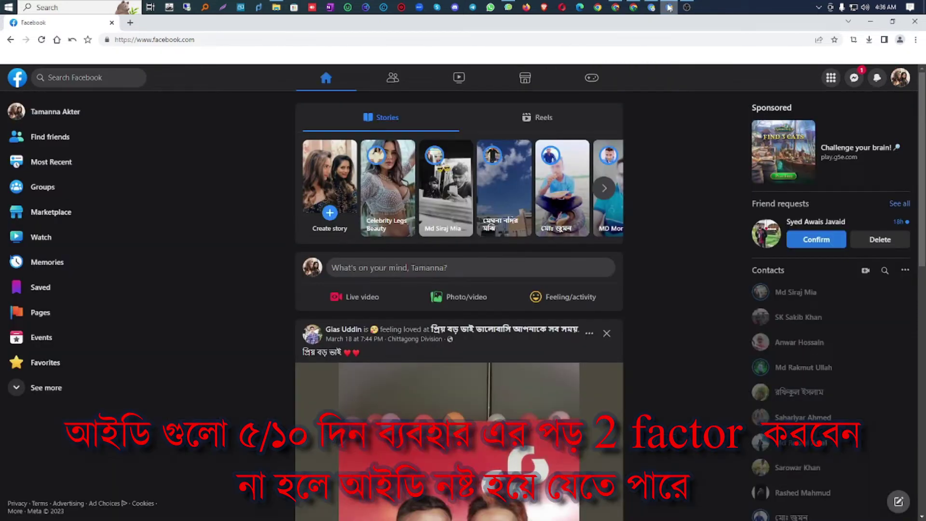
# Step: Open Settings & privacy > Settings in the other account's window, comparing both Facebook windows
pyautogui.click(902, 81)
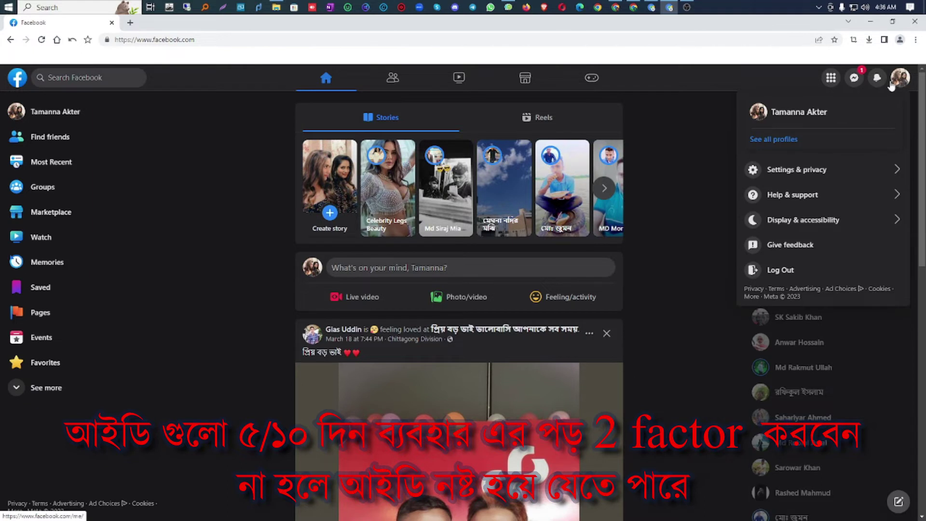
pyautogui.click(801, 172)
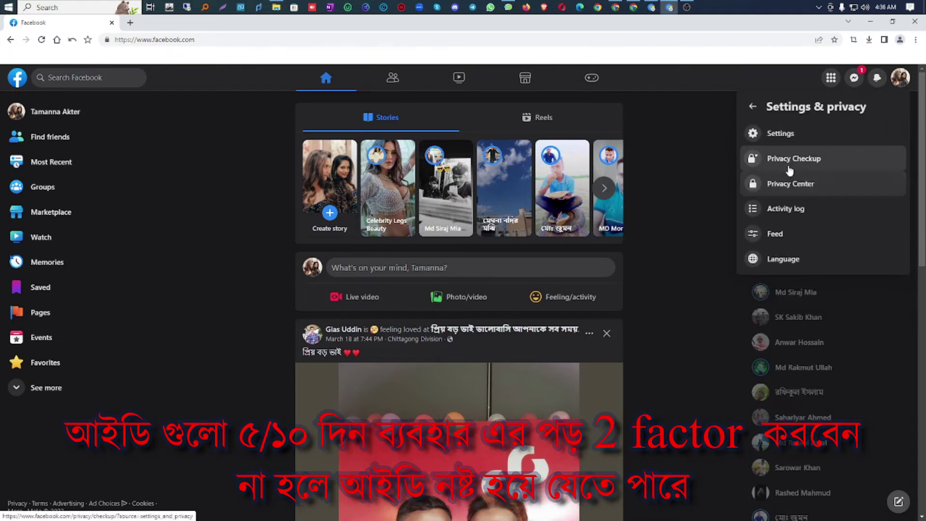
pyautogui.click(775, 137)
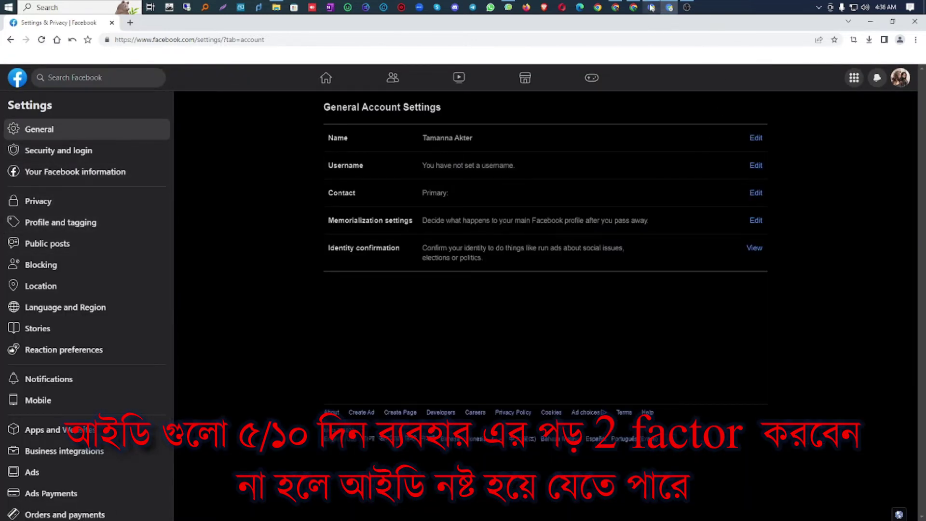
pyautogui.click(651, 7)
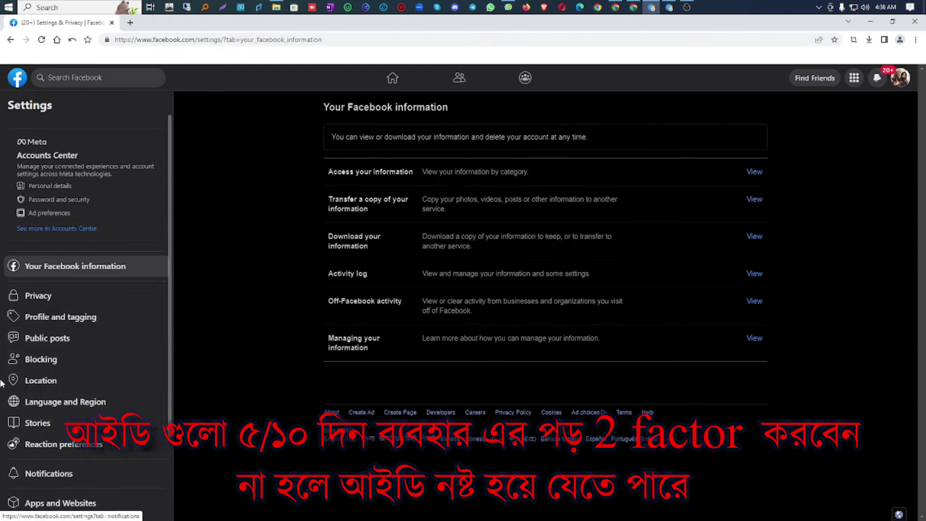
pyautogui.click(668, 7)
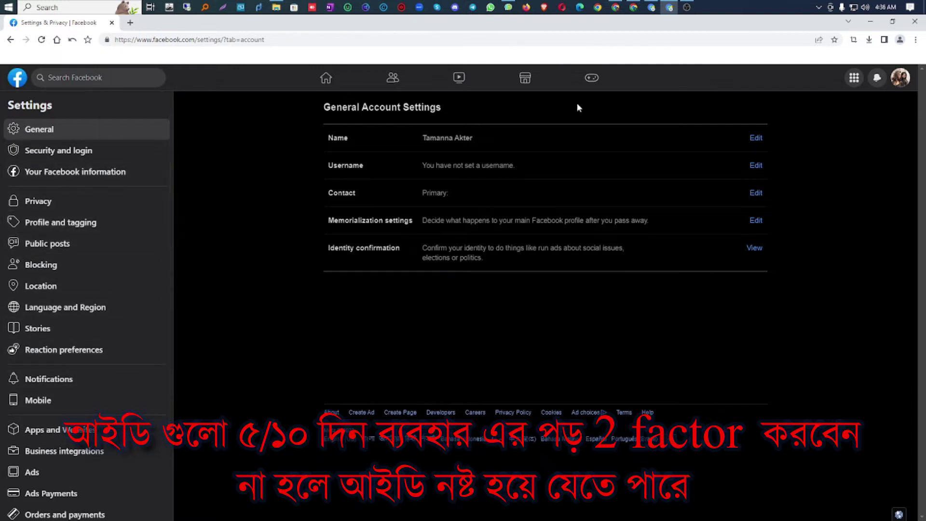
pyautogui.click(900, 78)
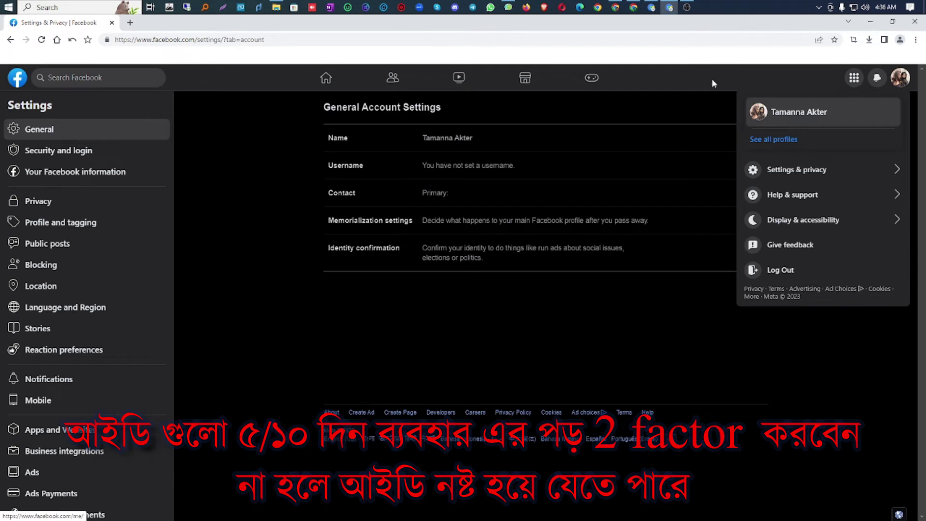
pyautogui.click(651, 7)
pyautogui.click(900, 78)
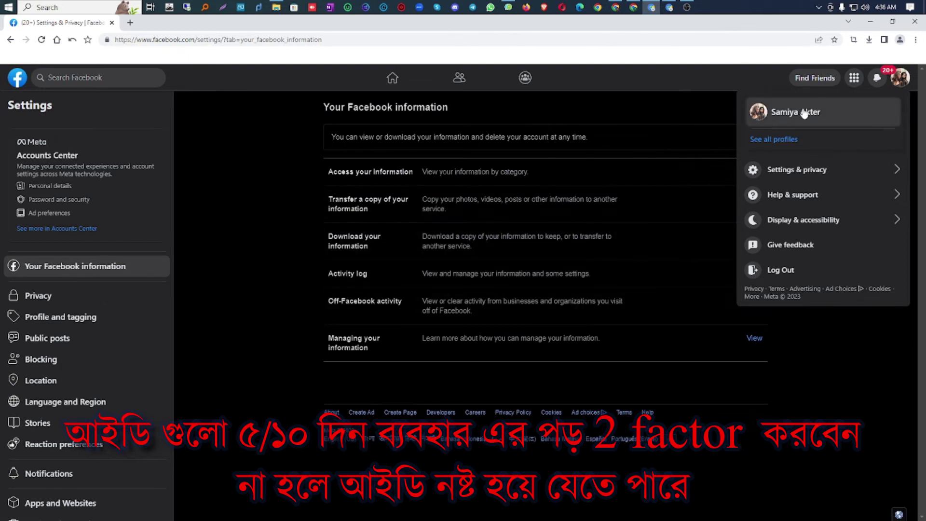
pyautogui.click(900, 78)
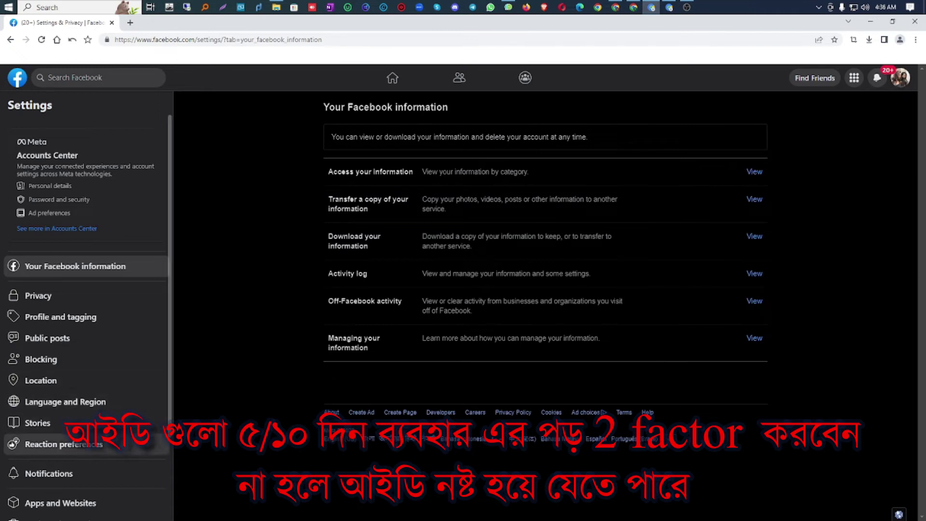
# Step: In Accounts Center, go to Password and security and start Two-factor authentication setup
pyautogui.click(57, 200)
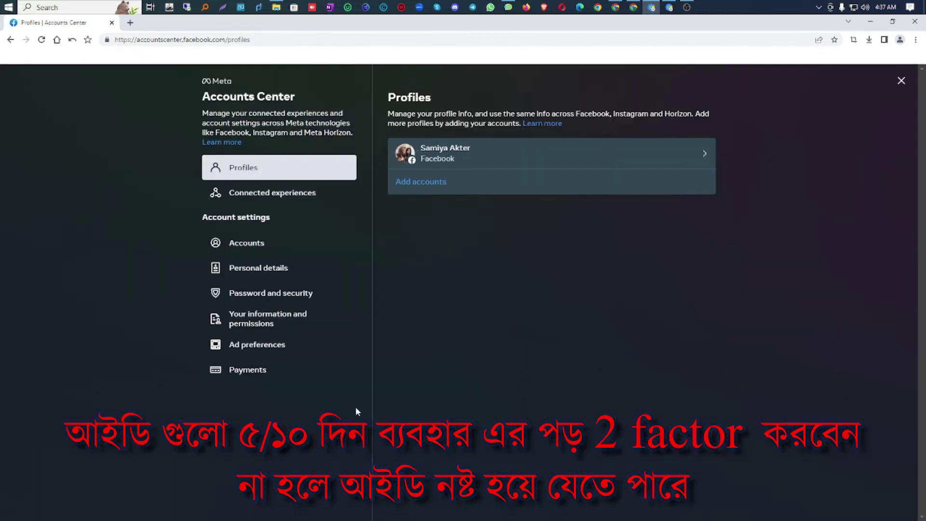
pyautogui.click(283, 298)
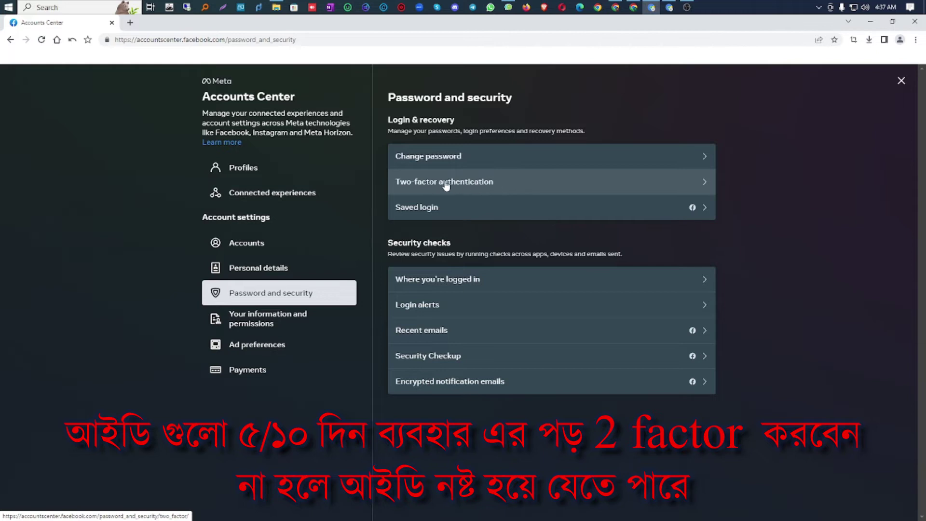
pyautogui.click(480, 184)
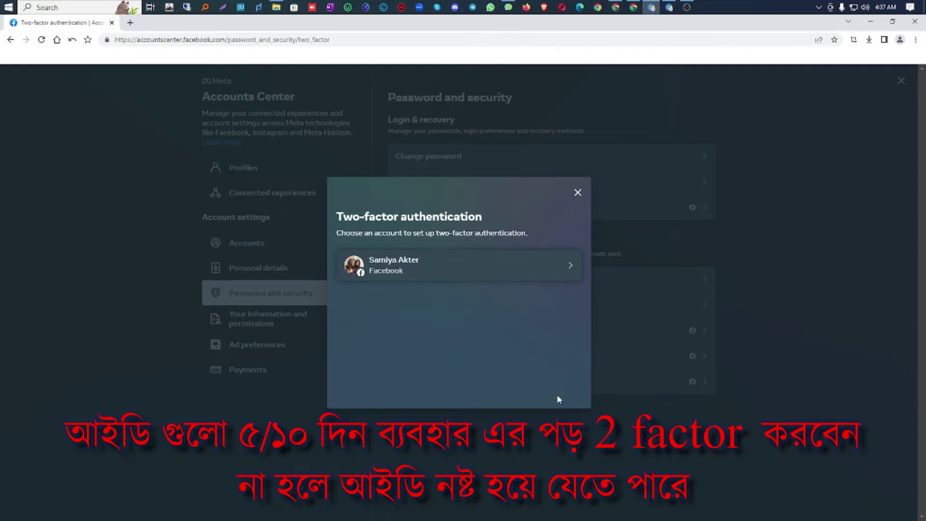
# Step: Select the Facebook account and submit its saved autofilled password
pyautogui.click(424, 265)
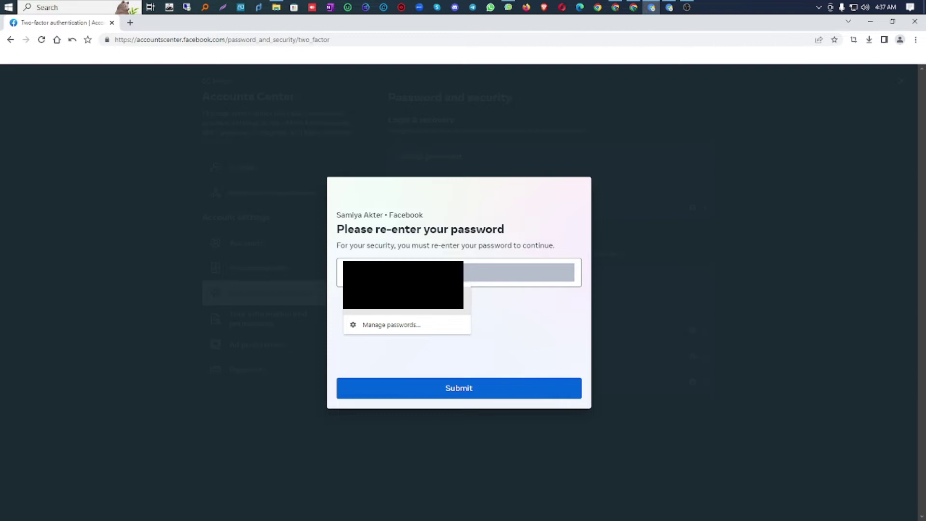
pyautogui.click(391, 303)
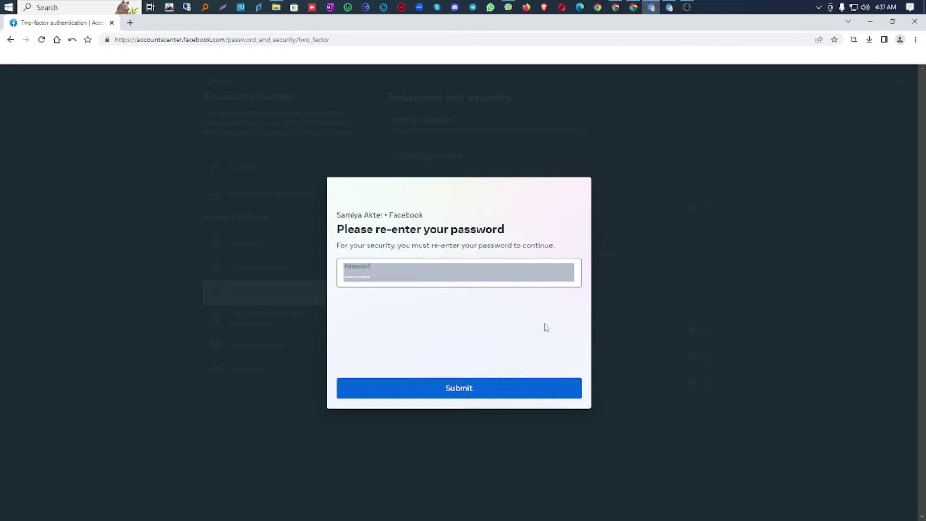
pyautogui.click(456, 390)
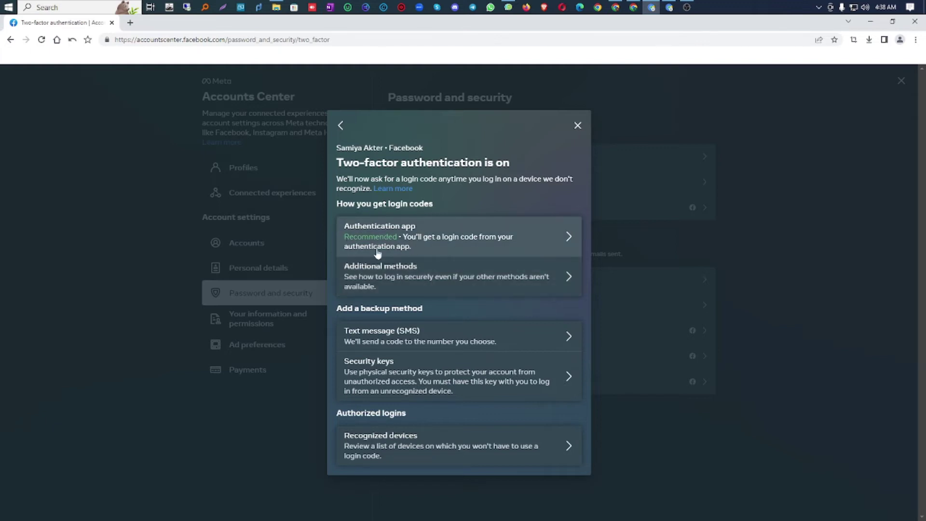
# Step: Highlight the How you get login codes and Add a backup method headings, then open Authentication app
pyautogui.moveTo(366, 311); pyautogui.dragTo(343, 306)
pyautogui.moveTo(337, 203); pyautogui.dragTo(433, 203)
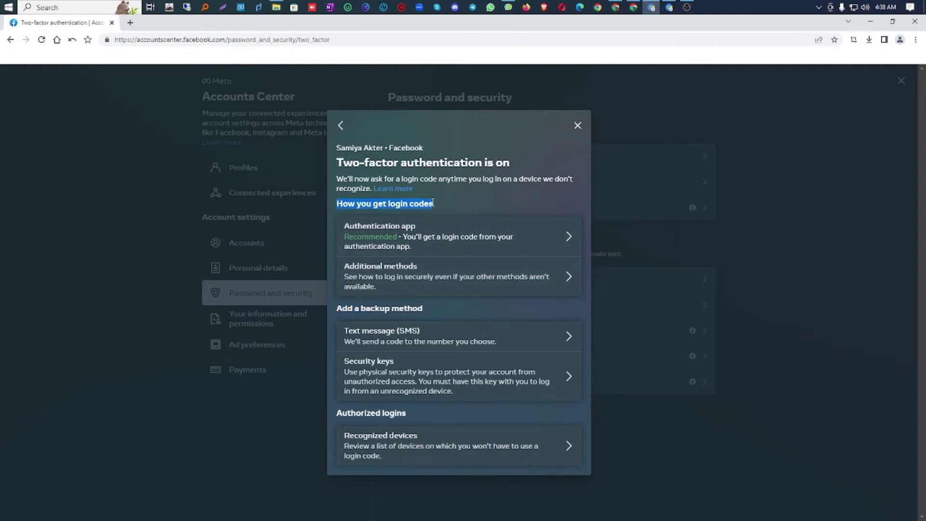
pyautogui.moveTo(338, 307); pyautogui.dragTo(421, 308)
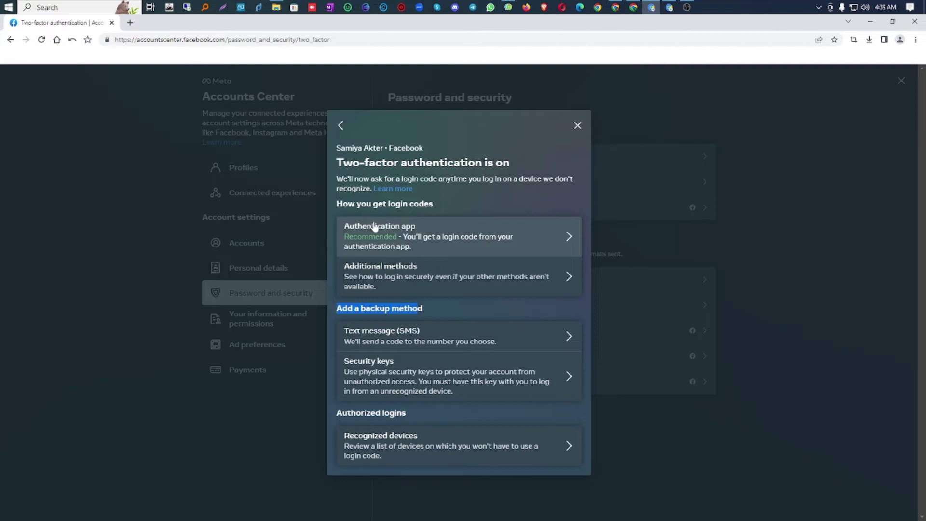
pyautogui.click(465, 240)
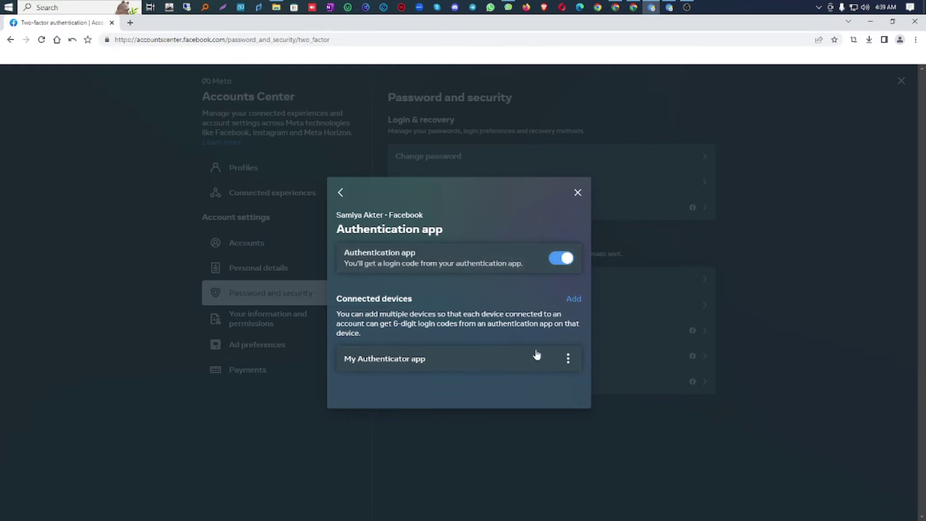
# Step: Remove My Authenticator app from connected devices, confirm the removal, and begin adding a new device
pyautogui.click(568, 358)
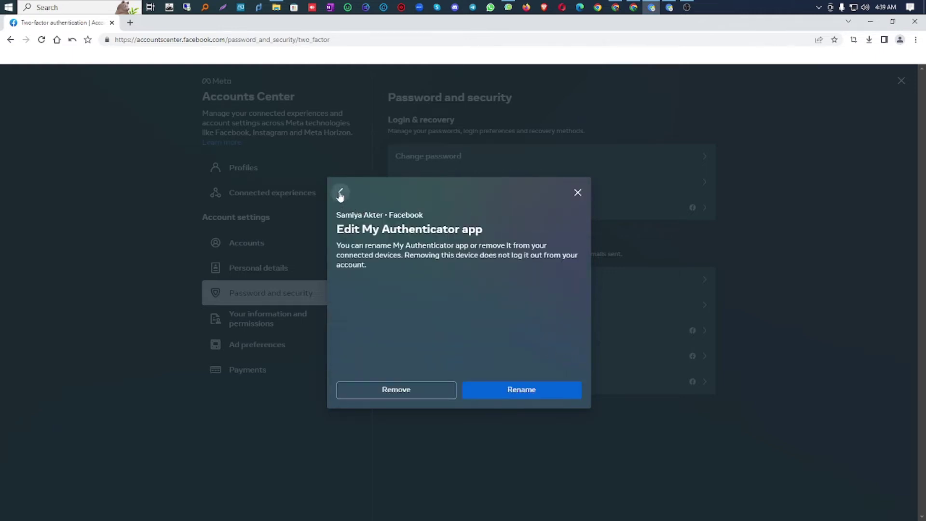
pyautogui.click(340, 192)
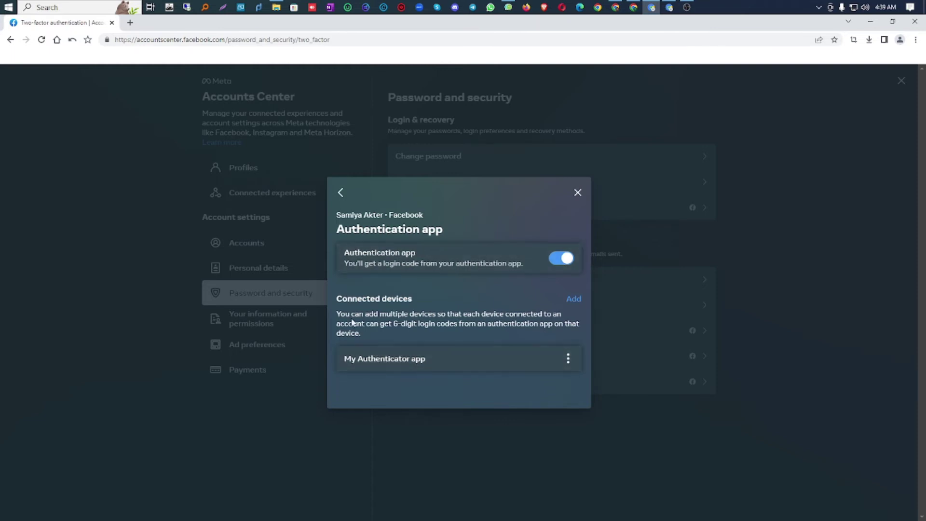
pyautogui.click(568, 359)
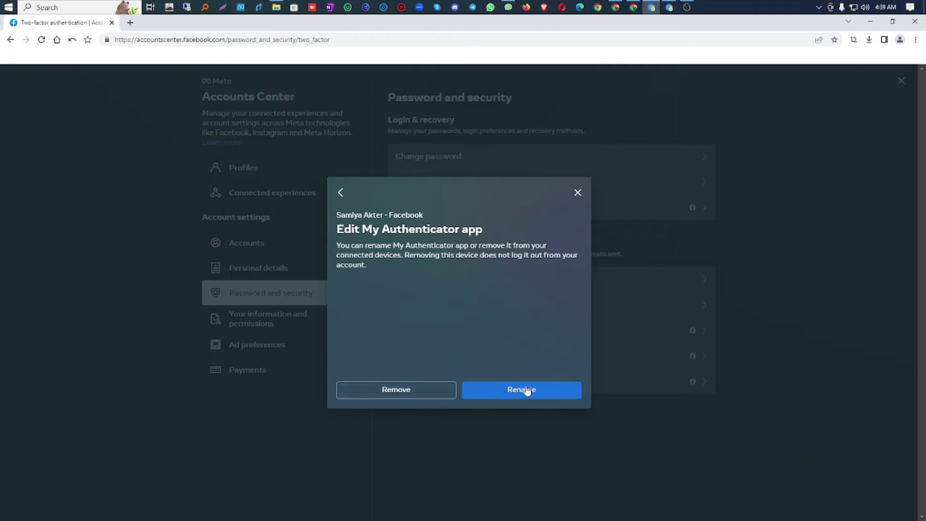
pyautogui.click(418, 393)
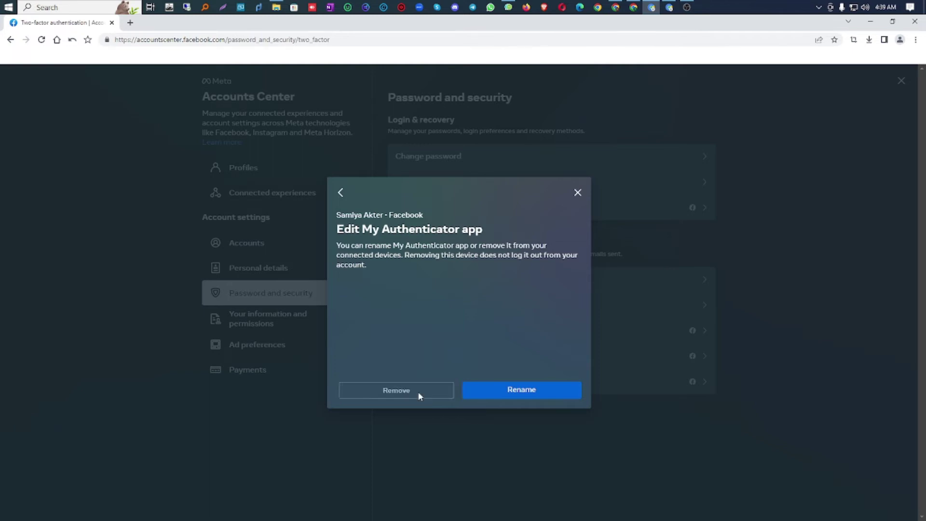
pyautogui.click(496, 338)
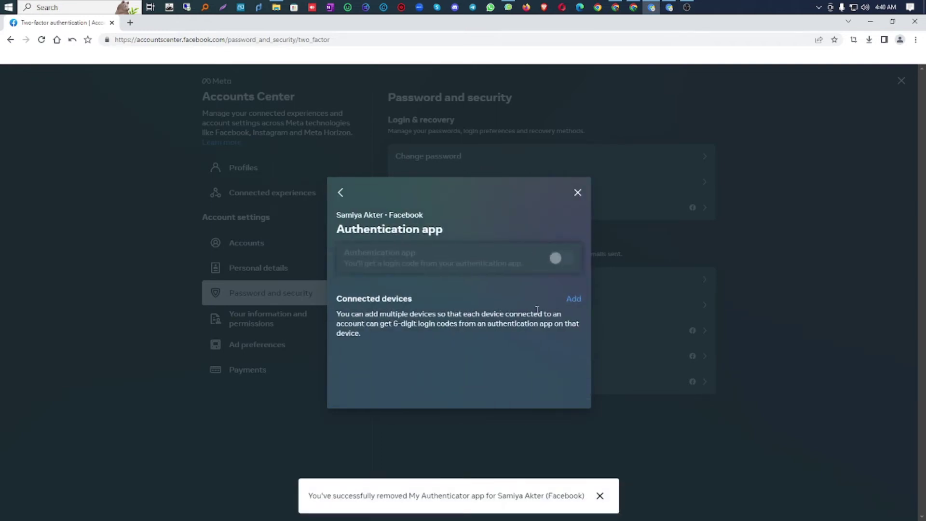
pyautogui.click(573, 299)
# Step: Name the new device 'A', continue, and copy the two-factor setup key to the clipboard
pyautogui.click(393, 278)
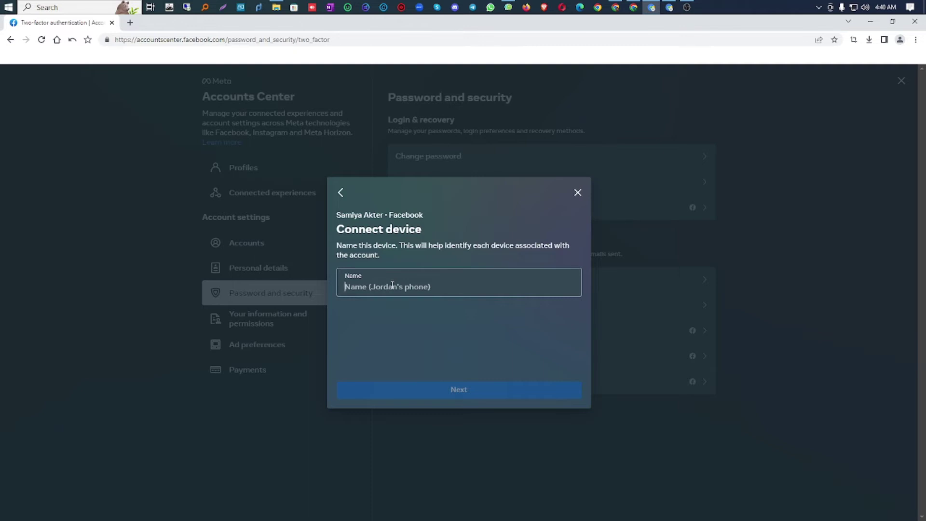
pyautogui.write('AU')
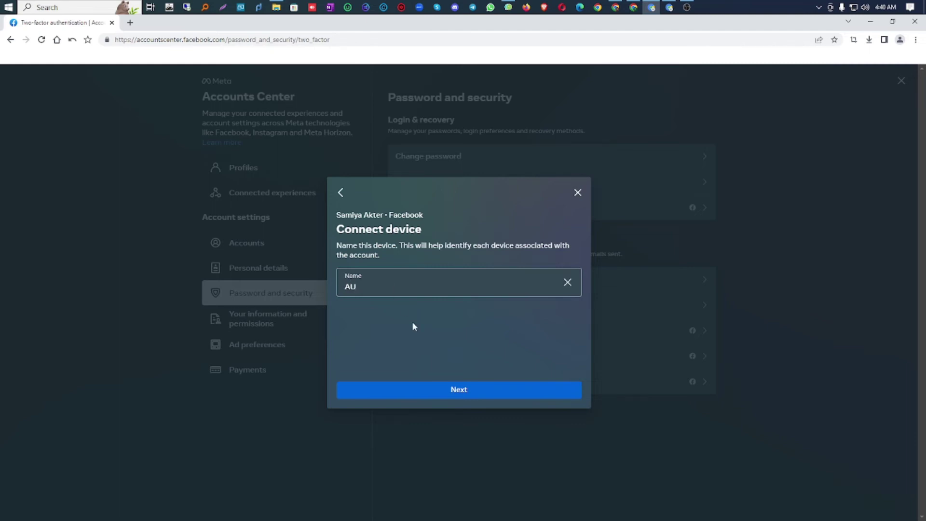
pyautogui.click(457, 391)
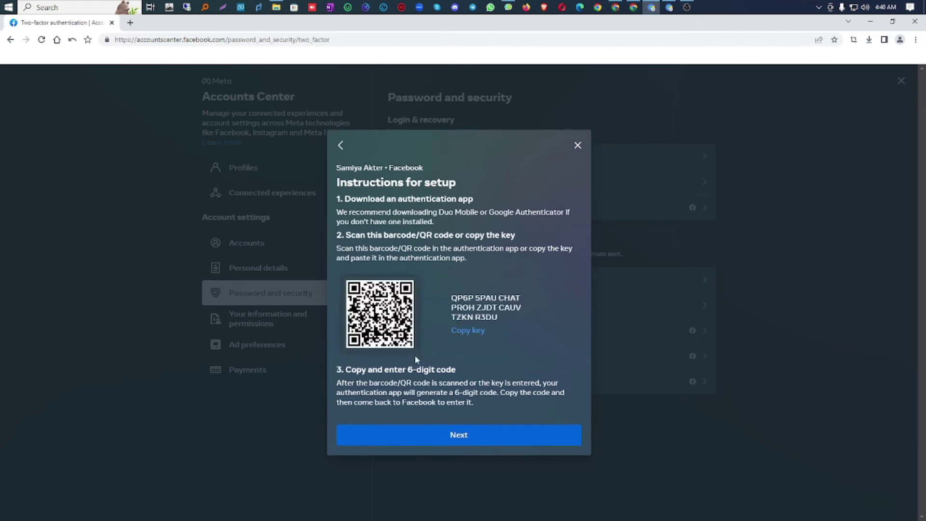
pyautogui.moveTo(452, 298); pyautogui.dragTo(519, 299)
pyautogui.click(526, 315)
pyautogui.click(467, 332)
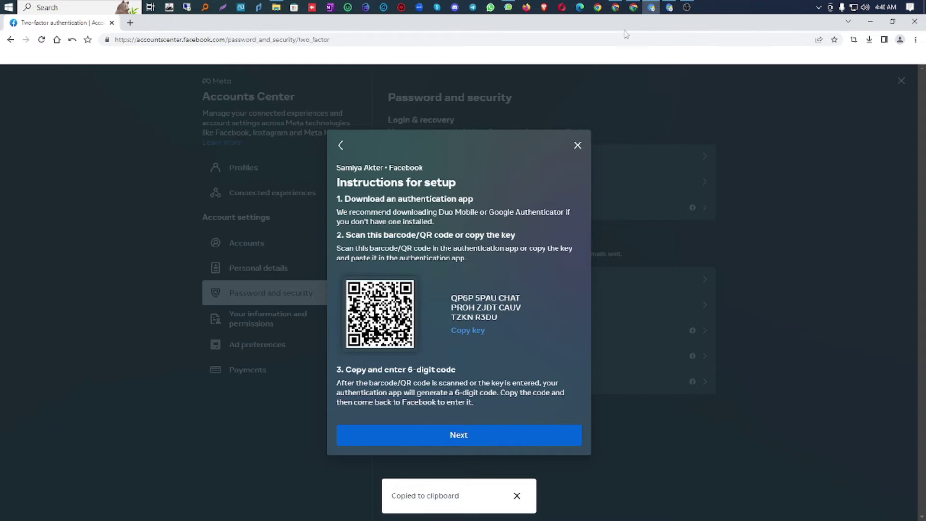
pyautogui.click(619, 7)
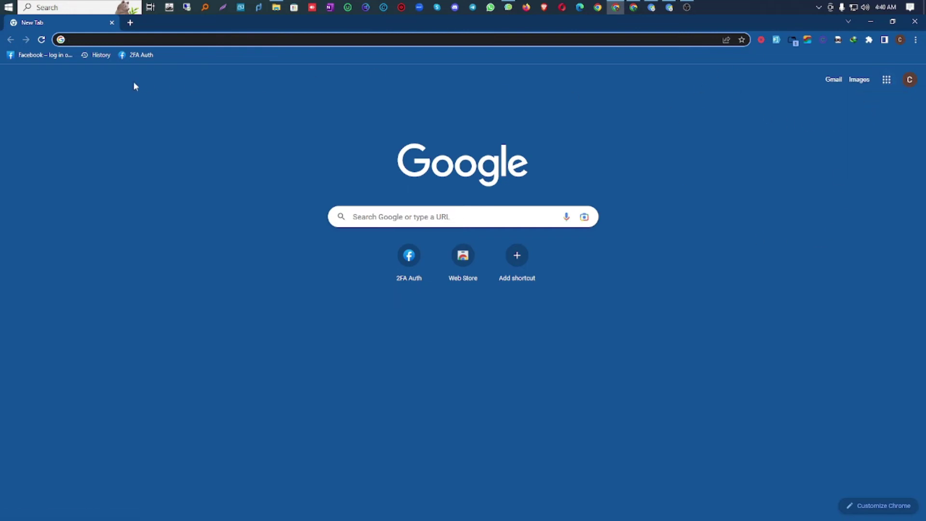
# Step: From the Google apps grid, open Drive and create a blank Google Sheets spreadsheet
pyautogui.click(888, 82)
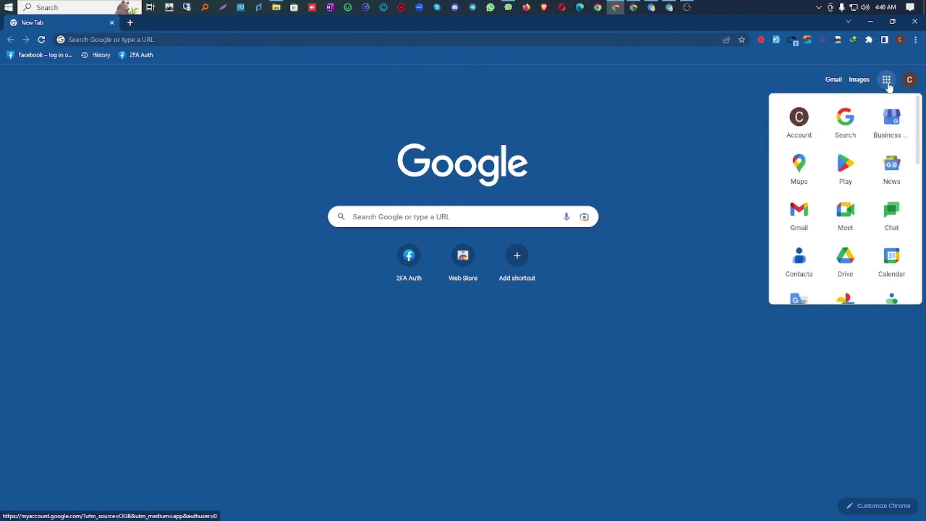
pyautogui.click(846, 273)
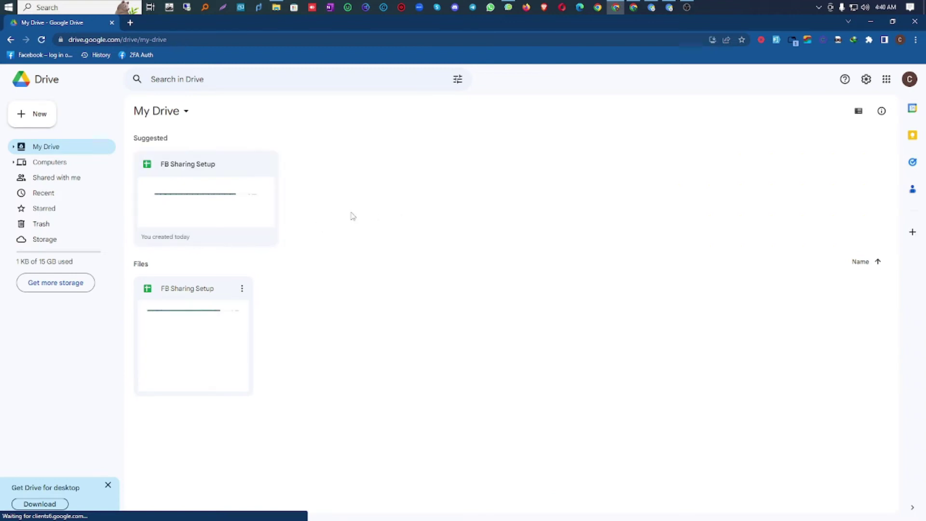
pyautogui.click(40, 115)
pyautogui.moveTo(126, 197)
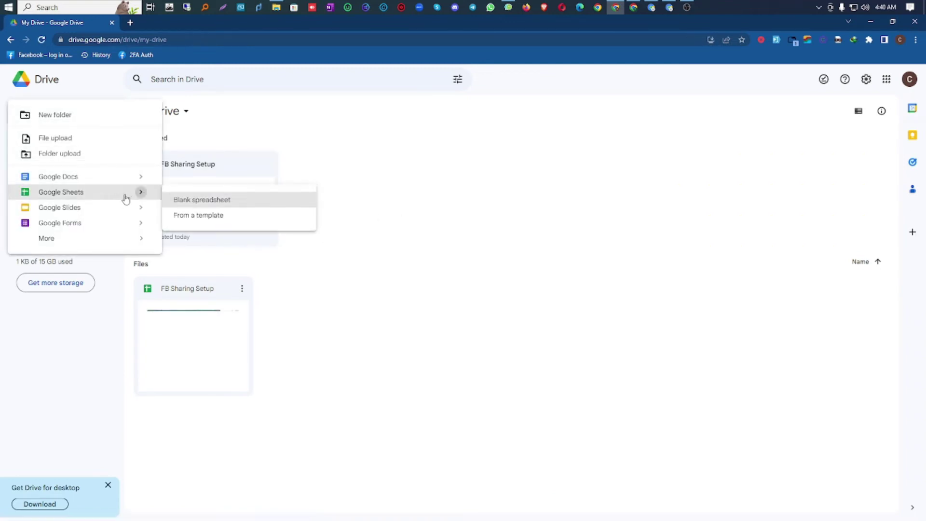
pyautogui.click(217, 205)
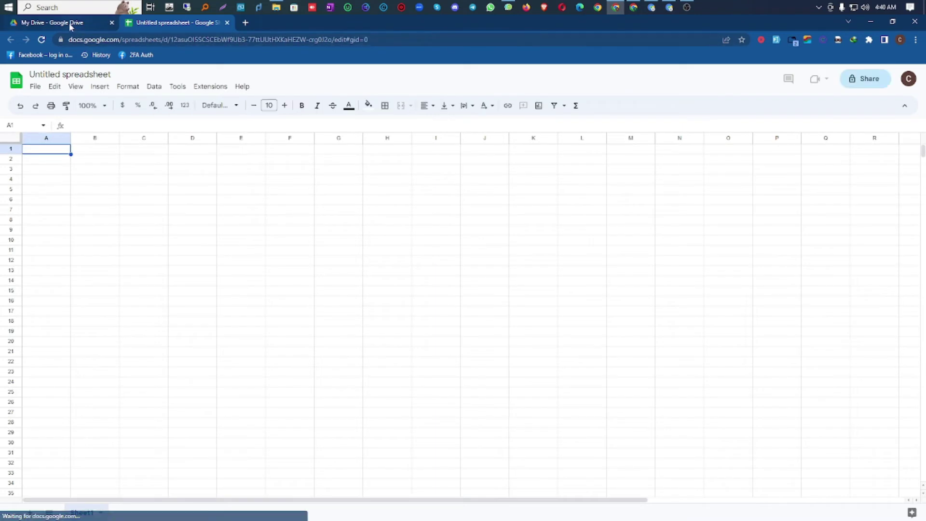
# Step: Open the FB Sharing Setup spreadsheet from My Drive in its own tab
pyautogui.click(68, 22)
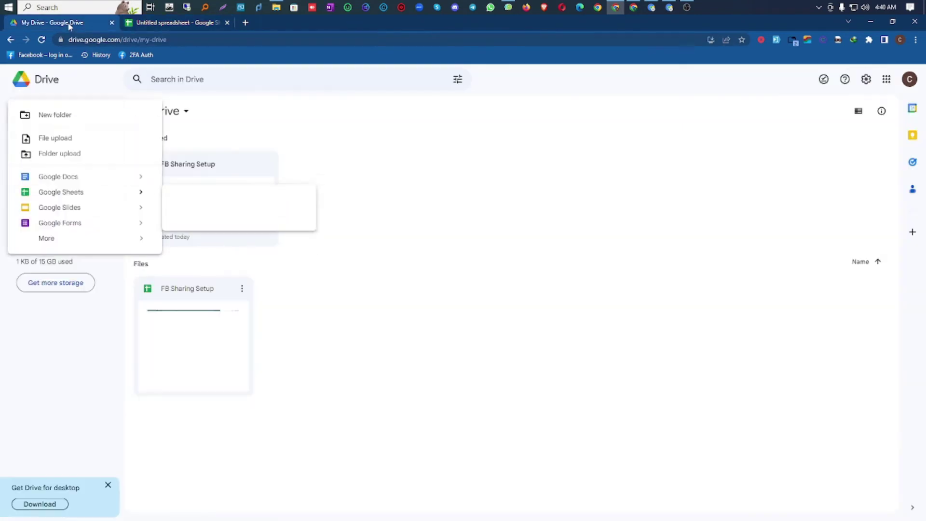
pyautogui.click(169, 174)
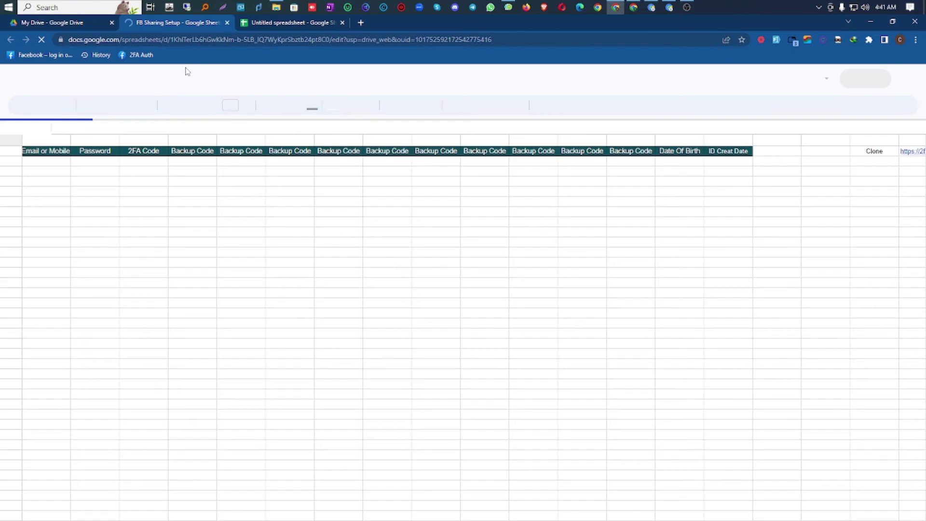
pyautogui.click(253, 26)
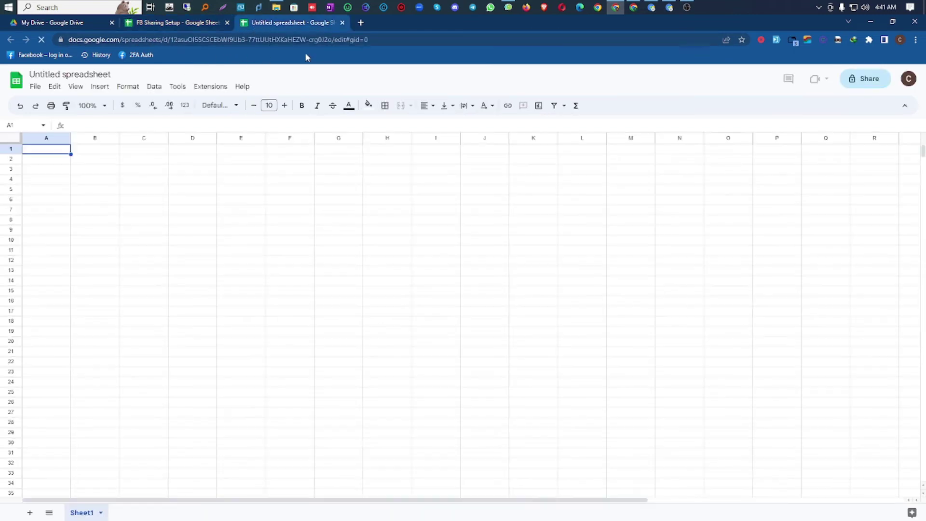
pyautogui.click(137, 24)
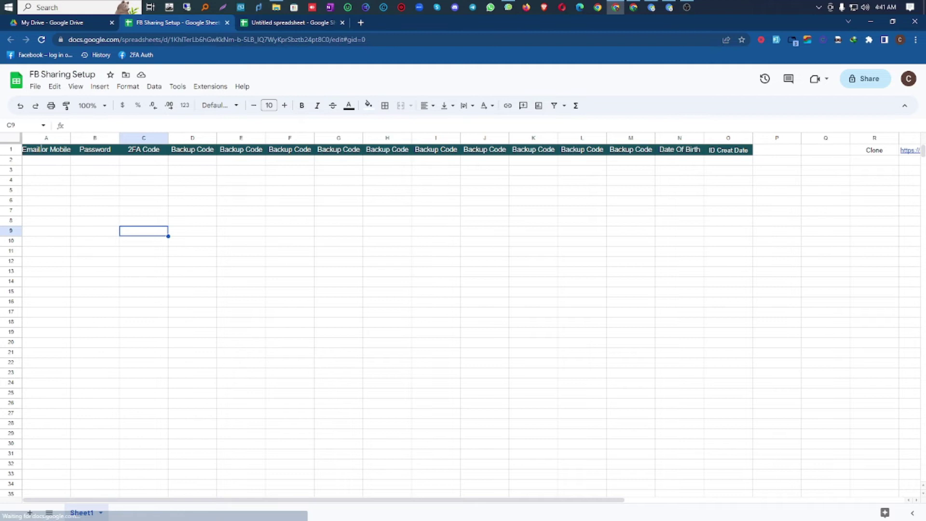
# Step: Make a first attempt at entering the mobile number in cell A2 under Email or Mobile
pyautogui.click(96, 160)
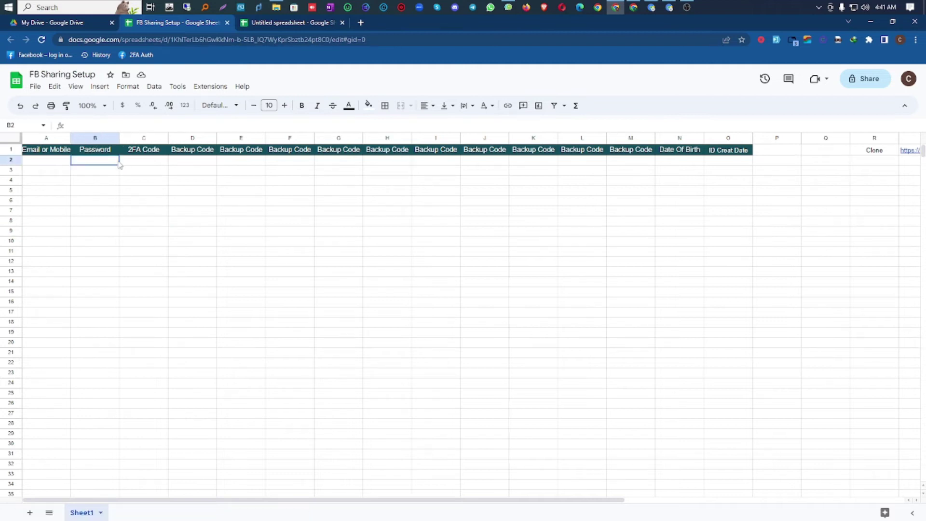
pyautogui.click(47, 162)
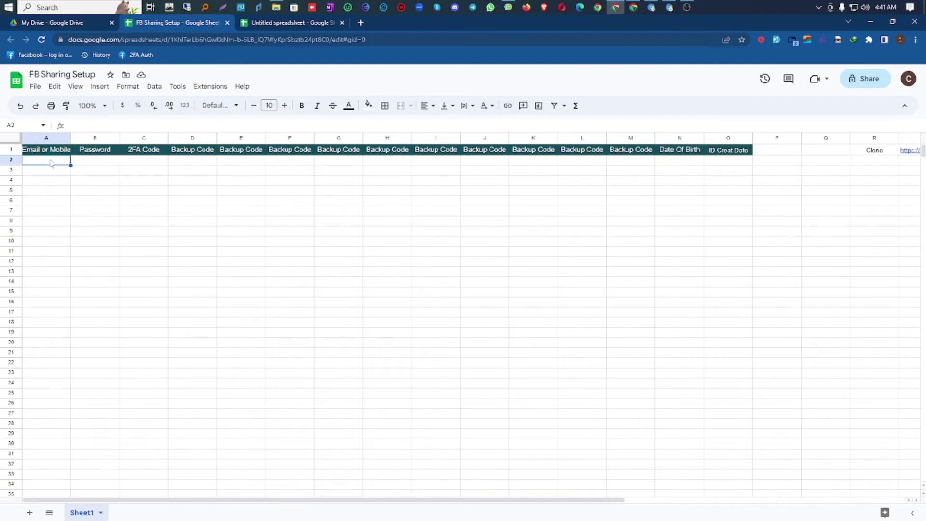
pyautogui.write('12')
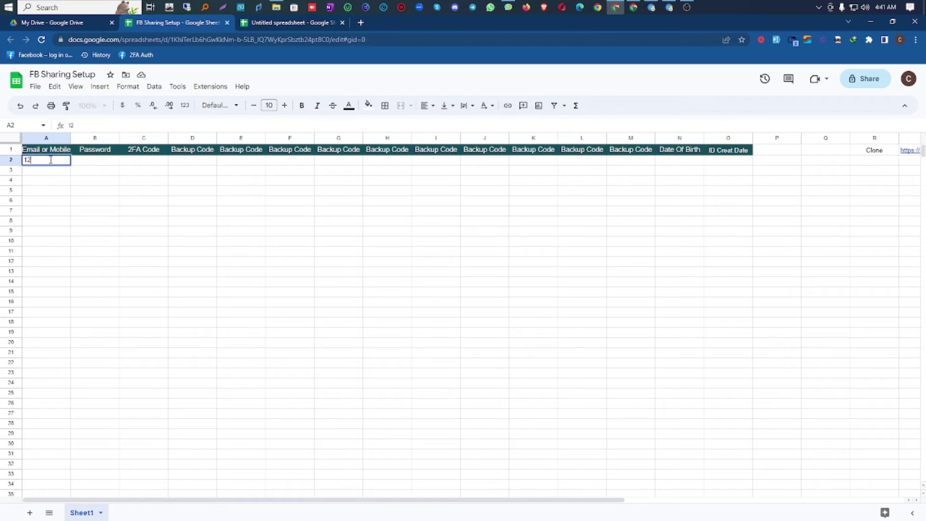
pyautogui.press('BackSpace')
pyautogui.press('BackSpace')
pyautogui.press('BackSpace')
pyautogui.press('BackSpace')
pyautogui.press('BackSpace')
pyautogui.press('BackSpace')
pyautogui.click(98, 201)
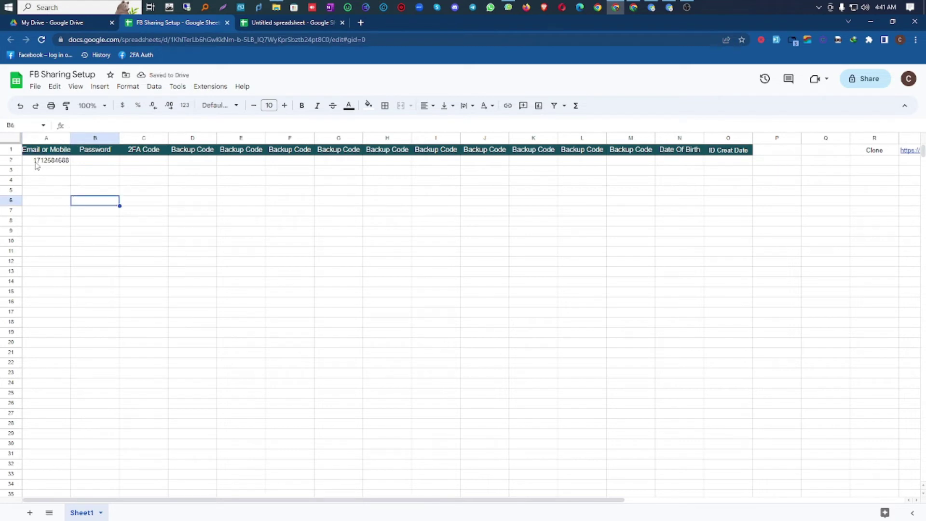
# Step: Format columns A through O as plain text
pyautogui.moveTo(29, 140); pyautogui.dragTo(745, 119)
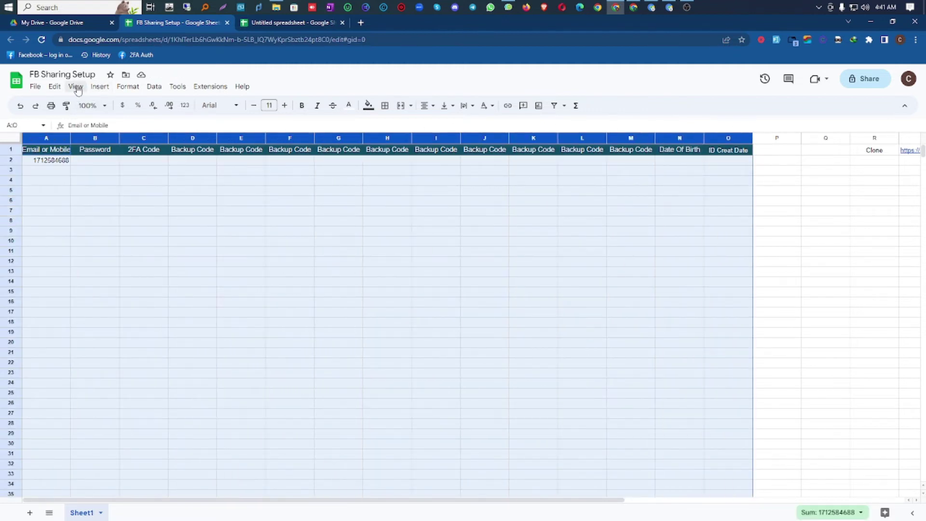
pyautogui.click(127, 87)
pyautogui.moveTo(161, 132)
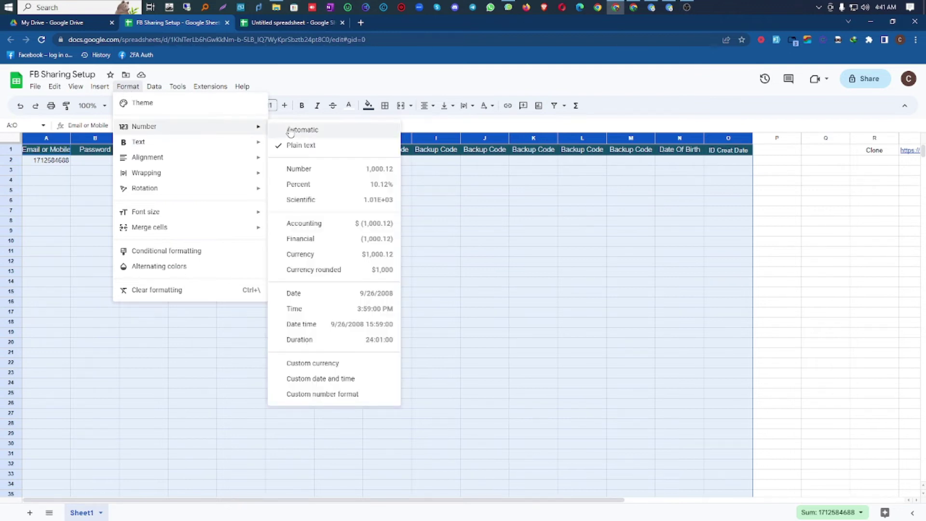
pyautogui.click(307, 146)
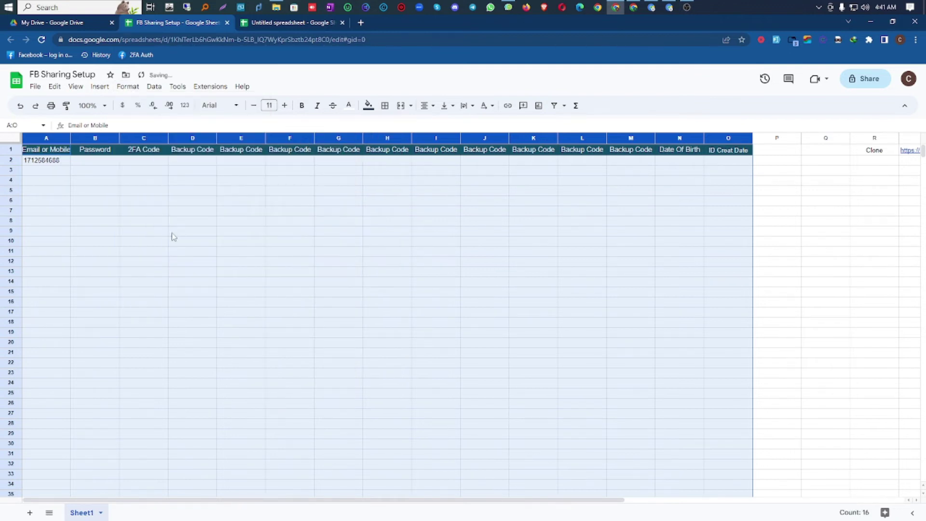
pyautogui.click(159, 225)
# Step: Re-enter the mobile number in A2 so its leading zero is kept
pyautogui.click(55, 165)
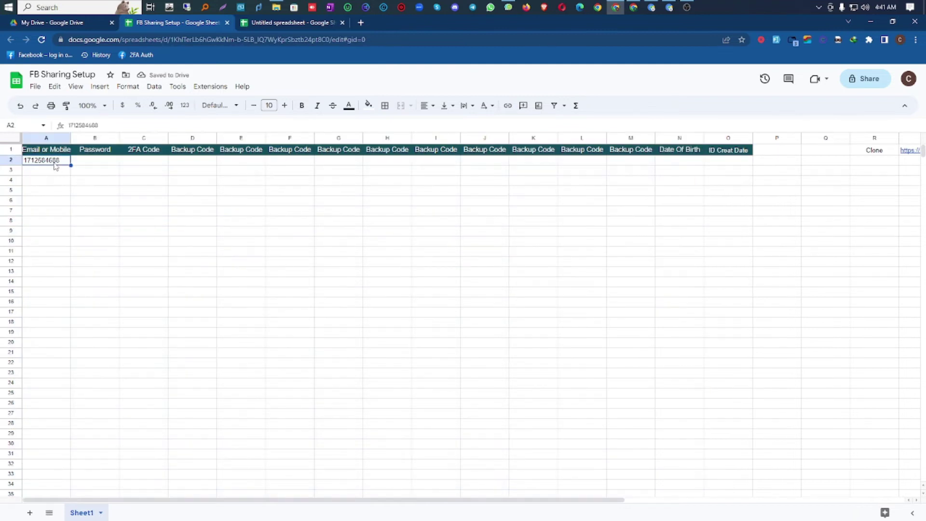
pyautogui.press('Delete')
pyautogui.write('0171254')
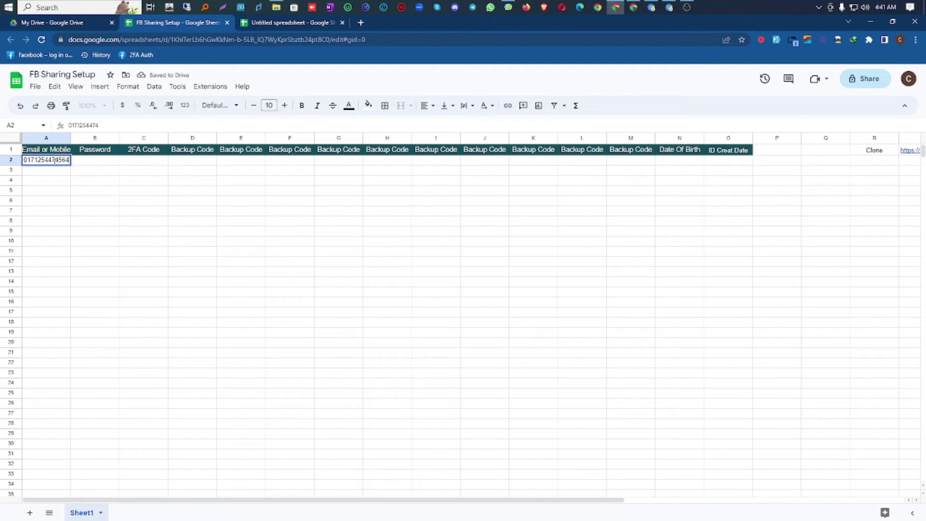
pyautogui.click(70, 231)
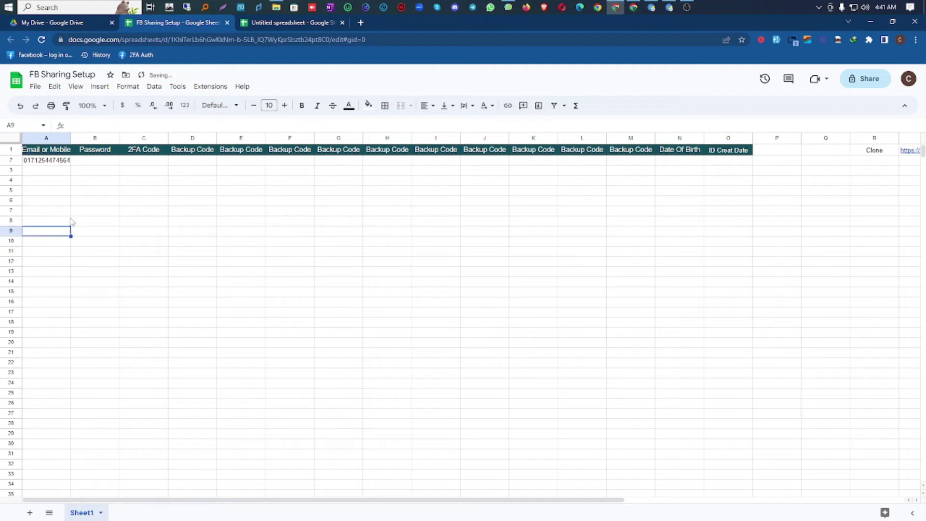
pyautogui.click(28, 161)
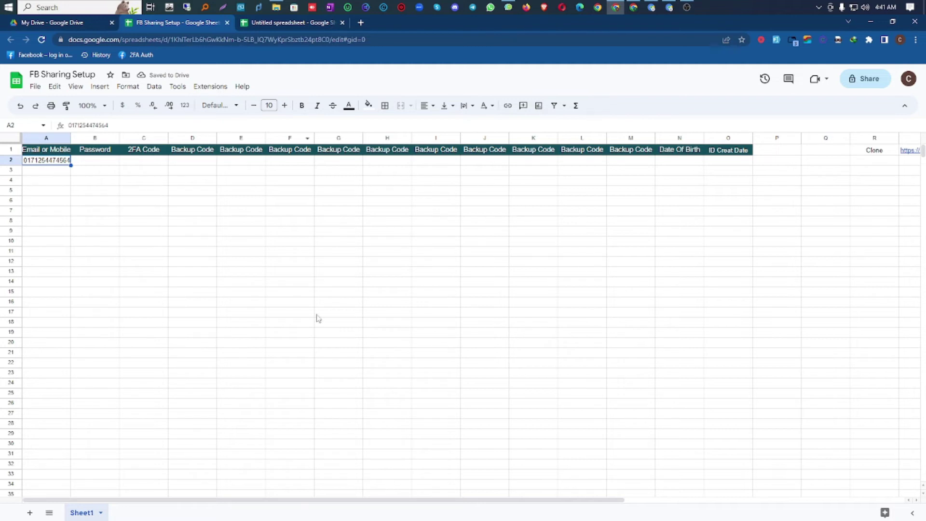
pyautogui.press('Delete')
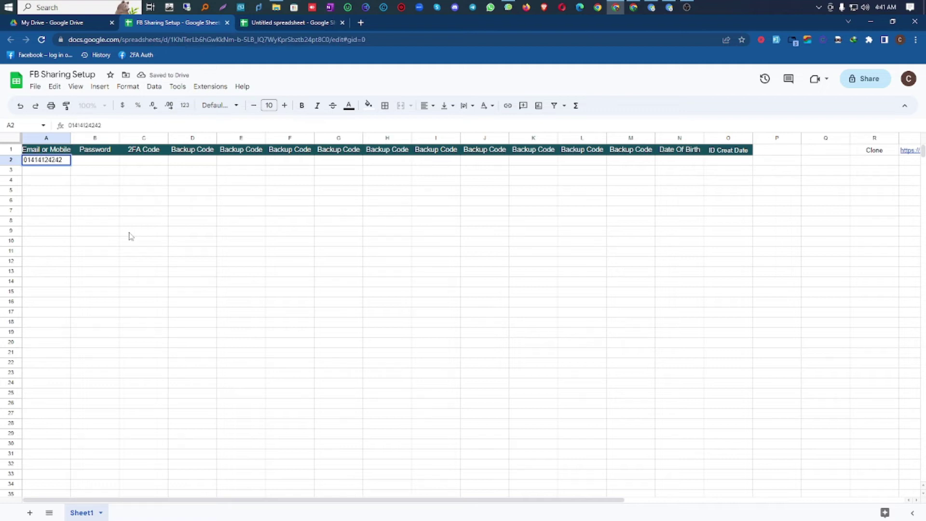
pyautogui.click(98, 167)
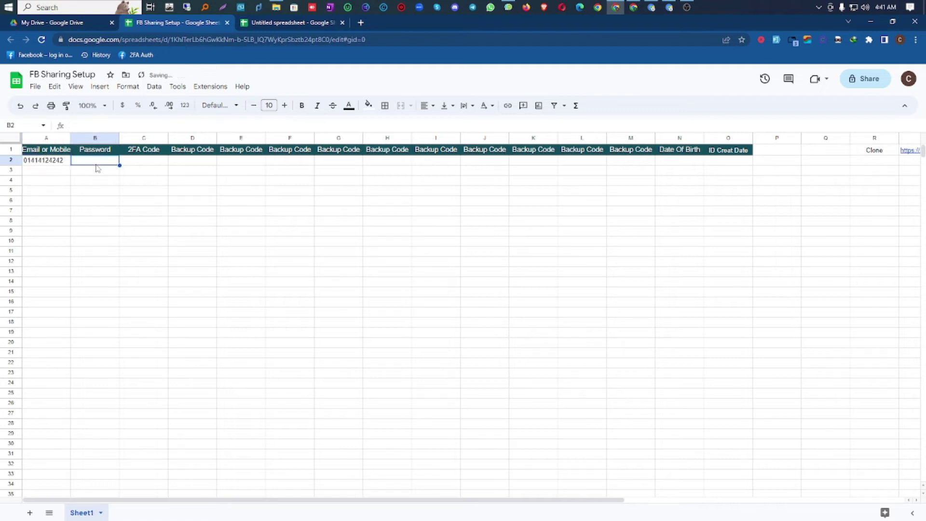
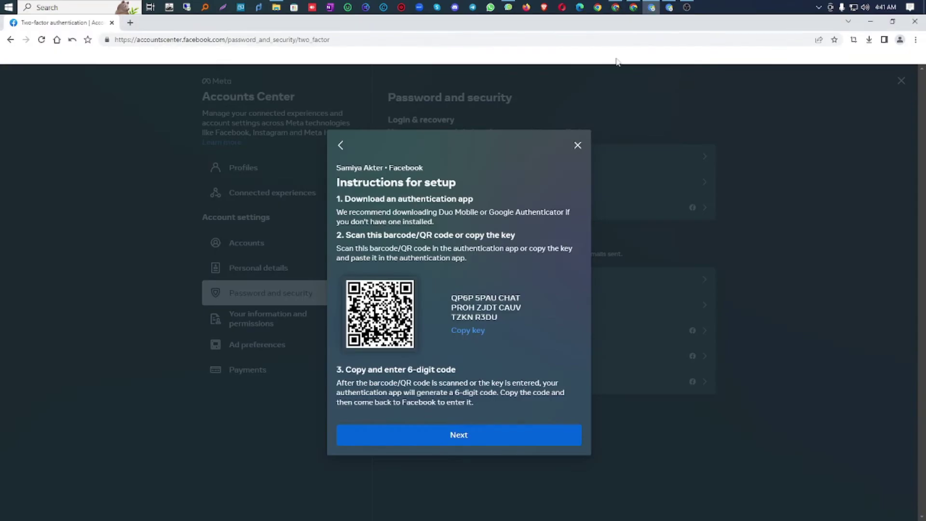
# Step: Bring the FB Sharing Setup sheet forward and enter the account password in cell B2
pyautogui.click(633, 8)
pyautogui.click(616, 6)
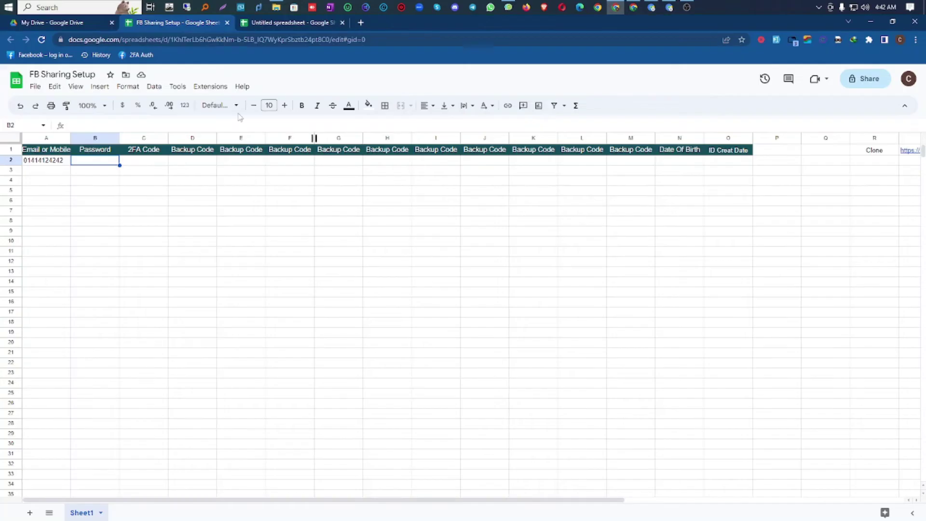
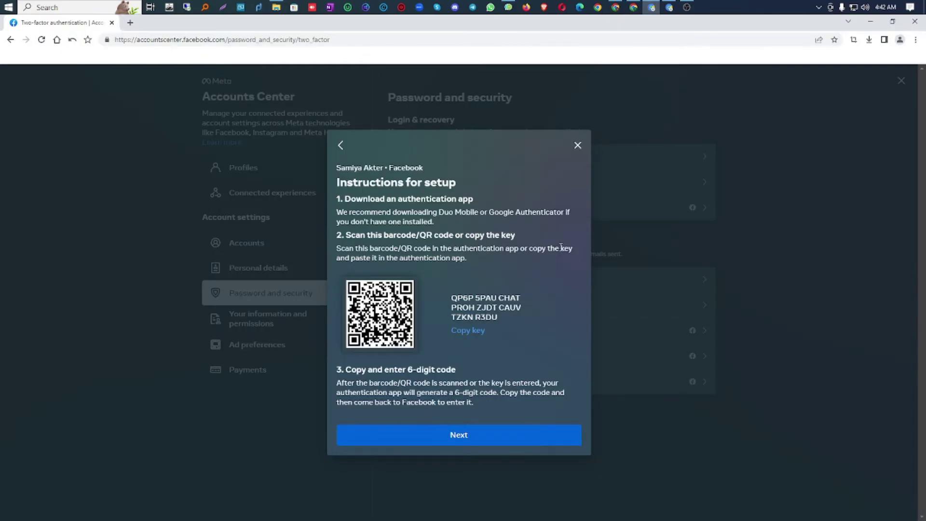
# Step: Copy Facebook's two-factor authenticator setup key and return to the FB Sharing Setup sheet
pyautogui.click(475, 332)
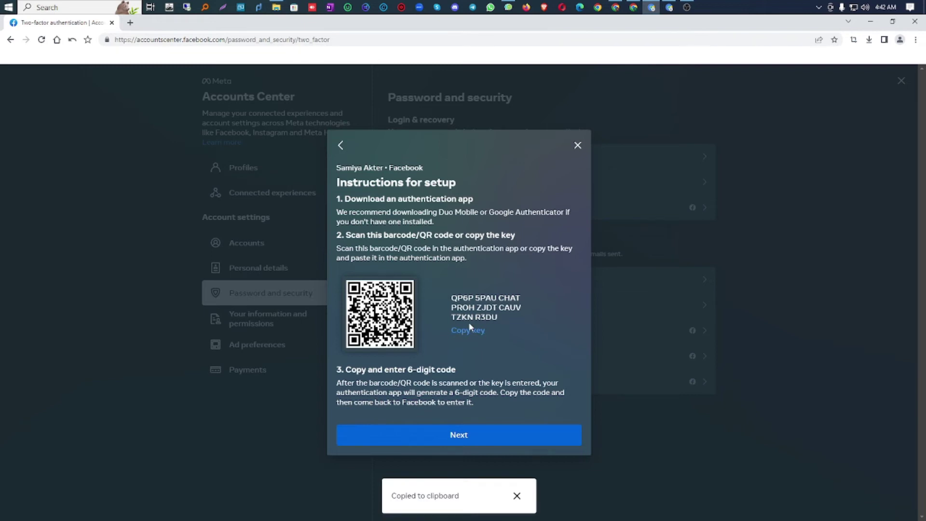
pyautogui.click(621, 4)
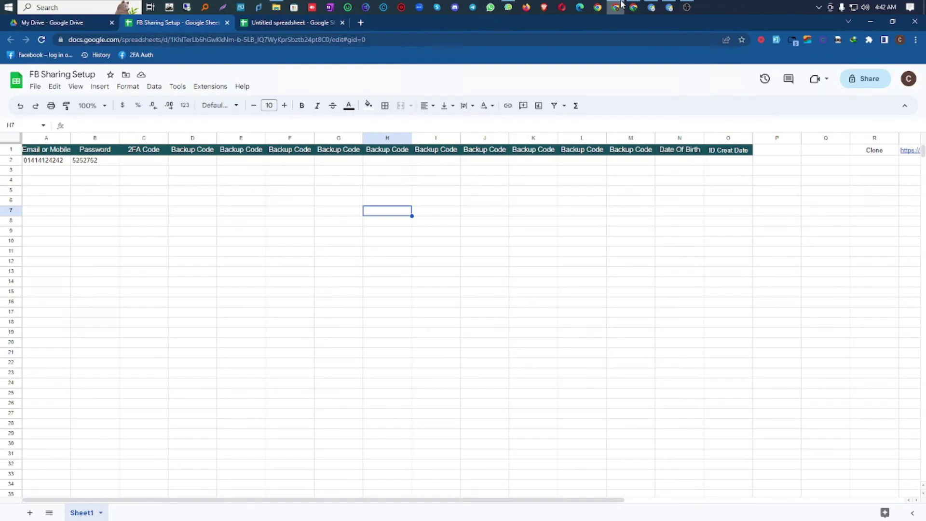
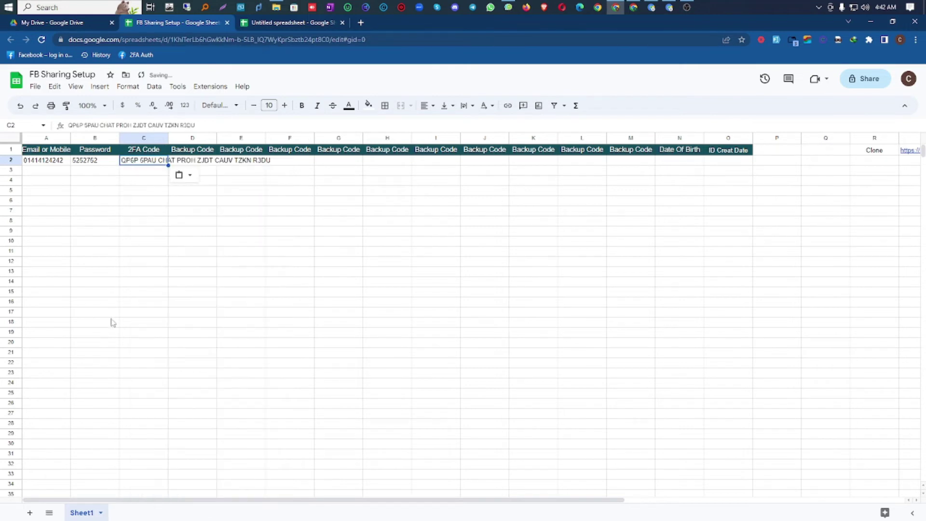
# Step: Confirm the pasted 2FA key in C2 so row 2 holds number, password and key, then save
pyautogui.click(112, 322)
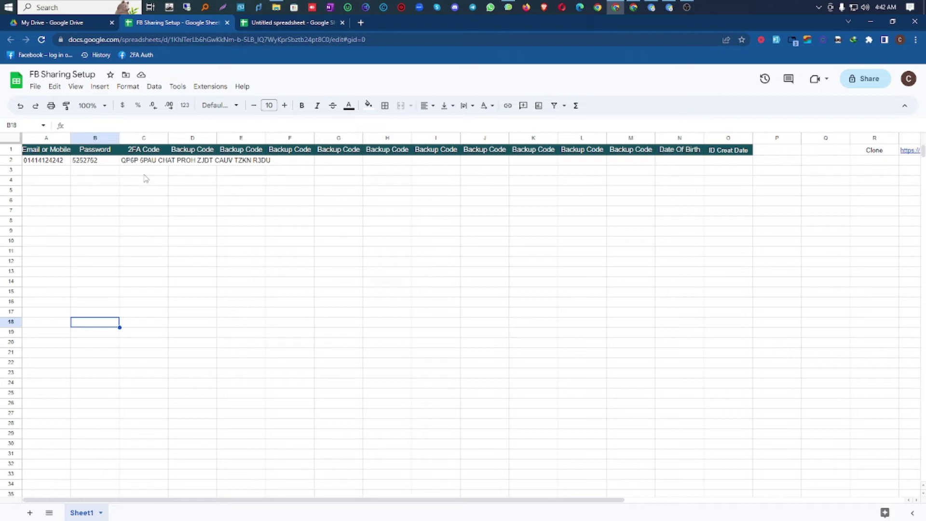
# Step: Select the empty cell C3 below the saved 2FA key in the FB Sharing Setup sheet
pyautogui.click(124, 169)
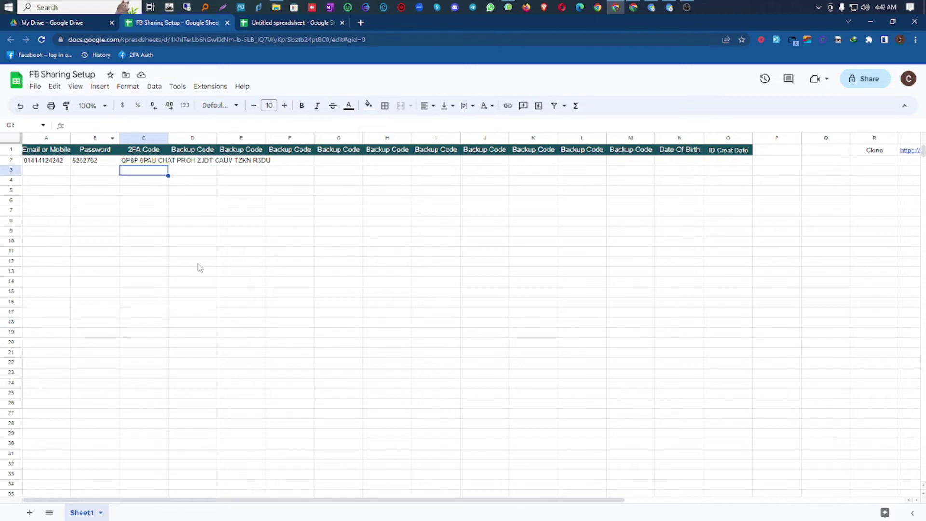
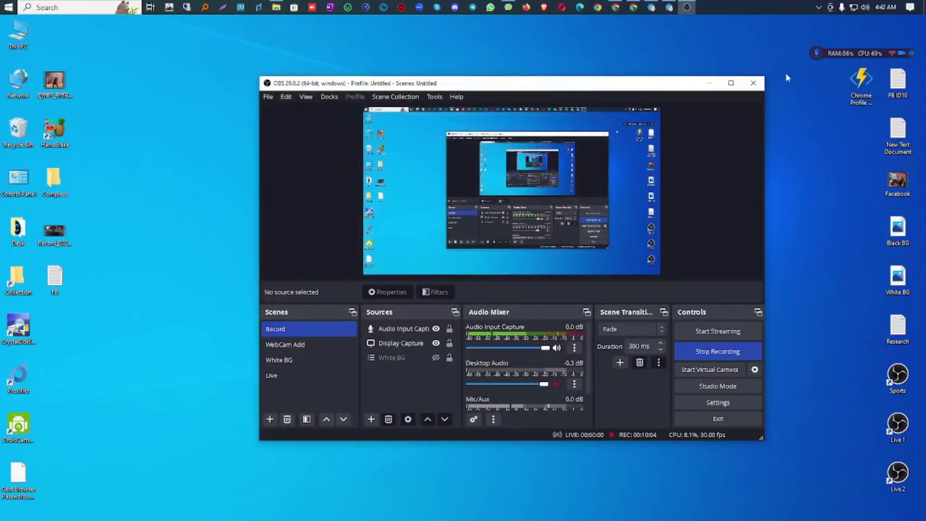
# Step: Minimize OBS to reveal the desktop, look through the desktop's New menu, then restore Chrome
pyautogui.click(709, 83)
pyautogui.rightClick(541, 96)
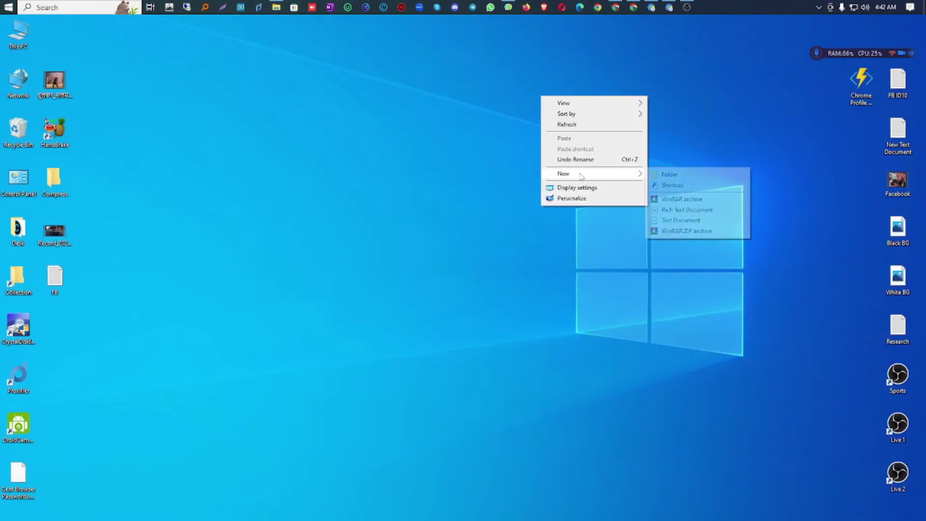
pyautogui.moveTo(598, 174)
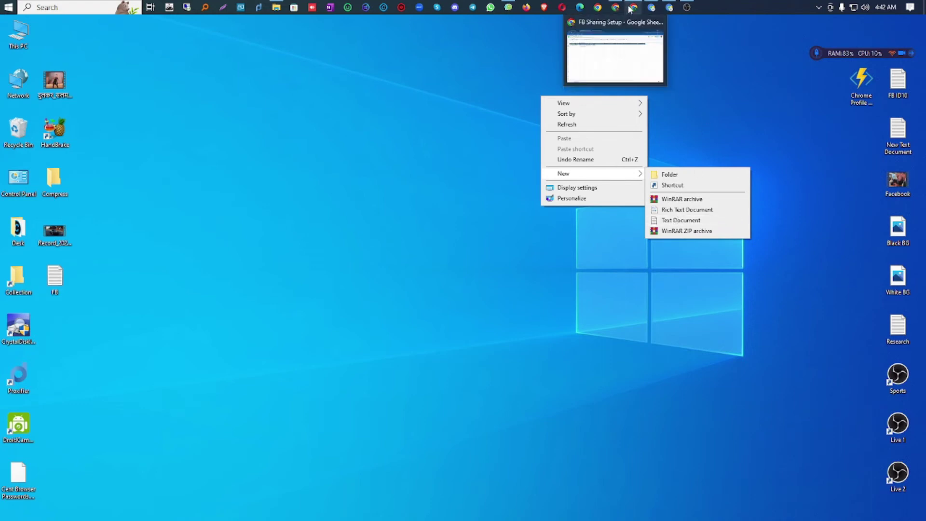
pyautogui.click(633, 7)
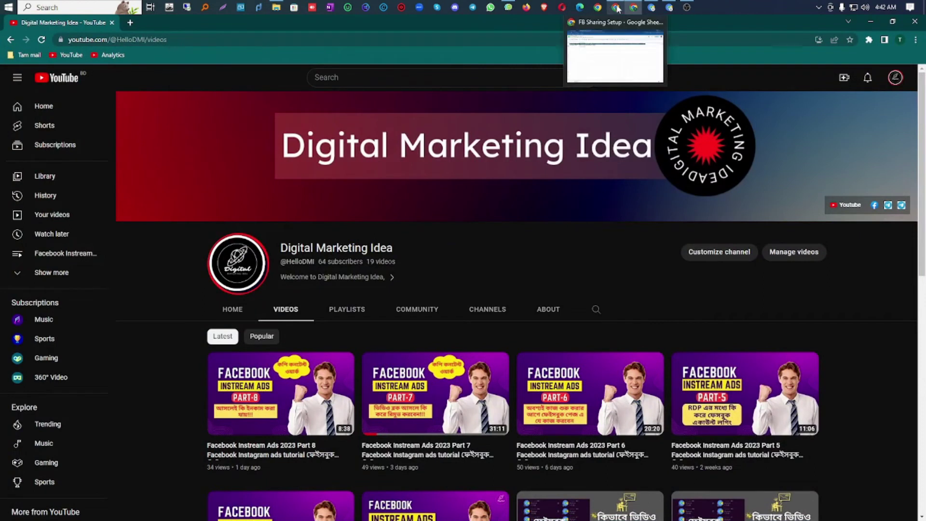
# Step: Return to the FB Sharing Setup spreadsheet and check the 2FA code entry in row 2
pyautogui.click(615, 7)
pyautogui.click(262, 230)
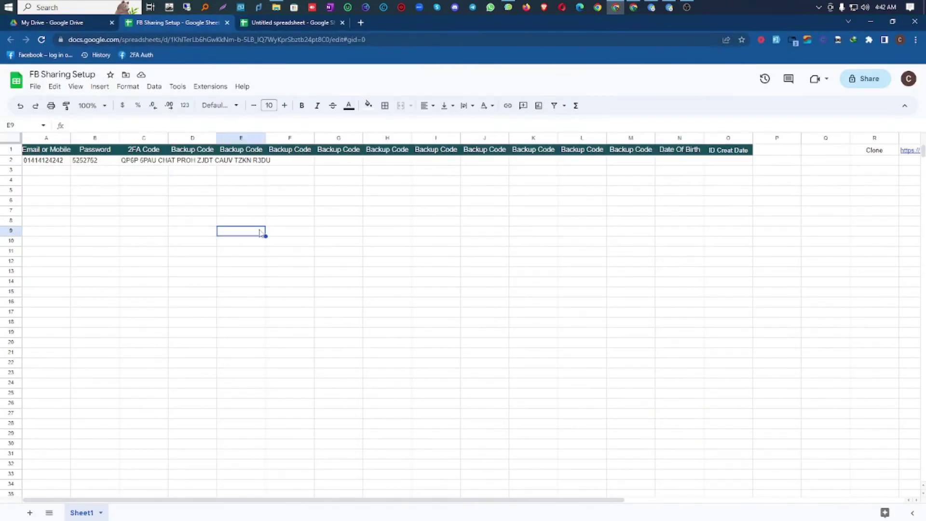
pyautogui.click(188, 162)
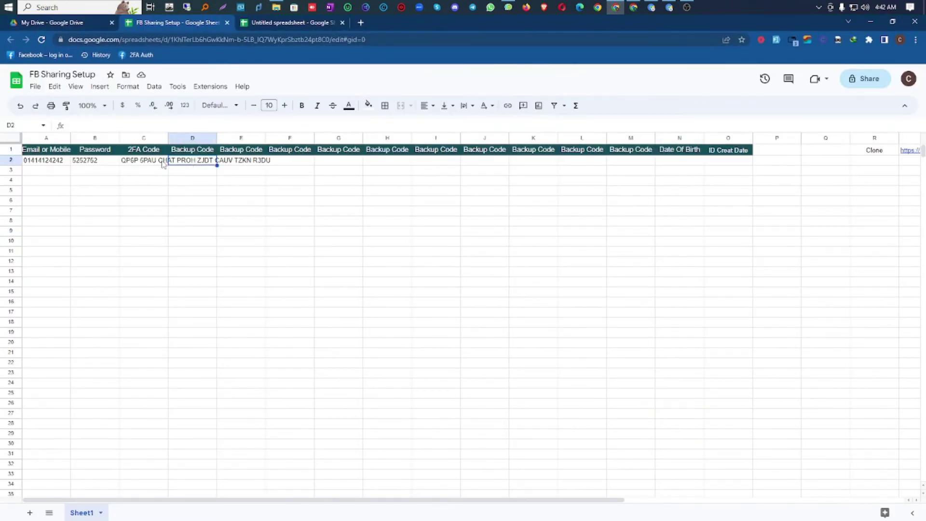
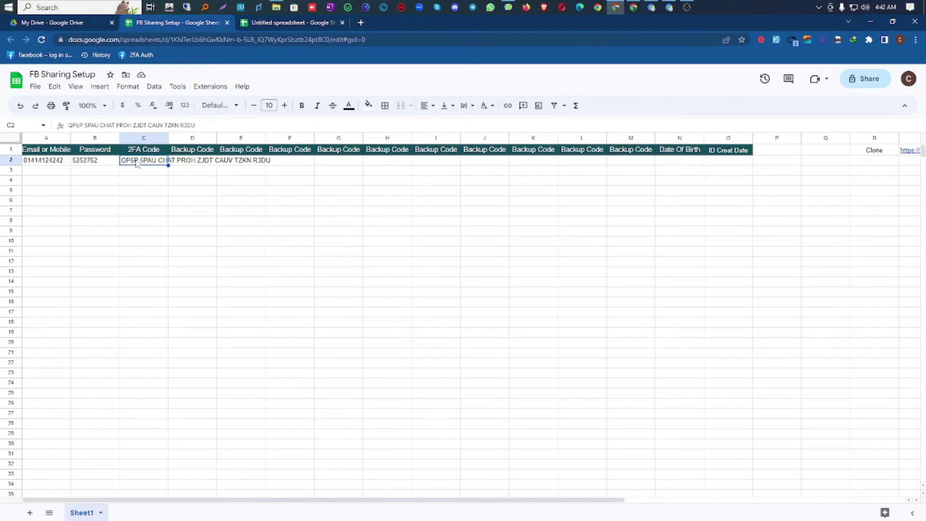
# Step: Open the 2FA Auth bookmark in a new tab placed beside FB Sharing Setup
pyautogui.rightClick(140, 55)
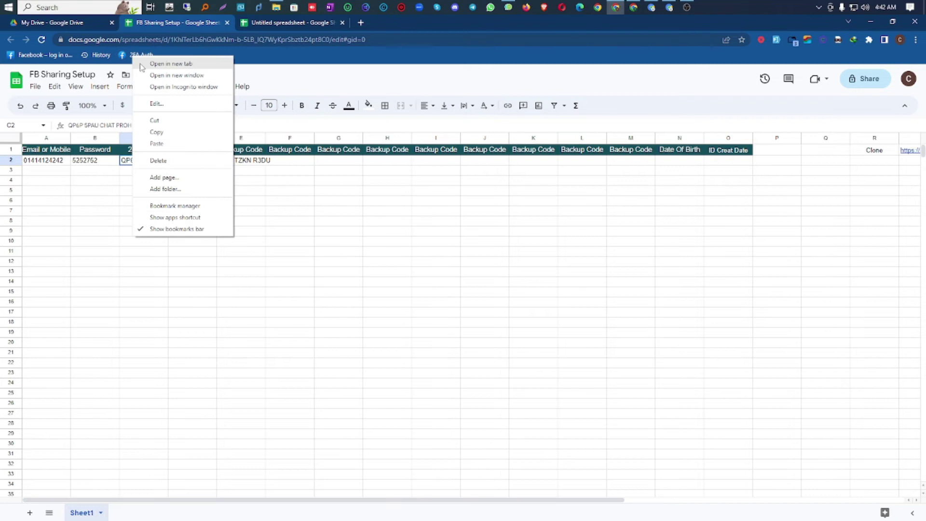
pyautogui.click(142, 64)
pyautogui.click(398, 21)
pyautogui.moveTo(398, 22); pyautogui.dragTo(251, 28)
pyautogui.click(195, 23)
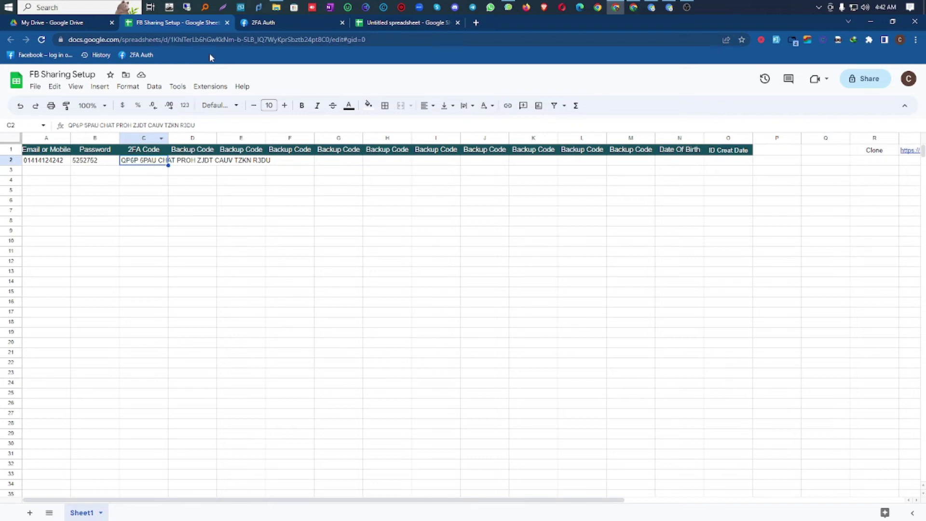
# Step: Paste the Facebook secret key into 2fa.live's 2FA Secret box and select the generated six-digit code
pyautogui.click(261, 25)
pyautogui.rightClick(269, 120)
pyautogui.click(309, 195)
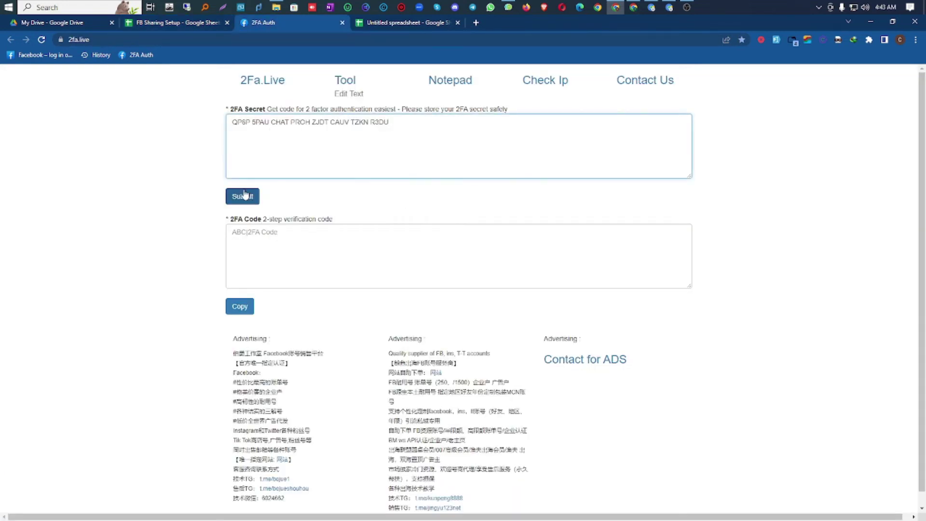
pyautogui.moveTo(388, 241); pyautogui.dragTo(221, 255)
pyautogui.moveTo(385, 139); pyautogui.dragTo(218, 139)
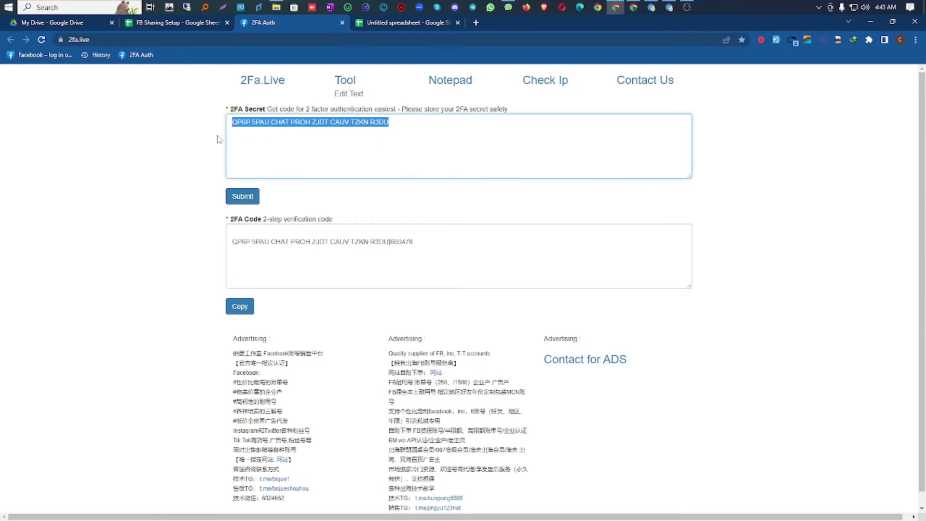
pyautogui.click(392, 243)
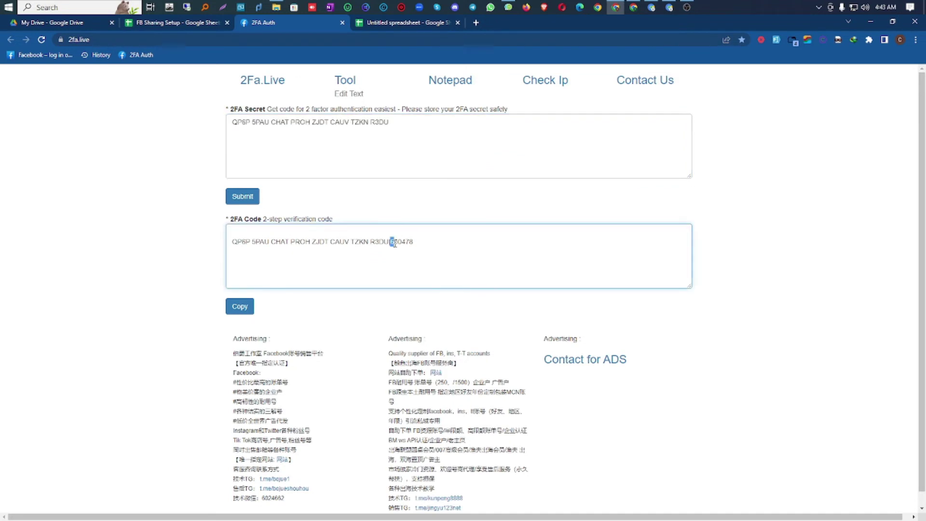
pyautogui.moveTo(409, 244)
pyautogui.mouseDown()
pyautogui.moveTo(418, 243)
pyautogui.moveTo(400, 244)
pyautogui.moveTo(418, 243)
pyautogui.mouseUp()
pyautogui.rightClick(400, 242)
pyautogui.click(429, 273)
pyautogui.click(650, 7)
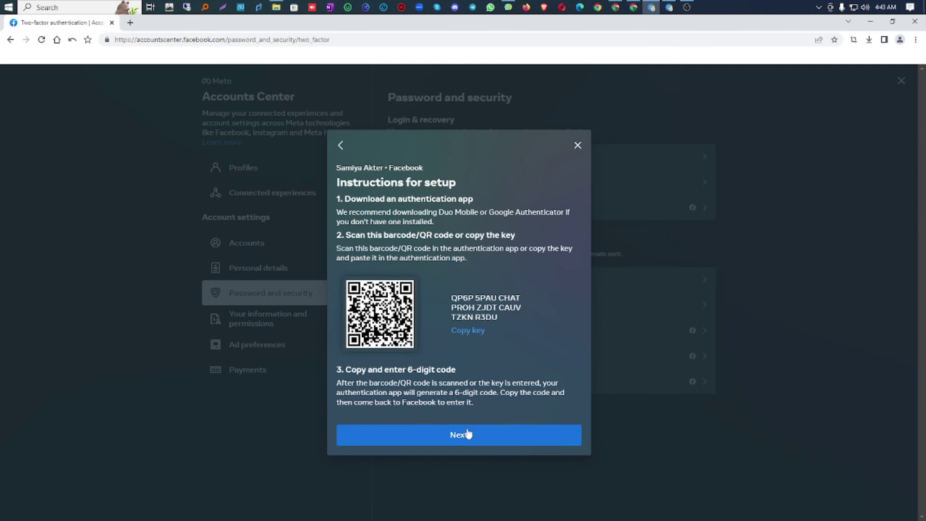
pyautogui.click(467, 434)
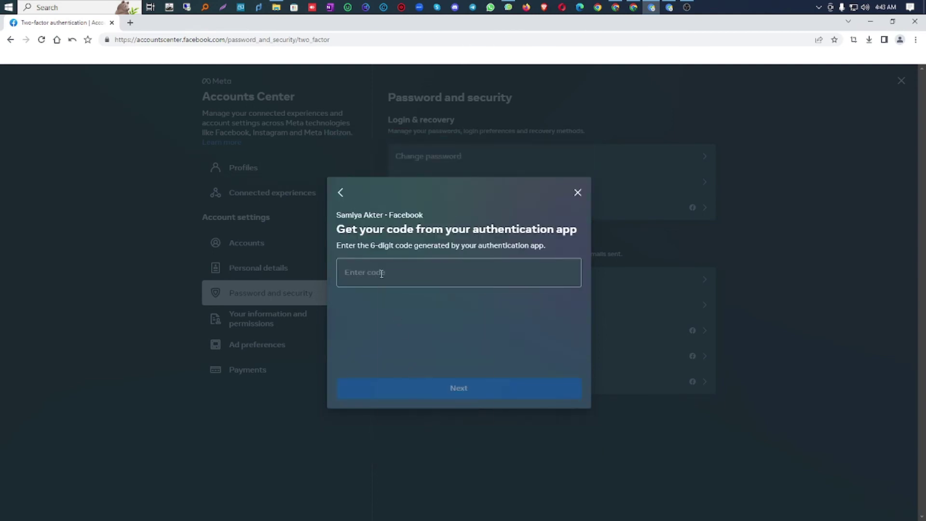
pyautogui.rightClick(381, 273)
pyautogui.click(411, 334)
pyautogui.click(444, 398)
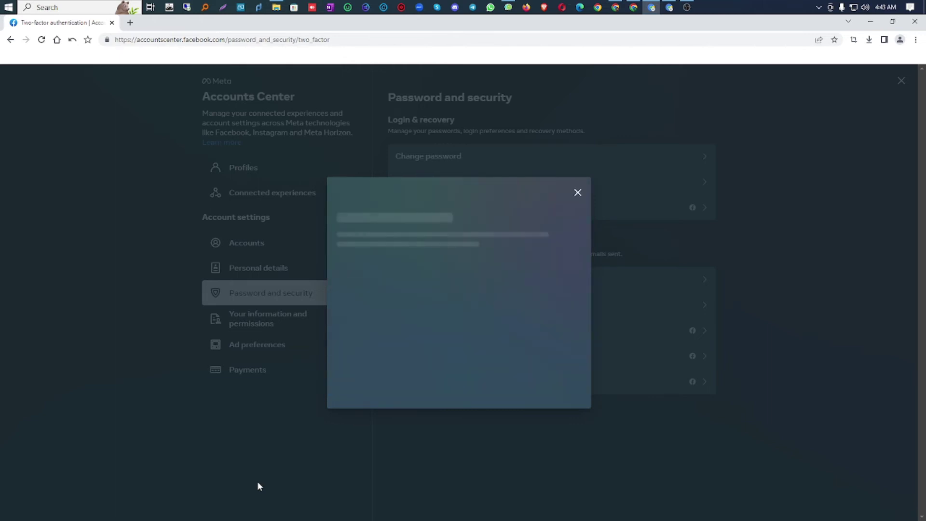
pyautogui.click(465, 398)
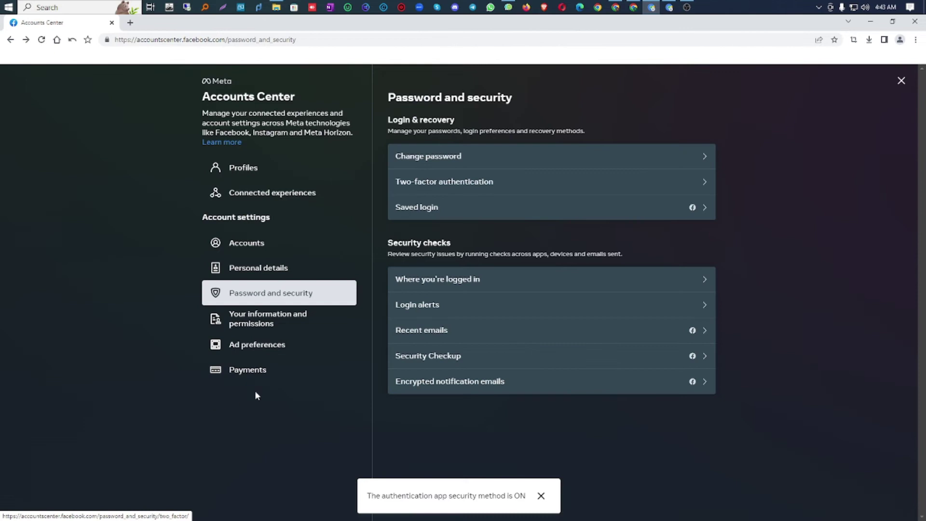
# Step: Copy 2fa.live from the 2FA Auth tab's address bar
pyautogui.click(631, 12)
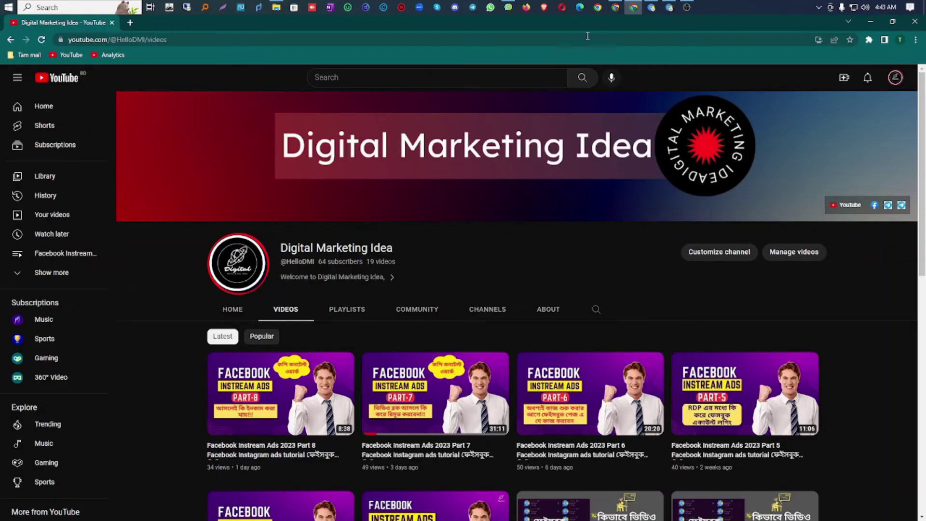
pyautogui.click(615, 8)
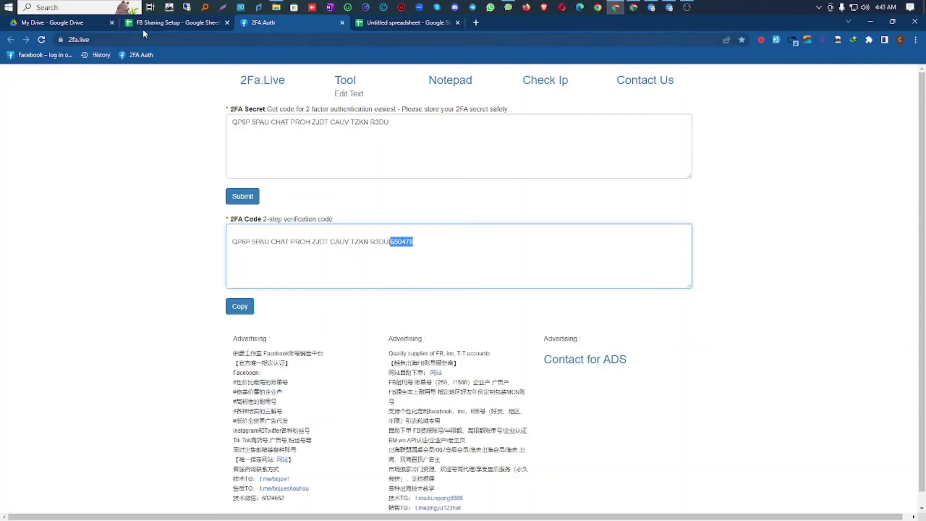
pyautogui.click(155, 24)
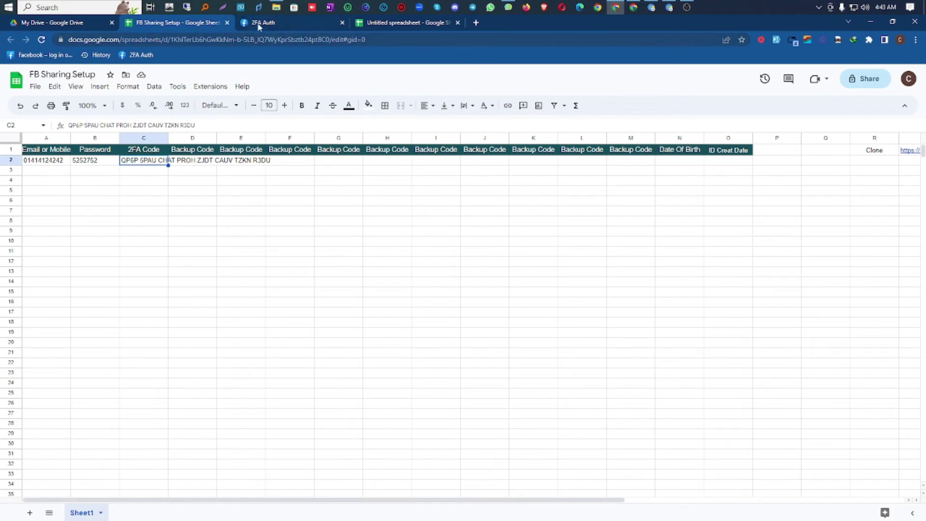
pyautogui.click(259, 24)
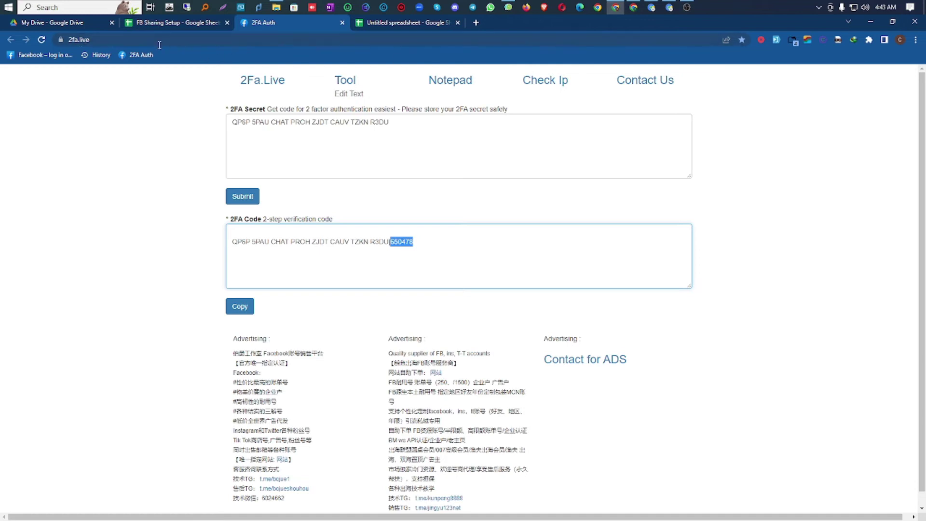
pyautogui.click(136, 40)
pyautogui.click(136, 40)
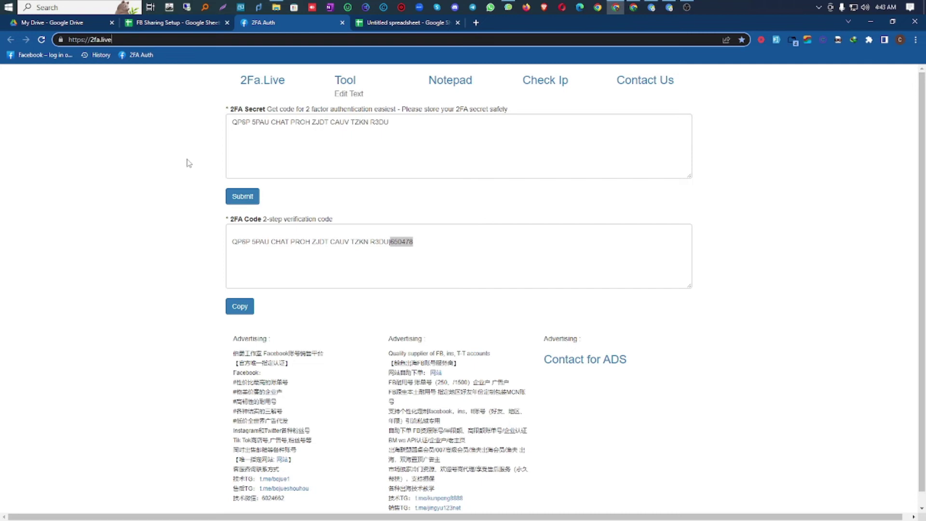
pyautogui.moveTo(91, 41); pyautogui.dragTo(118, 40)
pyautogui.rightClick(119, 40)
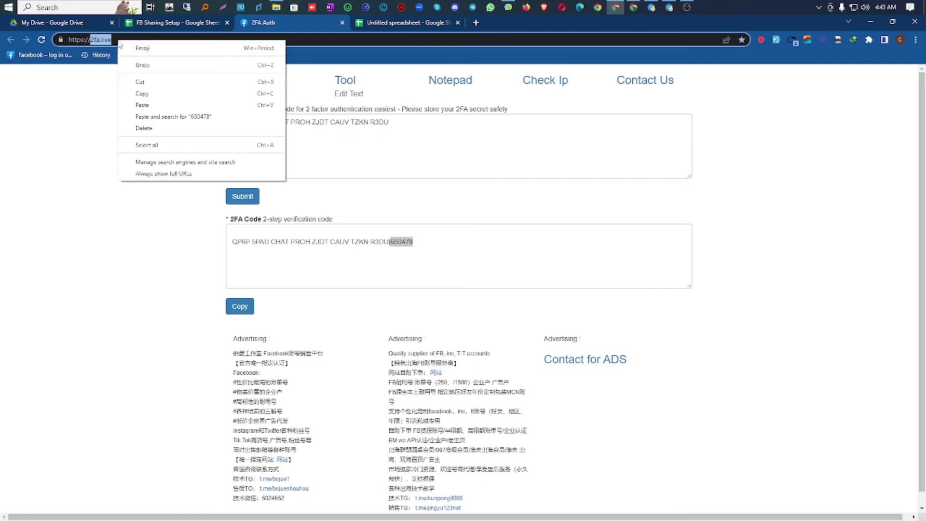
pyautogui.click(160, 93)
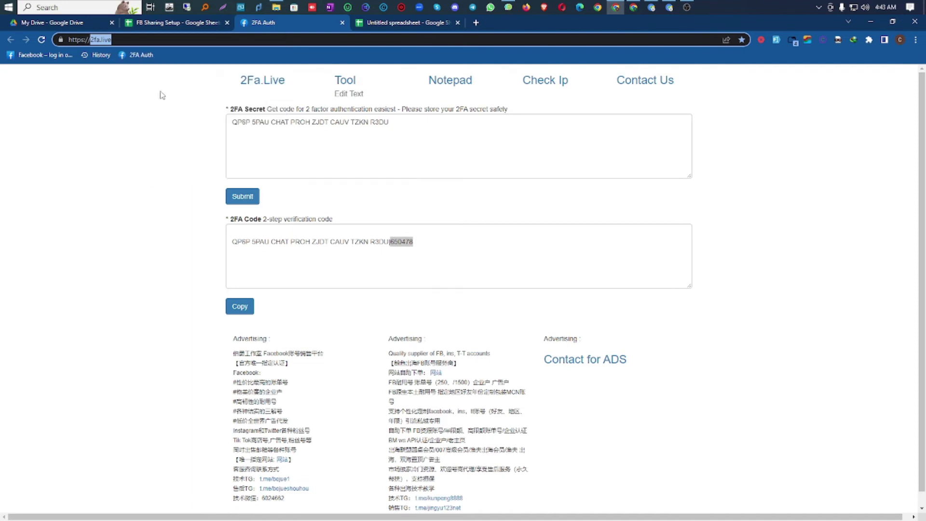
# Step: Minimise all windows to show the desktop and bring up its New menu
pyautogui.rightClick(741, 5)
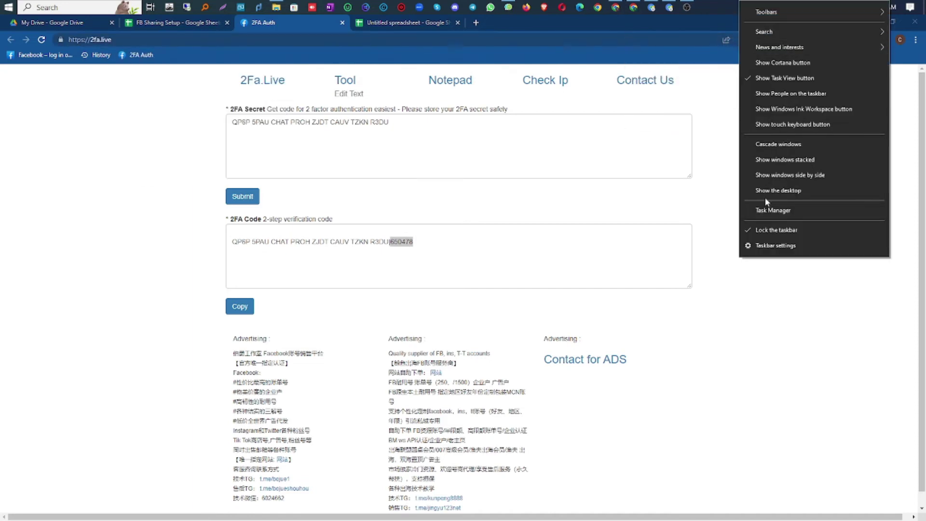
pyautogui.click(777, 193)
pyautogui.rightClick(552, 96)
# Step: Create a new text document on the desktop, open it in Notepad, and paste 2fa.live
pyautogui.moveTo(617, 178)
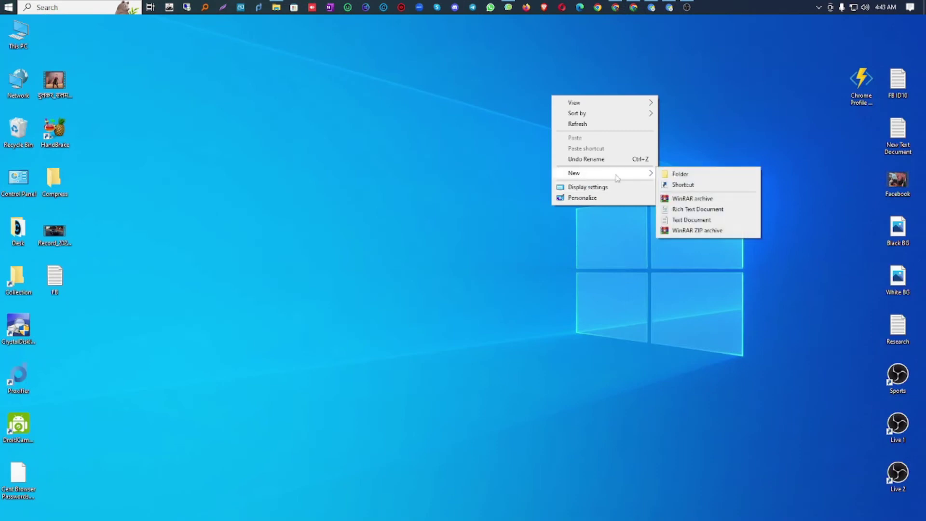
pyautogui.click(684, 220)
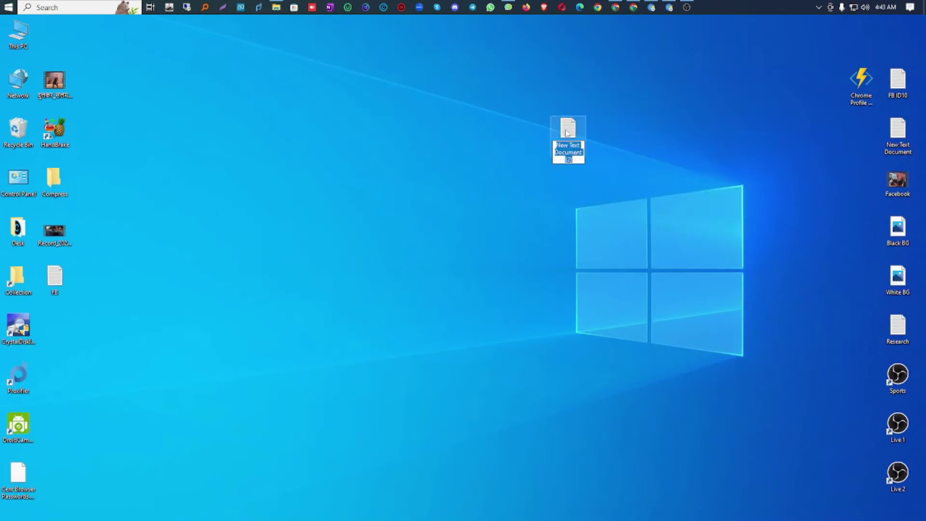
pyautogui.press('Return')
pyautogui.doubleClick(572, 140)
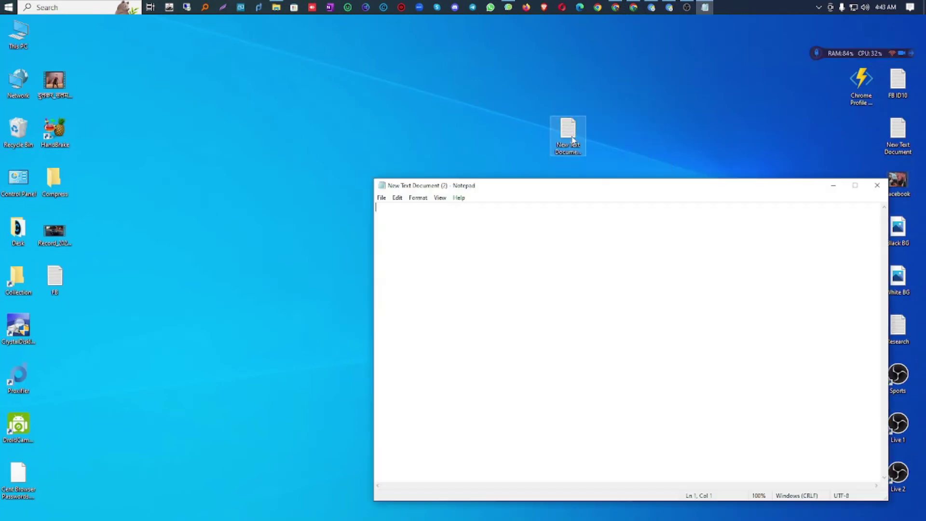
pyautogui.rightClick(479, 229)
pyautogui.click(499, 270)
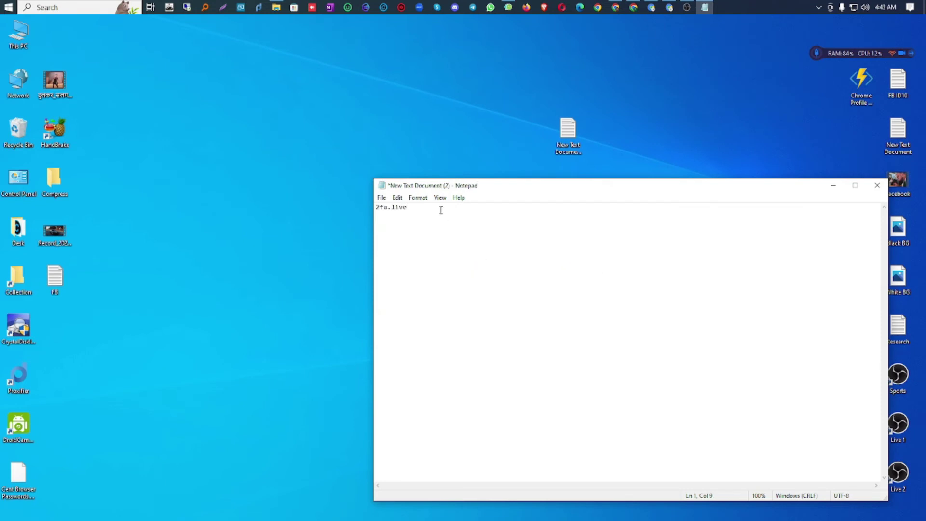
pyautogui.moveTo(440, 209); pyautogui.dragTo(372, 209)
# Step: Zoom the Notepad text in step by step up to 500%
pyautogui.click(440, 197)
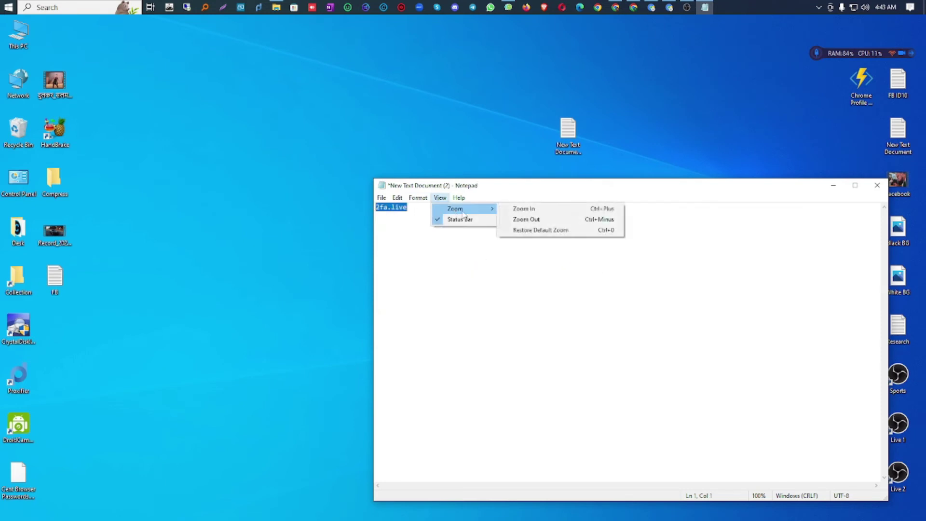
pyautogui.moveTo(487, 213)
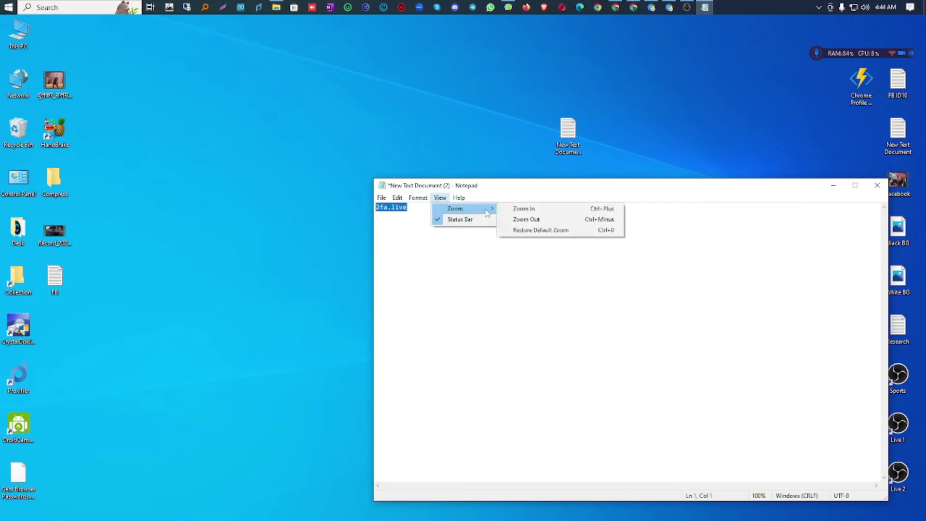
pyautogui.click(533, 208)
pyautogui.click(533, 209)
pyautogui.click(440, 197)
pyautogui.moveTo(450, 207)
pyautogui.click(510, 206)
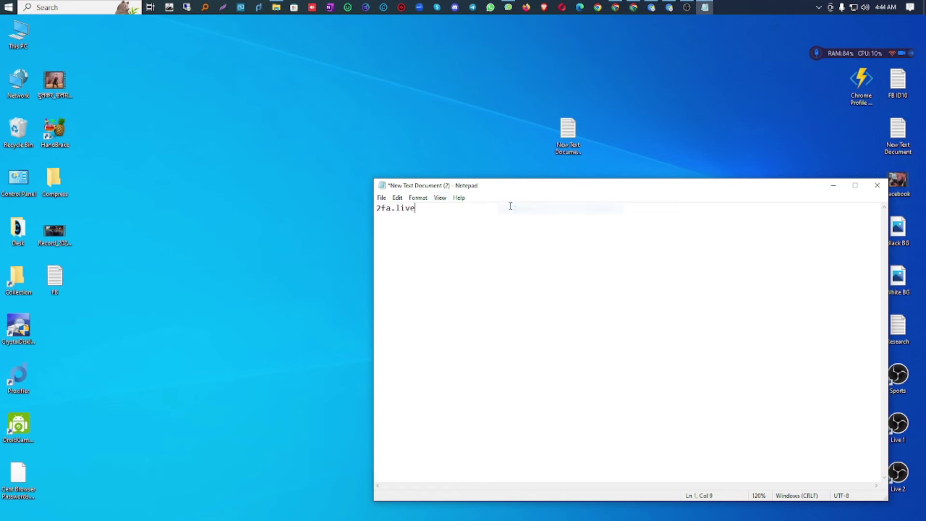
pyautogui.click(440, 198)
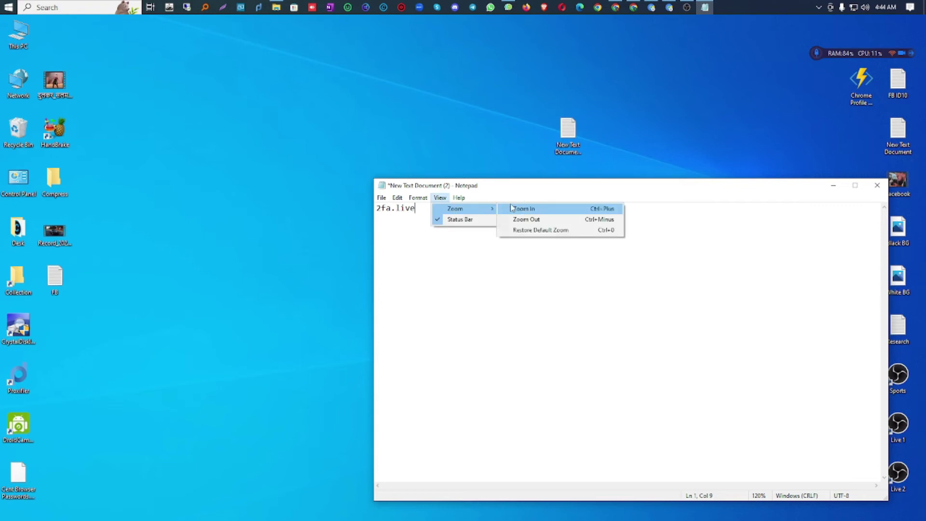
pyautogui.click(510, 204)
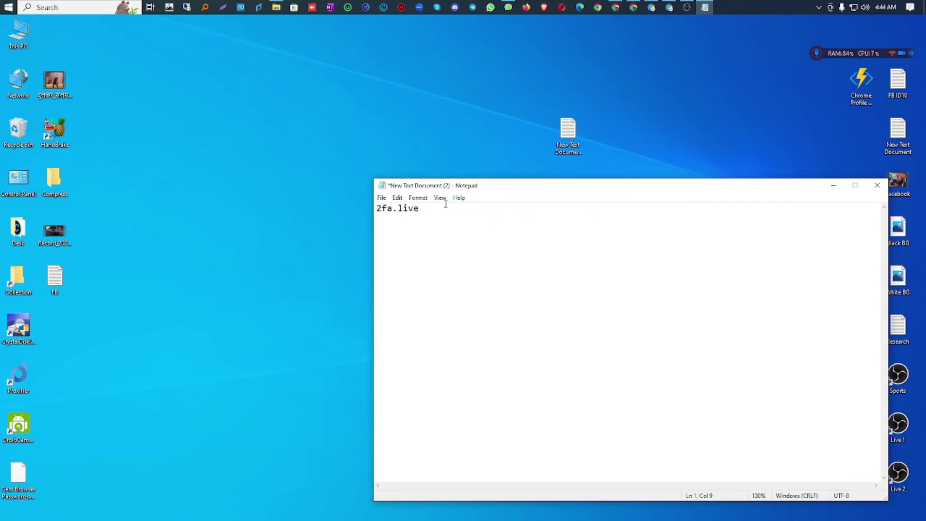
pyautogui.keyDown('ctrl'); pyautogui.scroll(20, 444, 205); pyautogui.keyUp('ctrl')
pyautogui.keyDown('ctrl'); pyautogui.scroll(4, 445, 204); pyautogui.keyUp('ctrl')
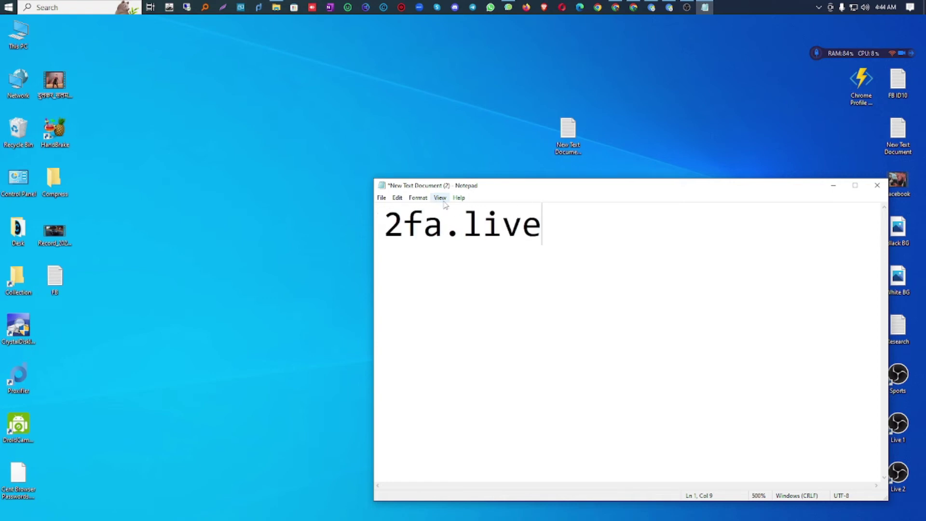
# Step: Select the whole 2fa.live address in Notepad and copy it
pyautogui.click(500, 336)
pyautogui.moveTo(388, 228); pyautogui.dragTo(441, 231)
pyautogui.moveTo(539, 229); pyautogui.dragTo(361, 237)
pyautogui.rightClick(399, 232)
pyautogui.click(430, 266)
# Step: Paste 2fa.live into Chrome's address bar to load the site
pyautogui.click(615, 7)
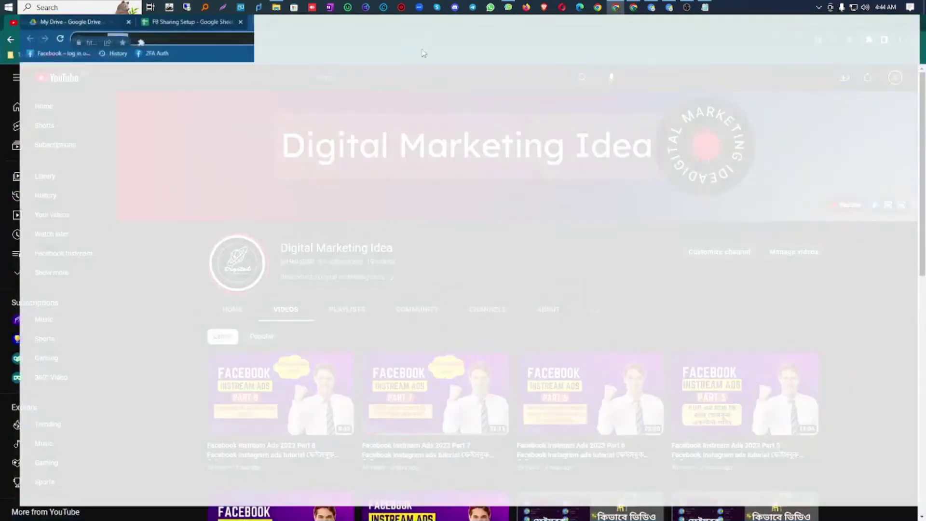
pyautogui.click(273, 37)
pyautogui.rightClick(273, 38)
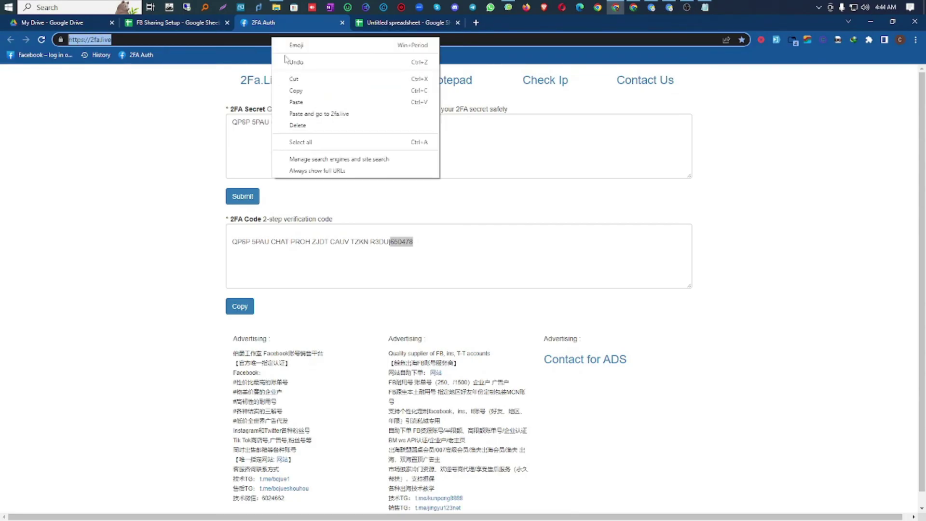
pyautogui.click(313, 98)
pyautogui.click(210, 258)
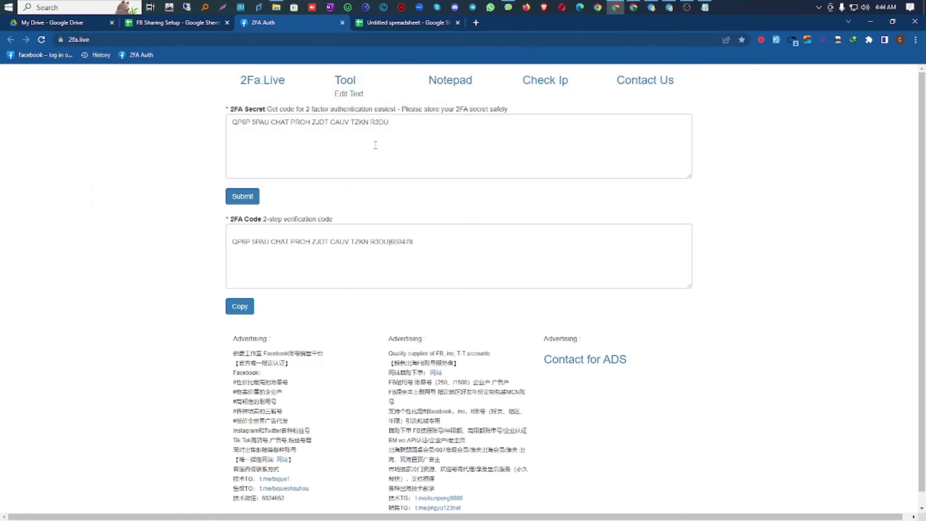
# Step: Copy the 2FA secret from cell C2 of FB Sharing Setup
pyautogui.click(177, 24)
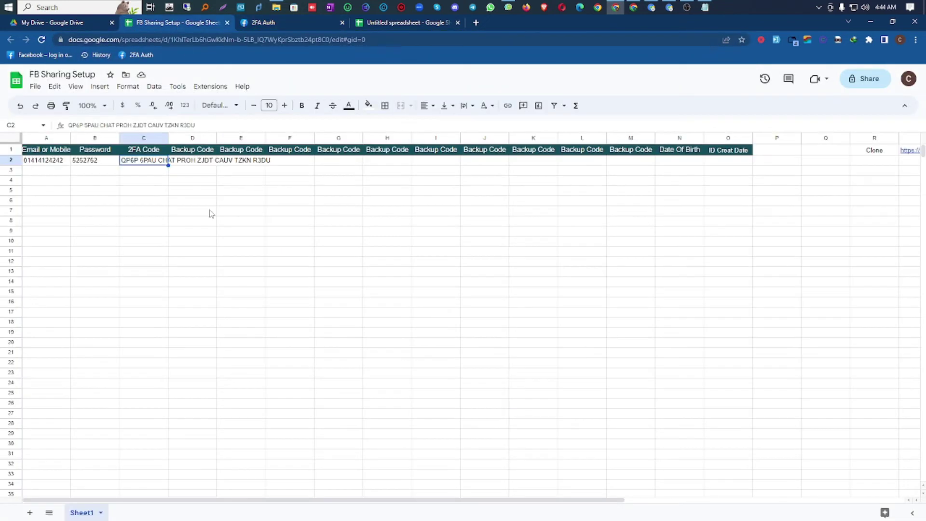
pyautogui.click(202, 231)
pyautogui.click(142, 163)
pyautogui.rightClick(142, 163)
pyautogui.click(167, 184)
# Step: Replace 2fa.live's 2FA Secret with the copied key, submit, and copy the new six-digit code
pyautogui.click(275, 24)
pyautogui.click(289, 121)
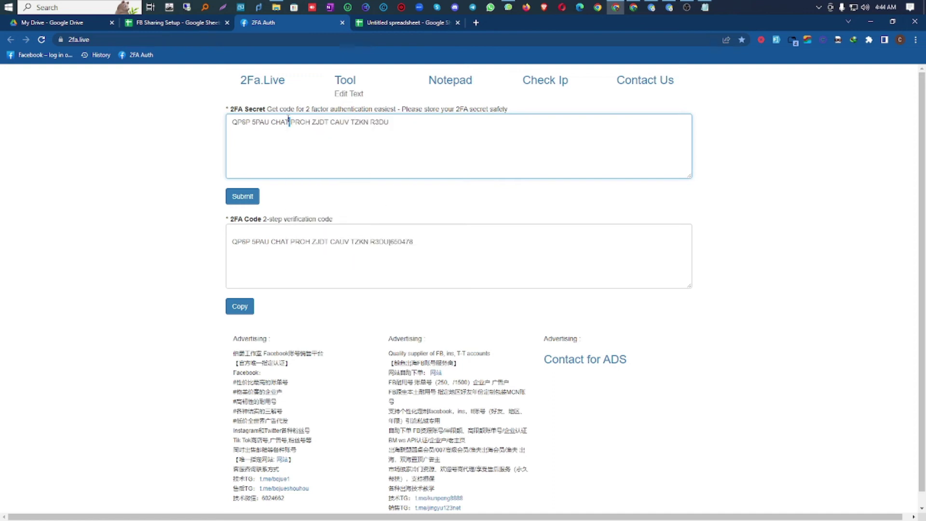
pyautogui.hotkey('ctrl', 'a')
pyautogui.rightClick(302, 119)
pyautogui.click(328, 174)
pyautogui.click(254, 200)
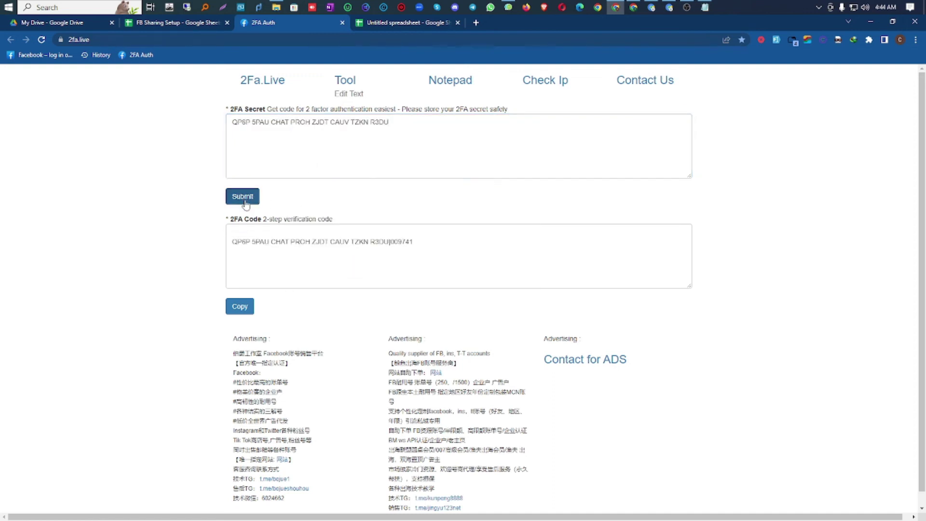
pyautogui.moveTo(391, 241); pyautogui.dragTo(425, 242)
pyautogui.rightClick(407, 242)
pyautogui.click(437, 278)
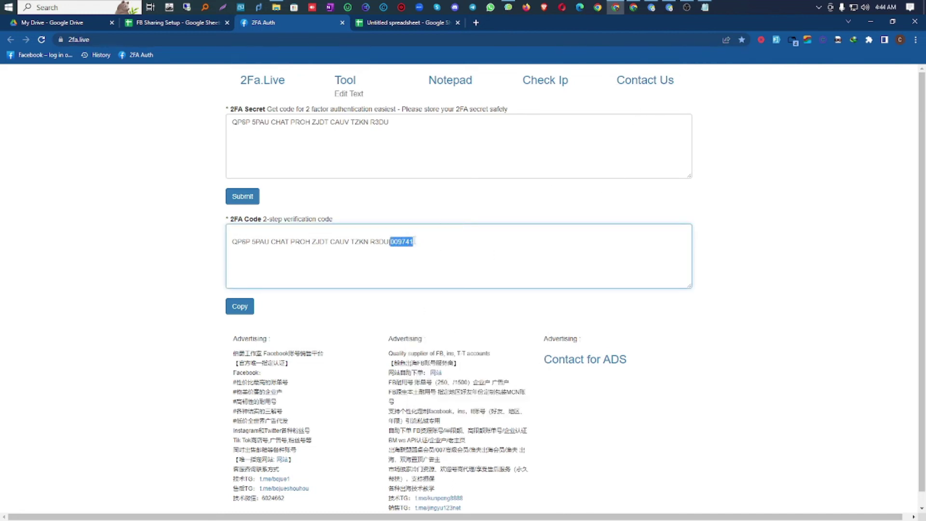
pyautogui.click(651, 7)
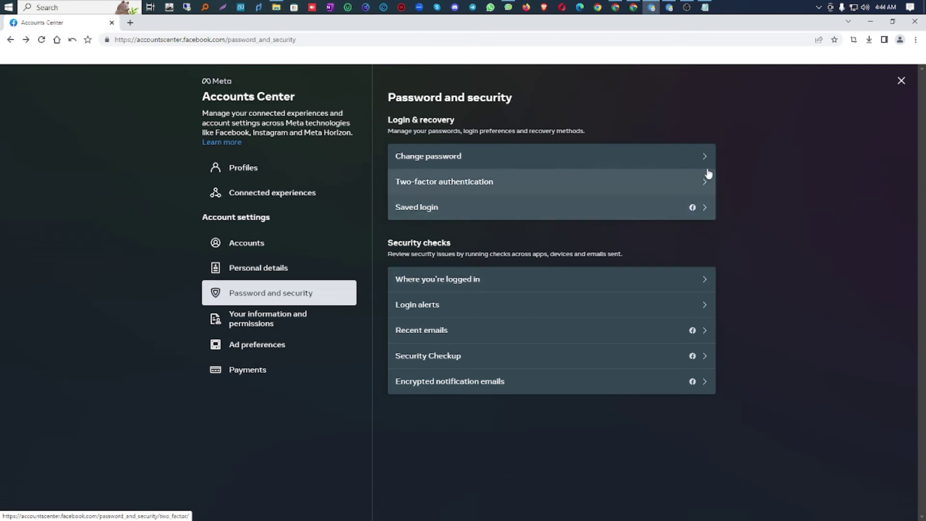
# Step: Go to Password and security > Two-factor authentication, pick the Facebook account, then Additional methods > Recovery codes
pyautogui.moveTo(669, 6)
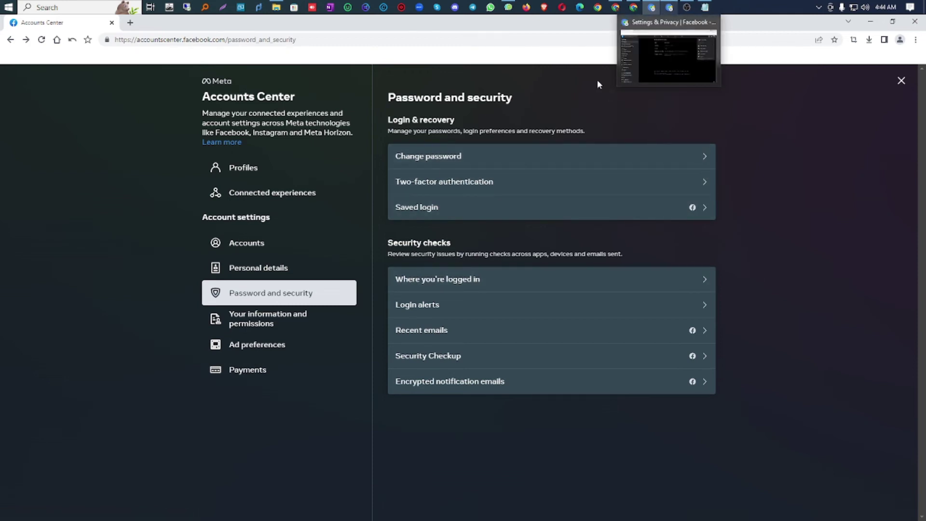
pyautogui.click(10, 40)
pyautogui.click(10, 41)
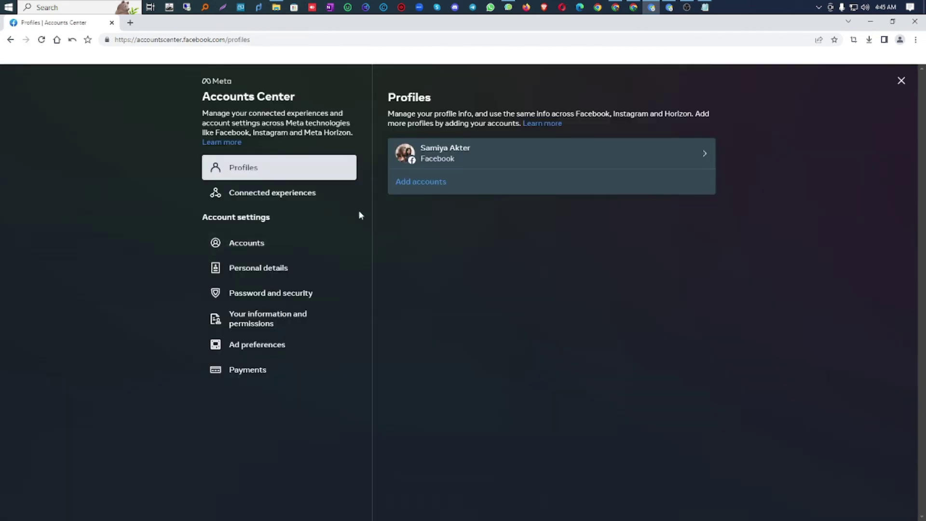
pyautogui.click(266, 299)
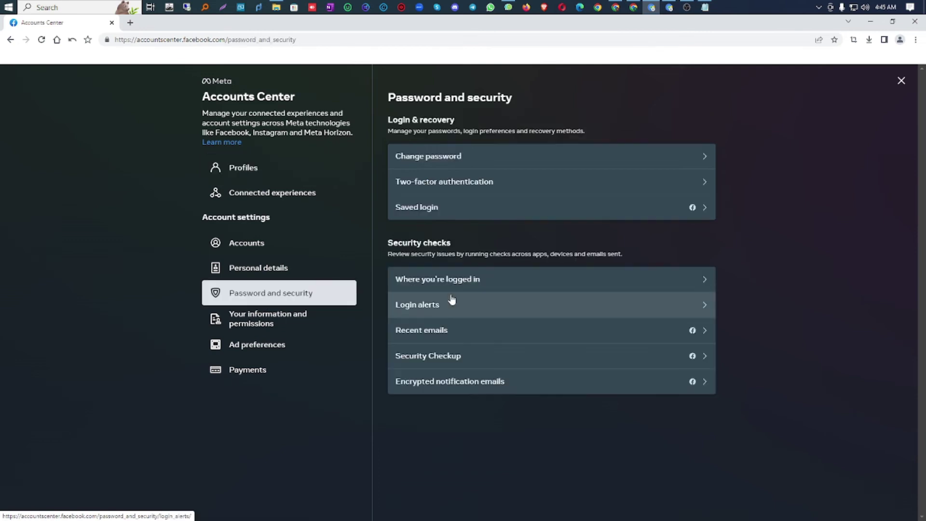
pyautogui.click(473, 182)
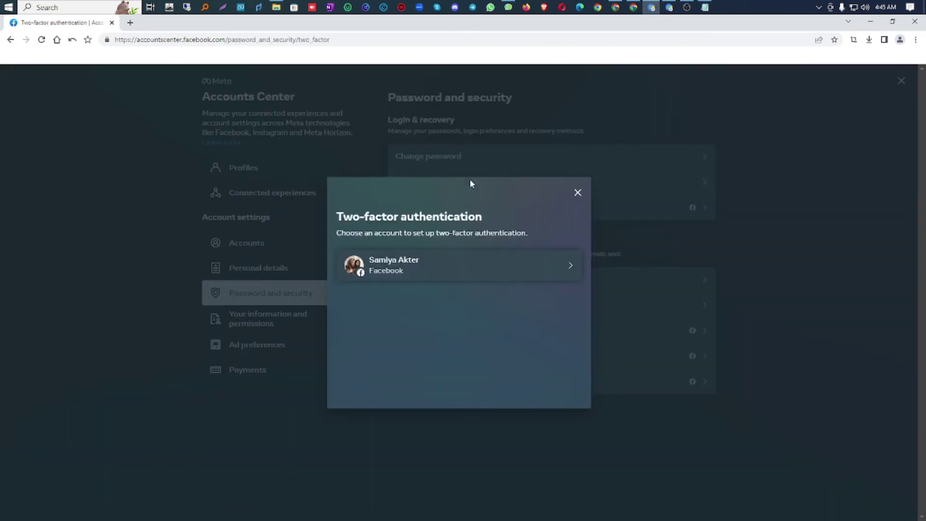
pyautogui.click(440, 274)
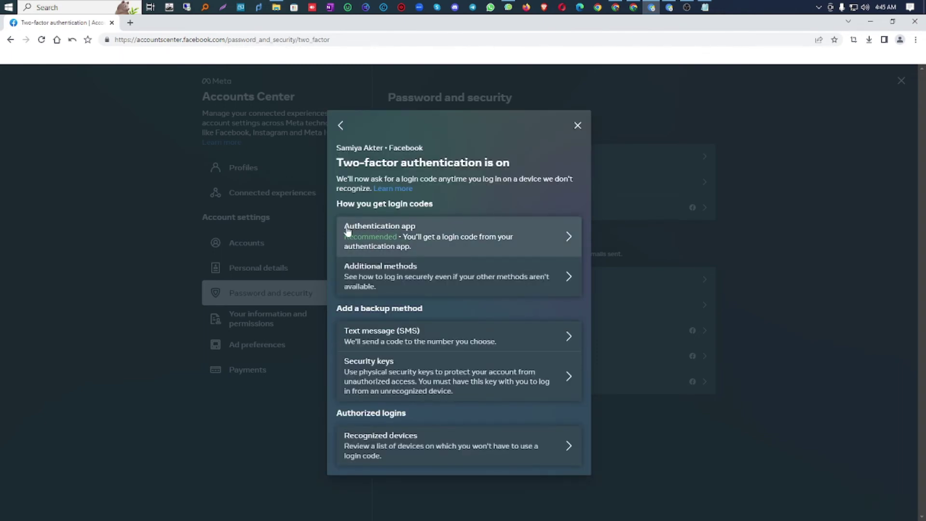
pyautogui.click(425, 282)
pyautogui.click(381, 292)
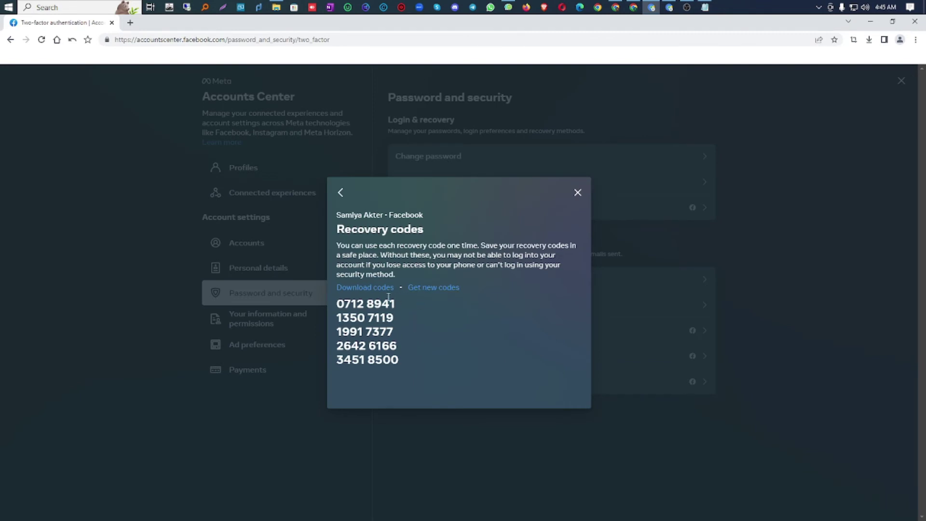
# Step: Save the codes as Facebook-2FA-RecoveryCodes.txt, then select and cut all five codes in Notepad
pyautogui.click(369, 291)
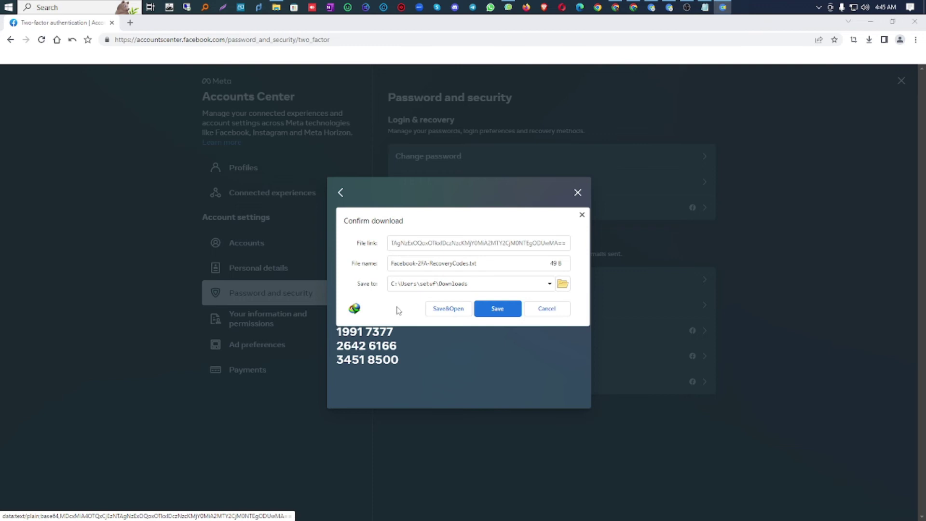
pyautogui.click(449, 311)
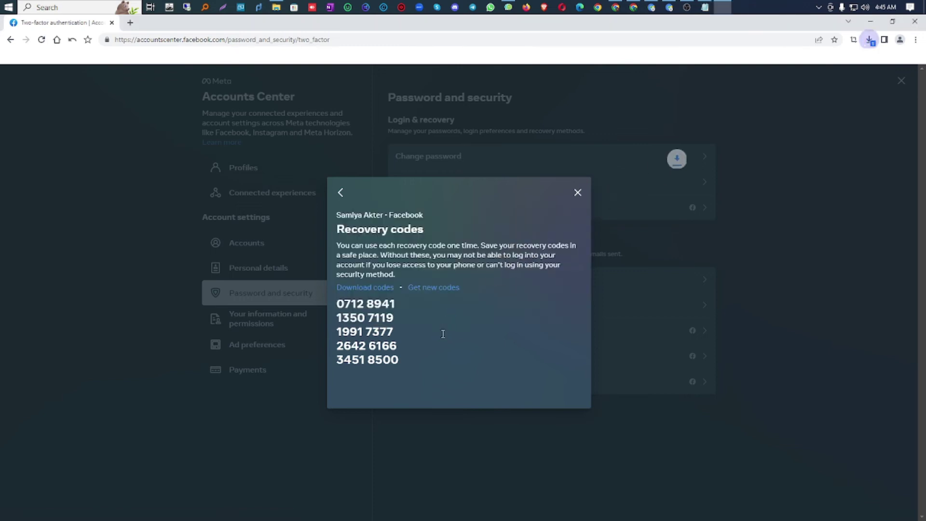
pyautogui.moveTo(412, 247); pyautogui.dragTo(369, 207)
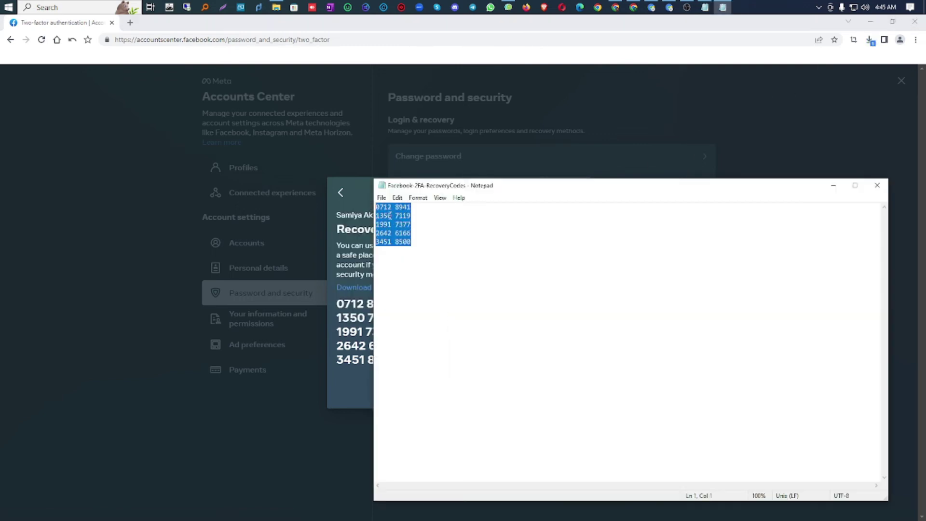
pyautogui.rightClick(389, 215)
pyautogui.click(411, 236)
# Step: Paste the five recovery codes into D2:D6 under Backup Code in FB Sharing Setup
pyautogui.moveTo(633, 7)
pyautogui.click(633, 49)
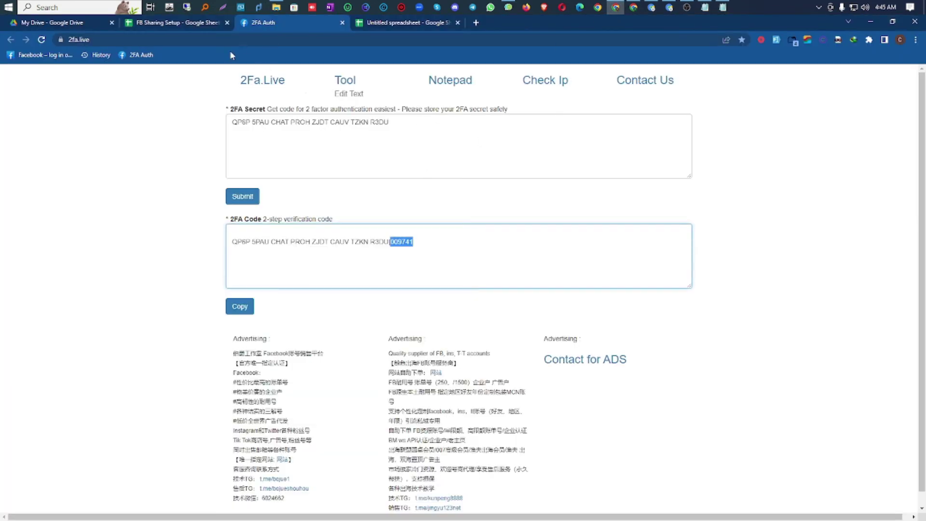
pyautogui.click(174, 22)
pyautogui.click(225, 222)
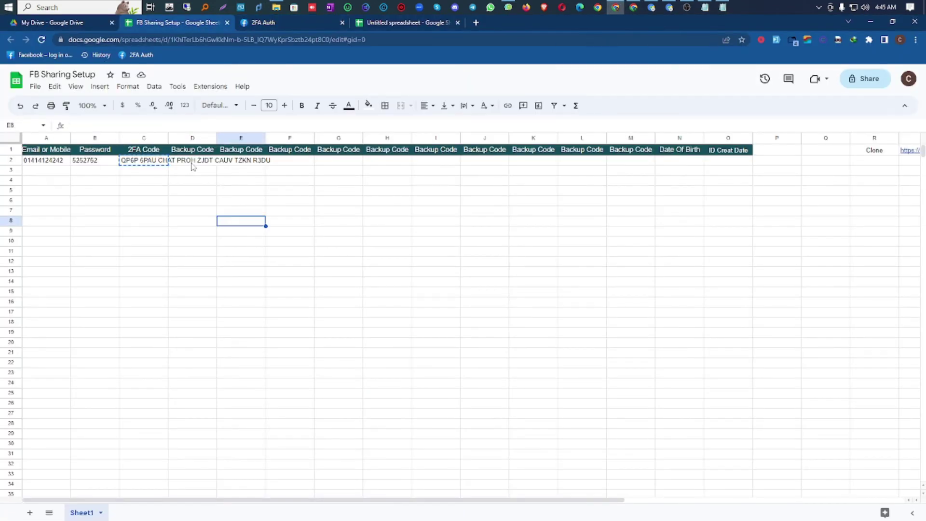
pyautogui.click(197, 163)
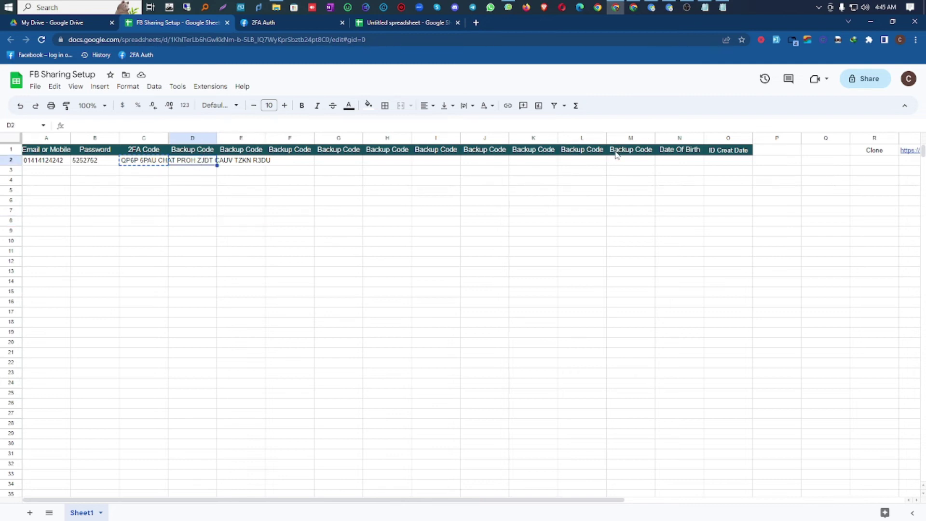
pyautogui.rightClick(188, 166)
pyautogui.click(212, 202)
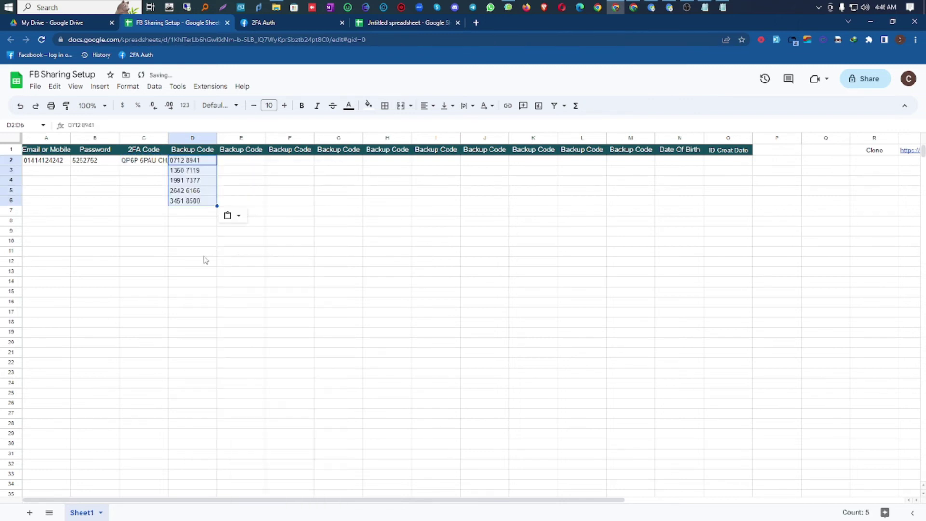
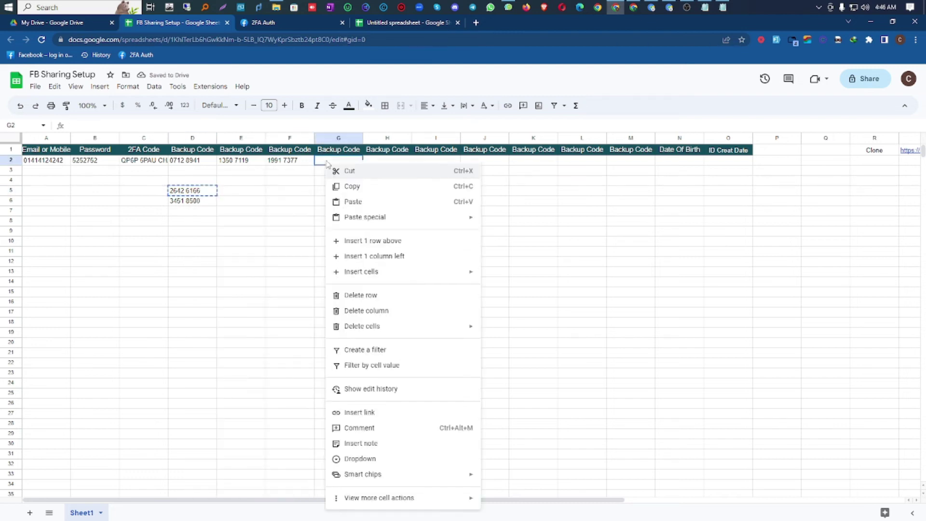
# Step: Move the fourth and fifth backup codes from D5 and D6 into G2 and H2
pyautogui.click(338, 202)
pyautogui.rightClick(201, 204)
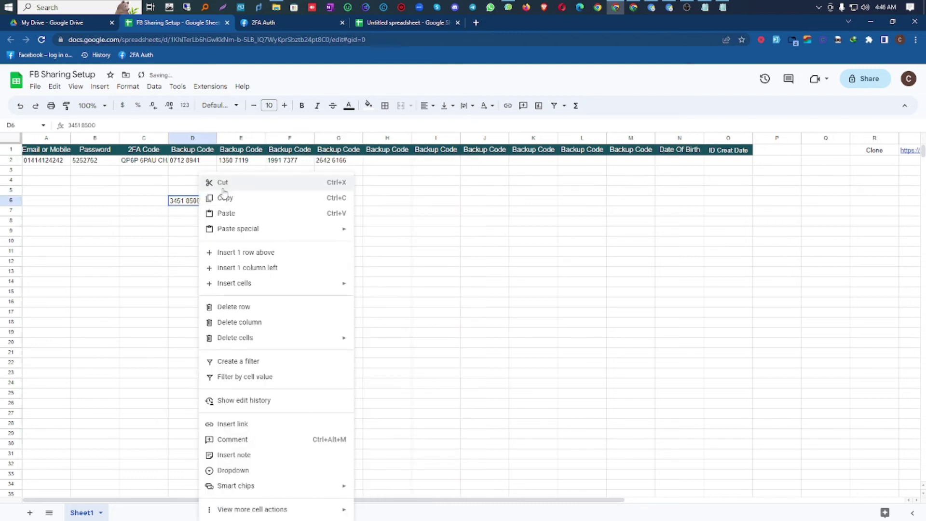
pyautogui.click(222, 182)
pyautogui.rightClick(374, 164)
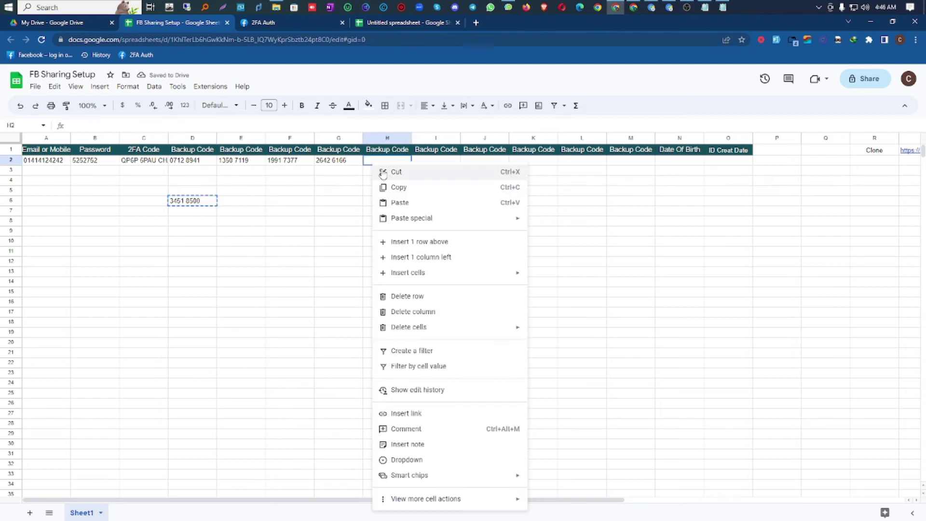
pyautogui.click(401, 202)
pyautogui.click(182, 203)
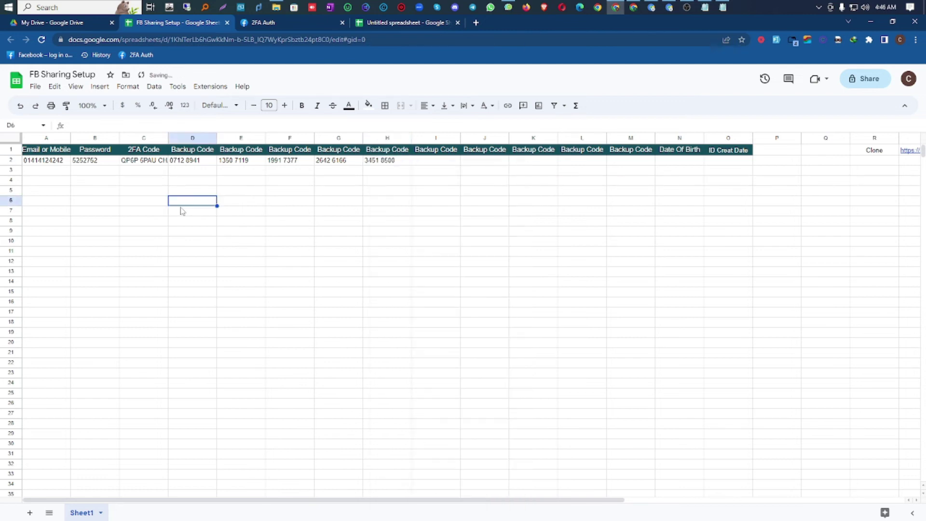
pyautogui.click(132, 162)
# Step: Copy the 2FA secret from C2 into the 2FA.live secret box to generate a code
pyautogui.rightClick(137, 163)
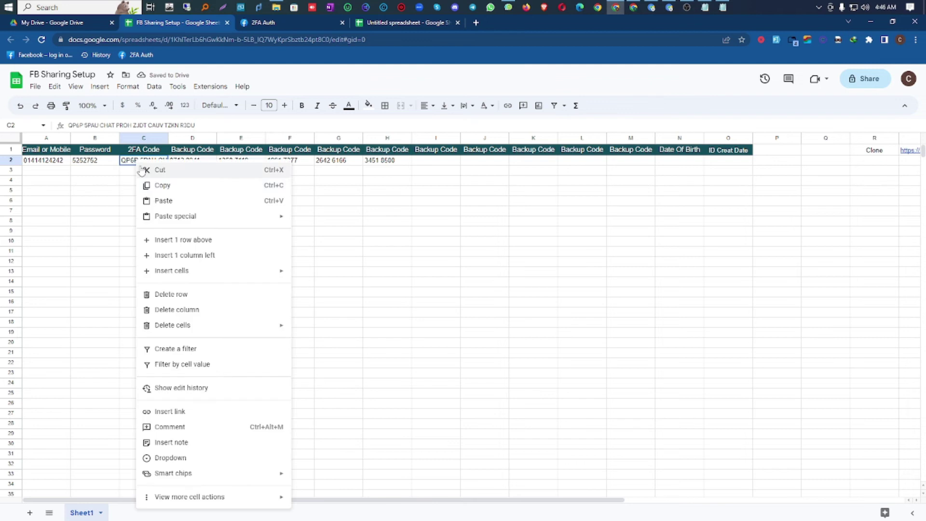
pyautogui.click(157, 186)
pyautogui.click(268, 27)
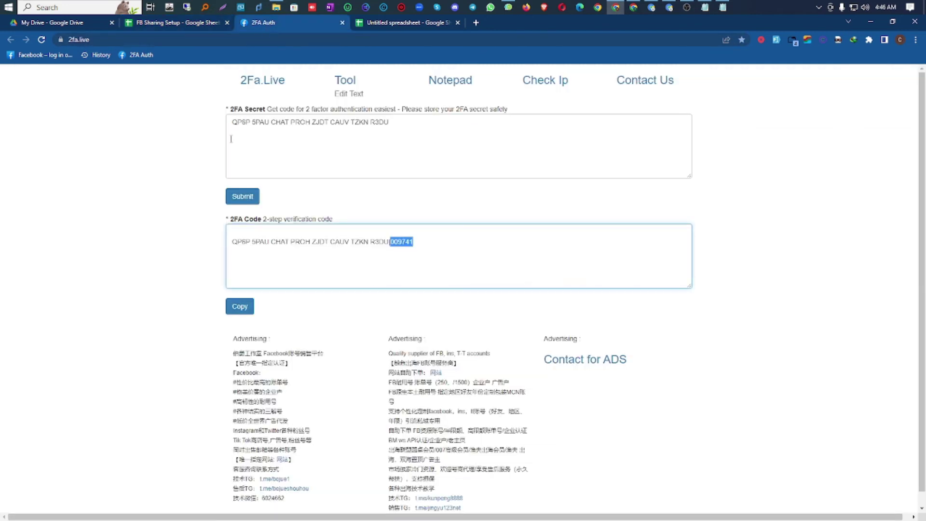
pyautogui.tripleClick(286, 130)
pyautogui.rightClick(287, 125)
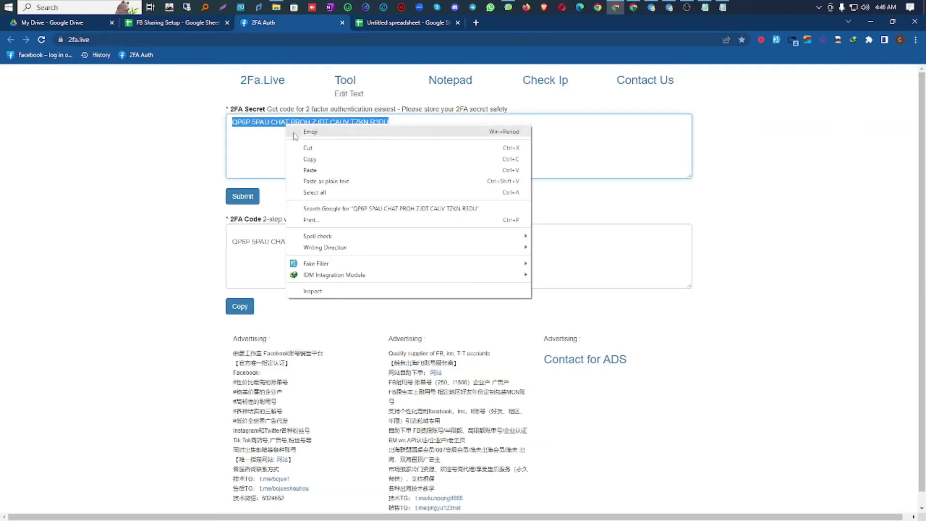
pyautogui.click(323, 170)
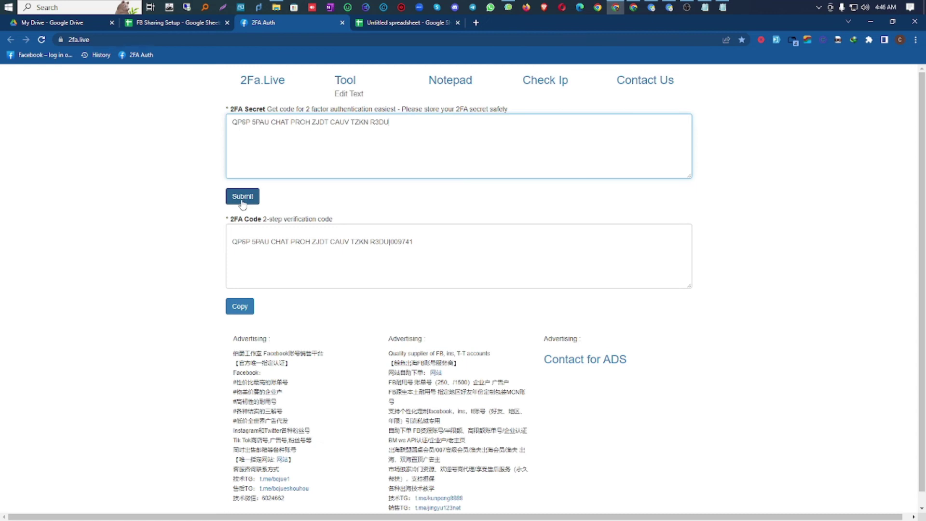
# Step: Cut the generated six-digit login code from 2FA.live
pyautogui.doubleClick(398, 242)
pyautogui.rightClick(402, 239)
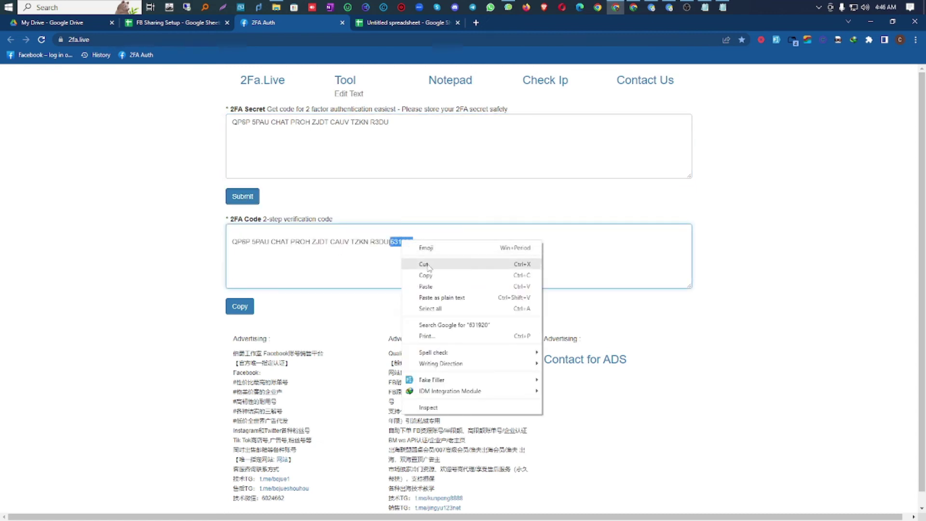
pyautogui.click(427, 265)
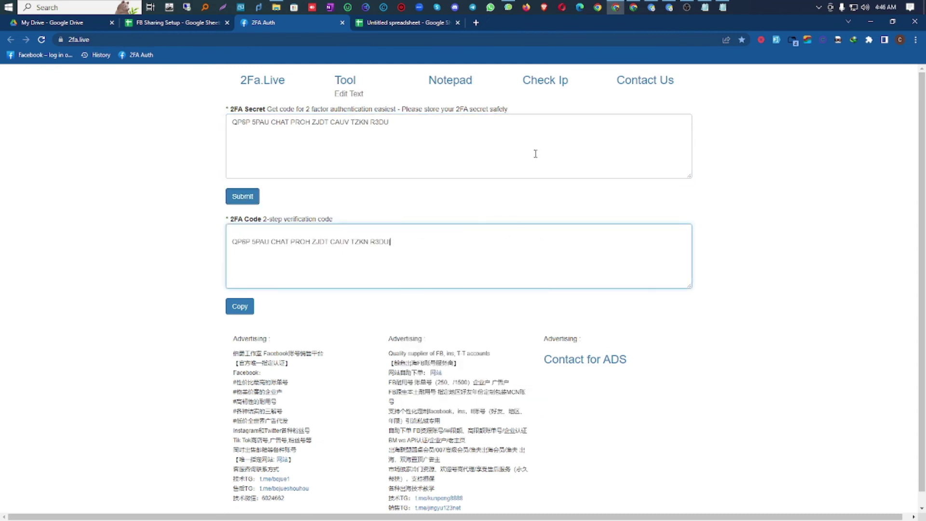
pyautogui.click(648, 60)
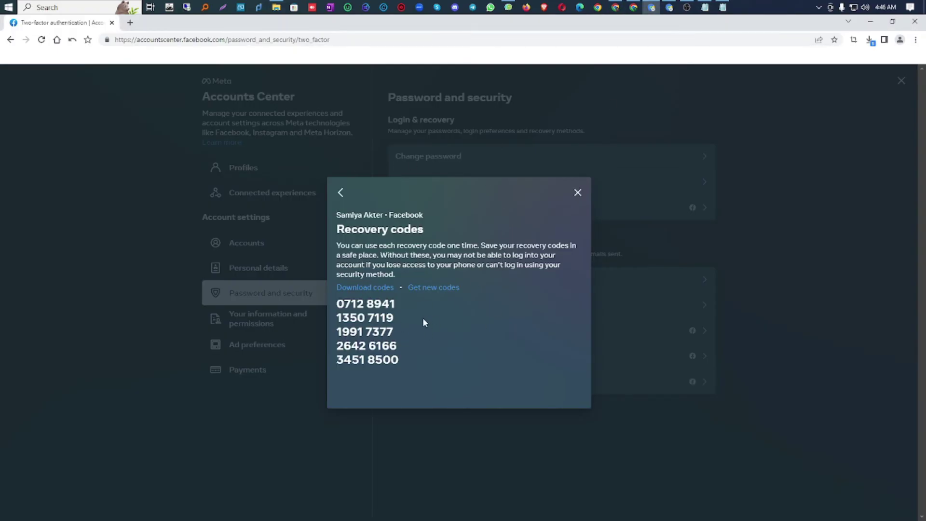
# Step: Close the recovery codes dialog and go to Settings & privacy > Settings > Security and login
pyautogui.click(577, 194)
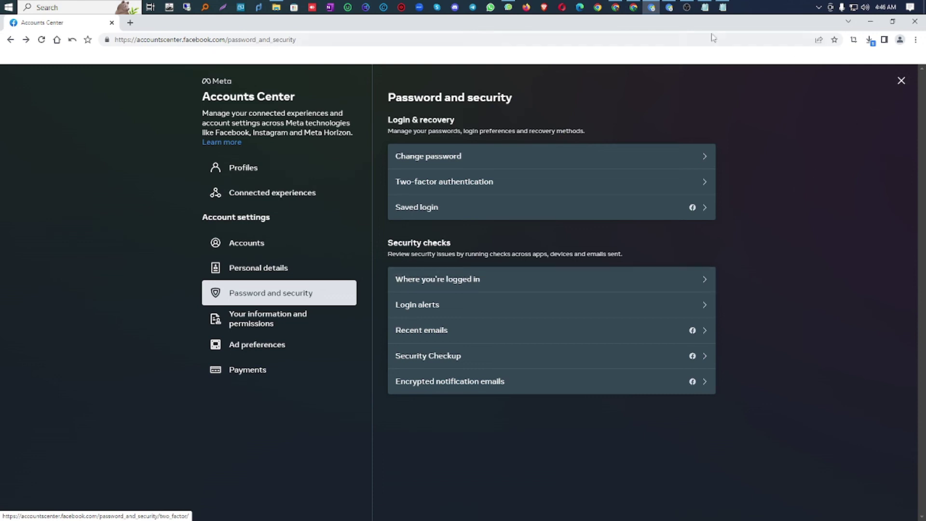
pyautogui.click(669, 8)
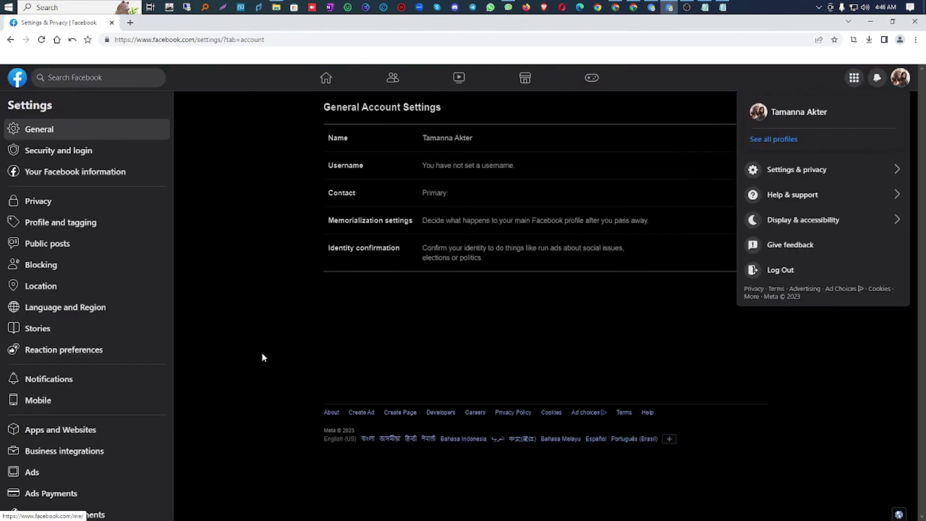
pyautogui.click(900, 77)
pyautogui.click(900, 77)
pyautogui.click(795, 170)
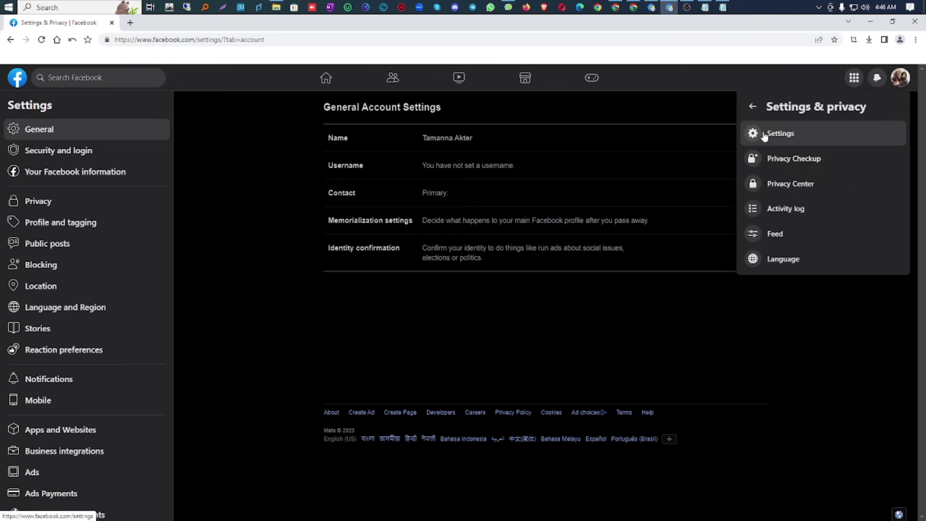
pyautogui.click(54, 152)
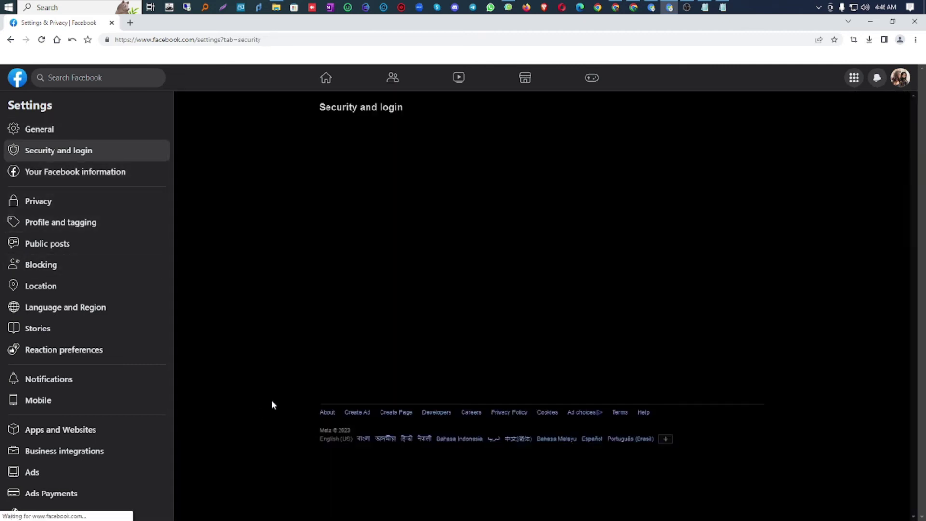
# Step: Open the Use two-factor authentication settings, reaching the password re-entry prompt
pyautogui.scroll(-2, 277, 388)
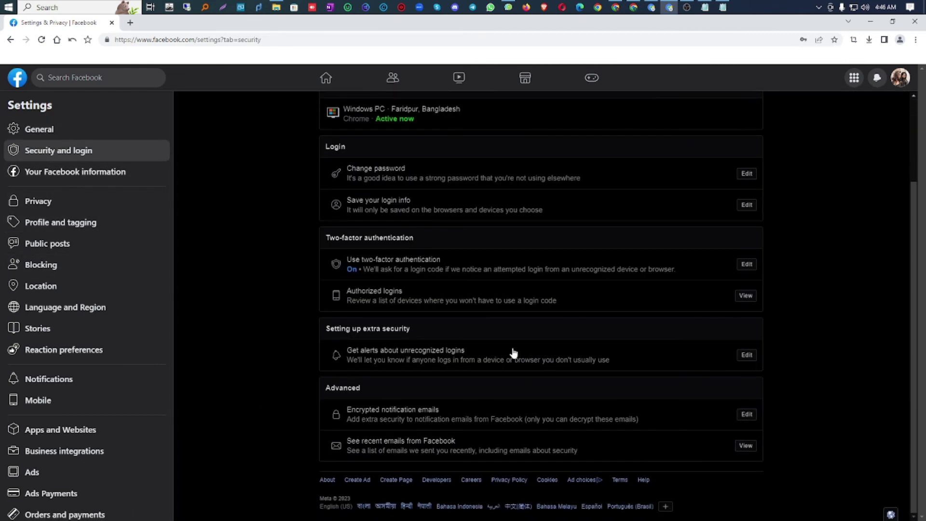
pyautogui.moveTo(324, 238); pyautogui.dragTo(399, 241)
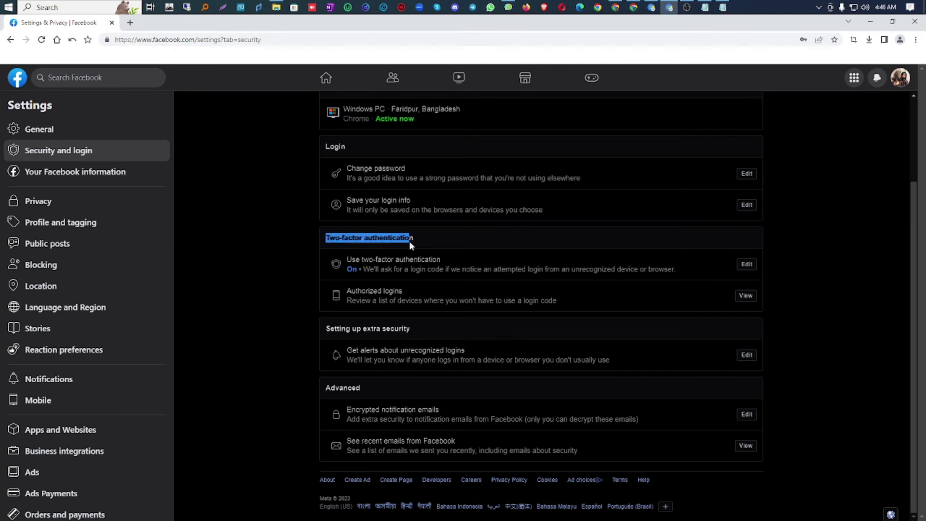
pyautogui.scroll(1, 253, 291)
pyautogui.click(253, 291)
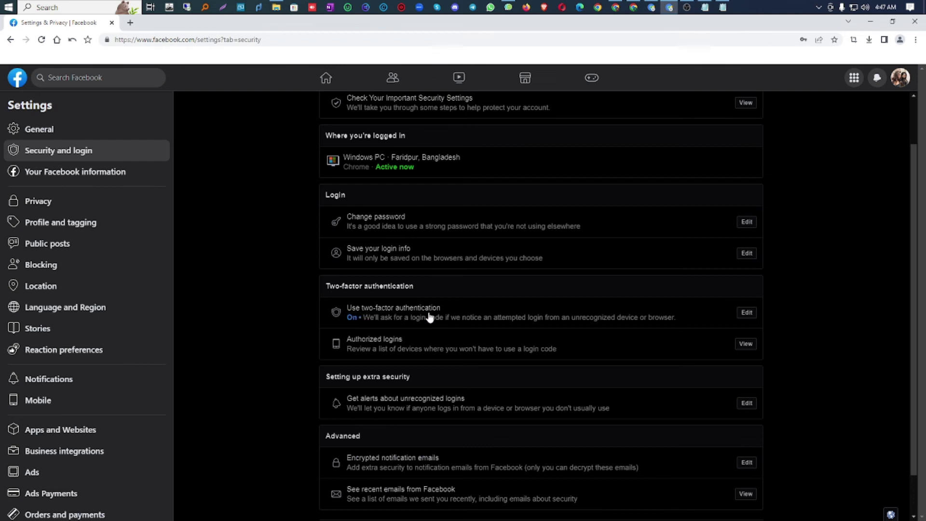
pyautogui.click(748, 314)
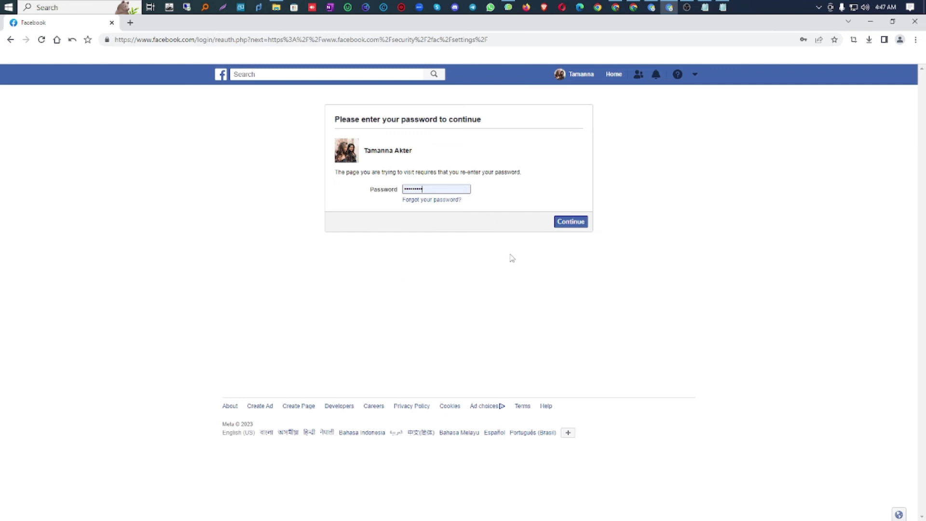
# Step: Submit the password and review the 2FA page's Authentication app and Recovery codes methods
pyautogui.click(572, 223)
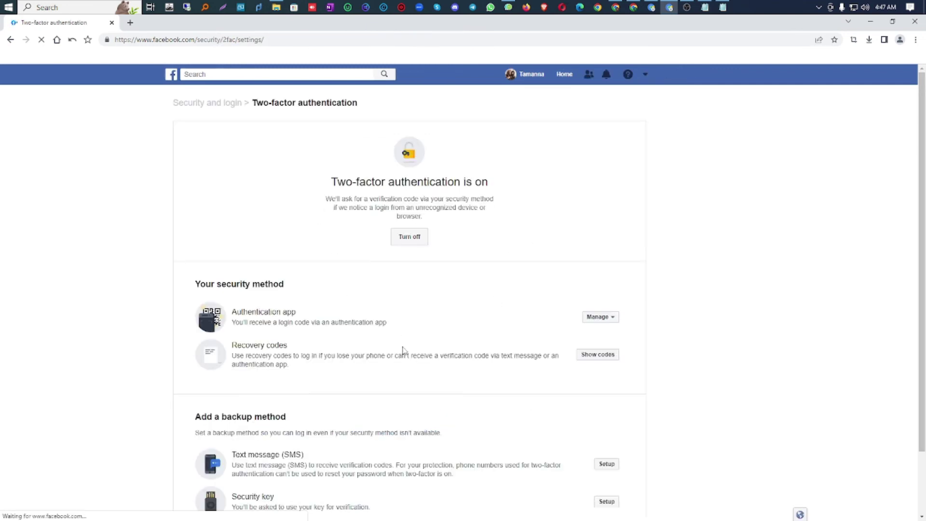
pyautogui.scroll(-2, 225, 225)
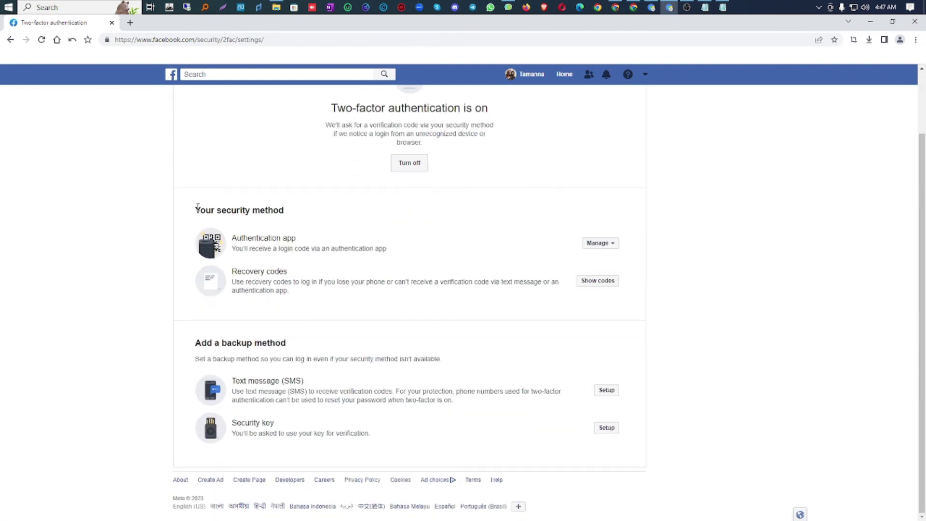
pyautogui.moveTo(195, 209); pyautogui.dragTo(296, 239)
pyautogui.scroll(1, 296, 239)
pyautogui.scroll(-1, 250, 436)
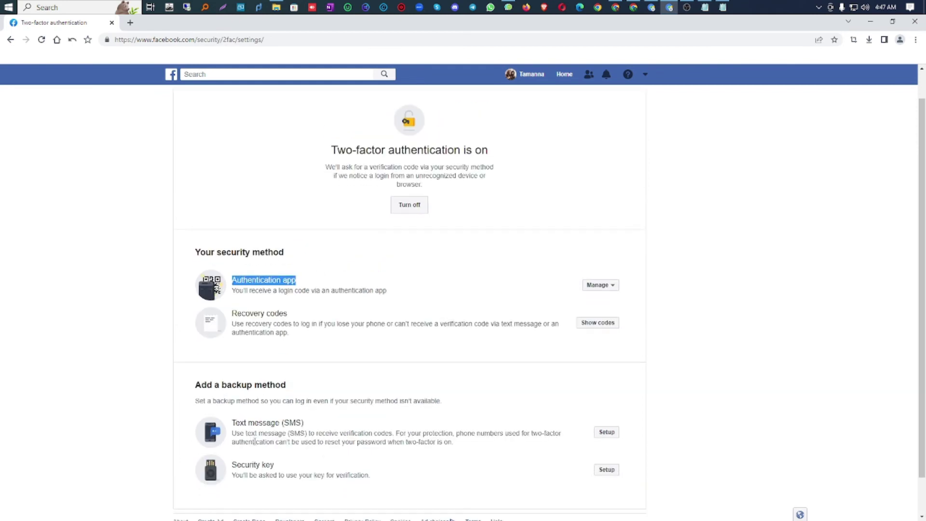
pyautogui.moveTo(199, 344); pyautogui.dragTo(300, 346)
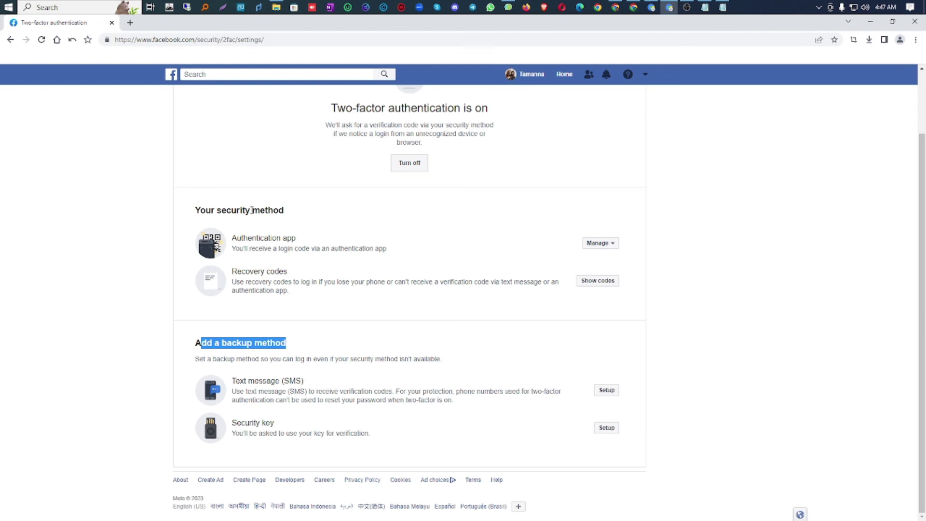
pyautogui.moveTo(232, 237); pyautogui.dragTo(304, 238)
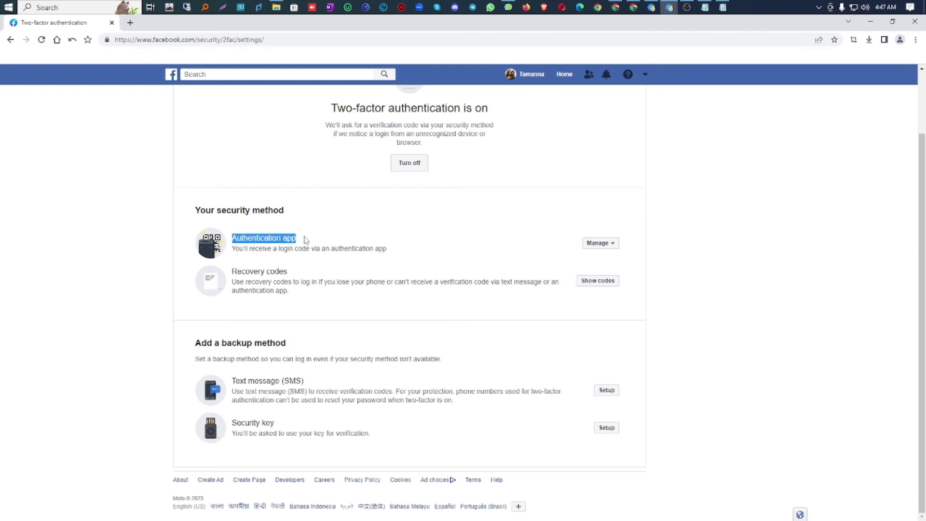
pyautogui.moveTo(288, 271); pyautogui.dragTo(233, 275)
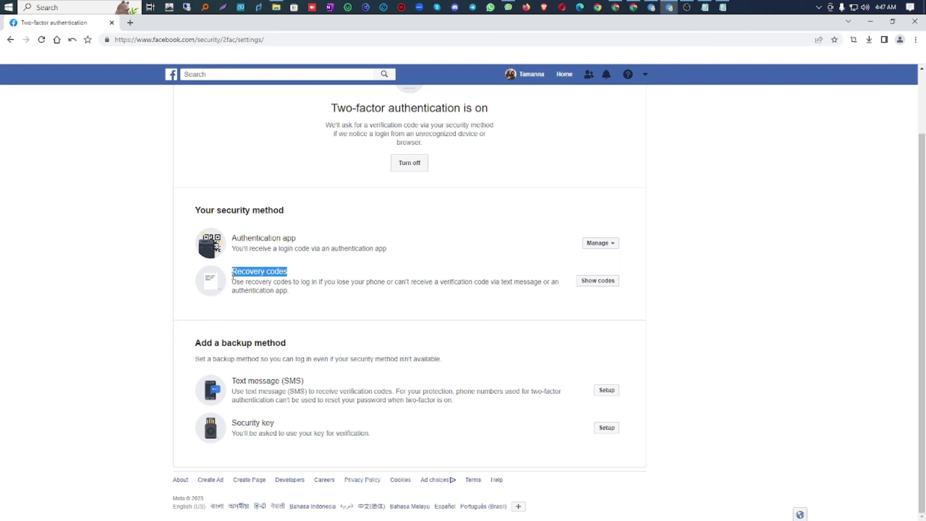
# Step: Show the ten recovery codes, then download and open the recovery_codes file
pyautogui.click(606, 281)
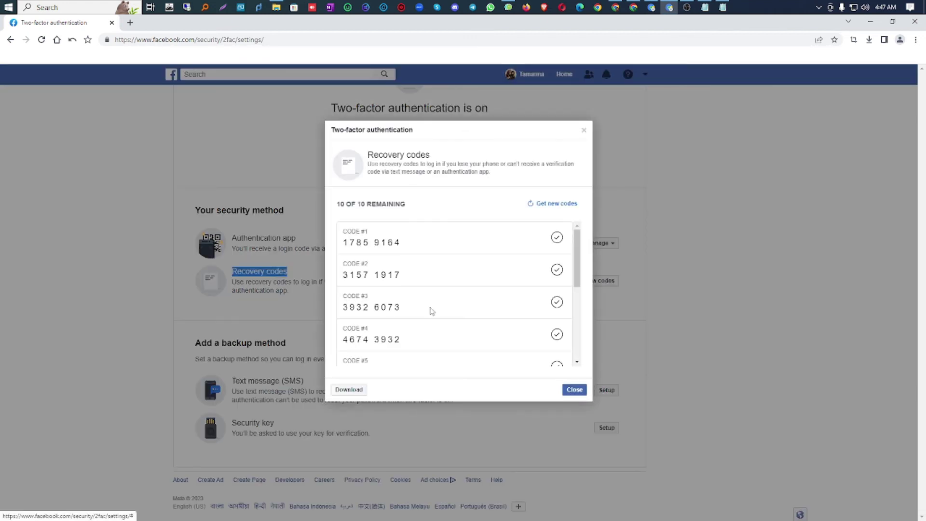
pyautogui.moveTo(341, 203); pyautogui.dragTo(365, 203)
pyautogui.scroll(-4, 376, 337)
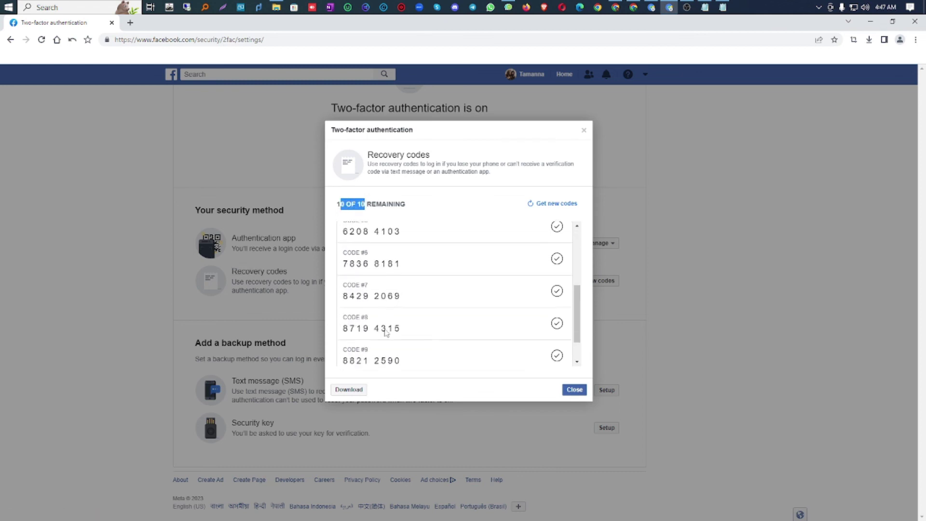
pyautogui.scroll(5, 381, 299)
pyautogui.click(348, 390)
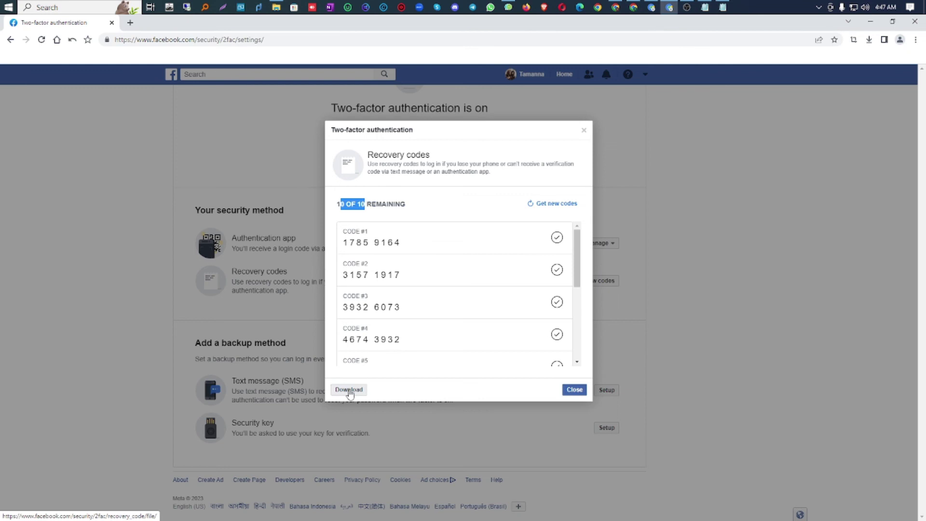
pyautogui.click(444, 311)
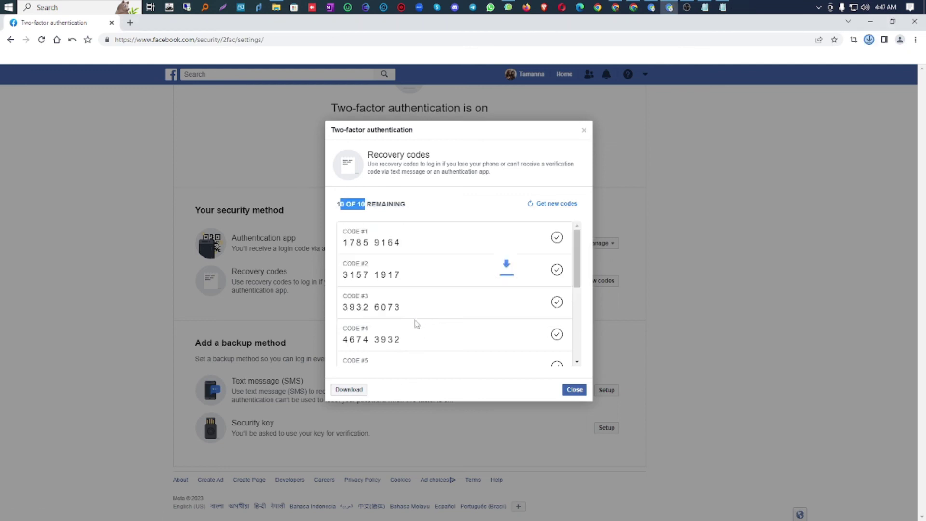
# Step: Select all ten recovery codes in Notepad and cut them
pyautogui.moveTo(420, 289); pyautogui.dragTo(376, 208)
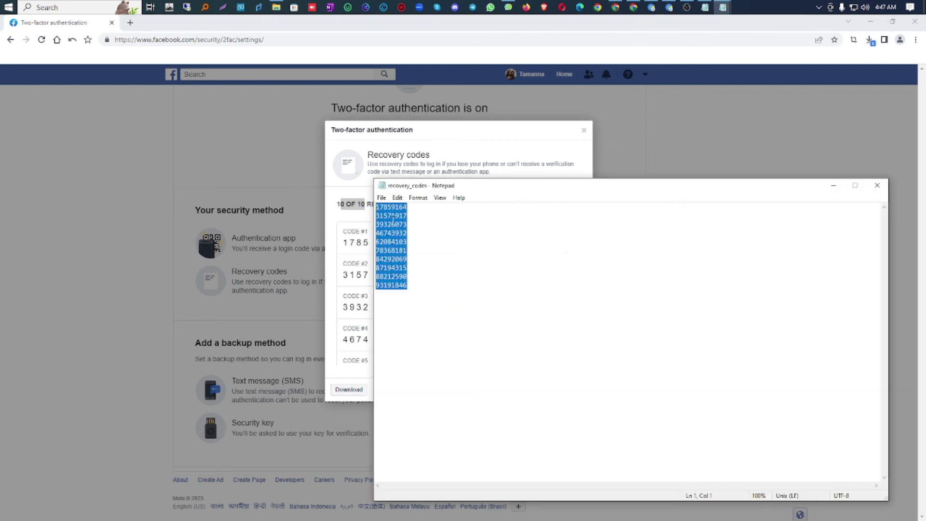
pyautogui.rightClick(393, 218)
pyautogui.click(412, 242)
# Step: Return to the Chrome window's FB Sharing Setup spreadsheet tab
pyautogui.click(629, 9)
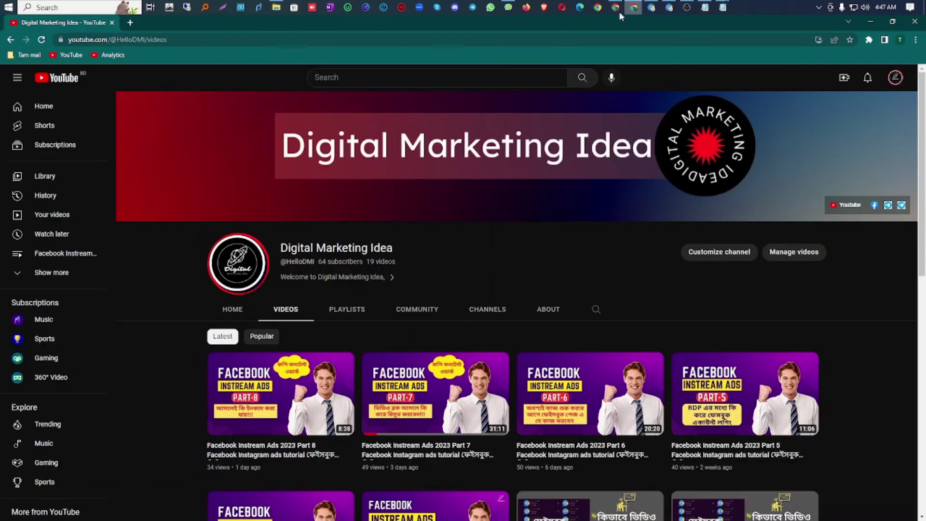
pyautogui.click(616, 8)
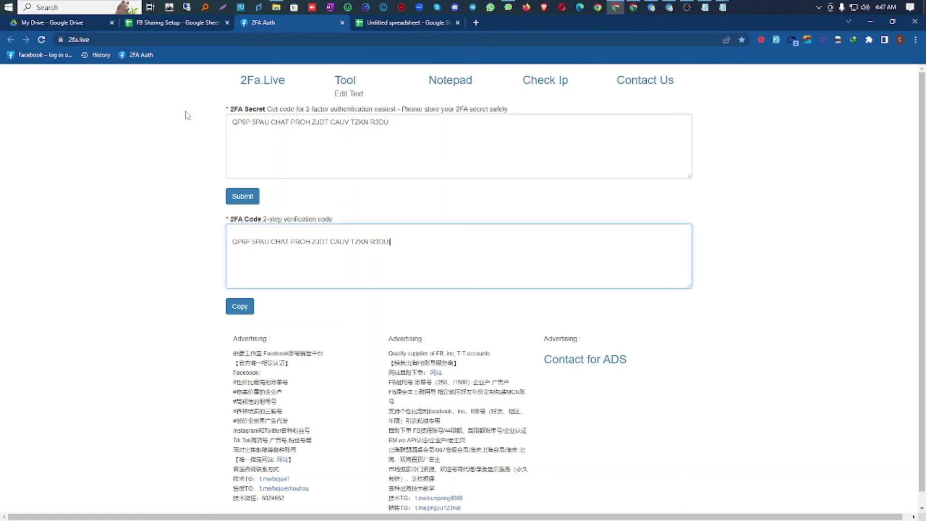
pyautogui.click(174, 23)
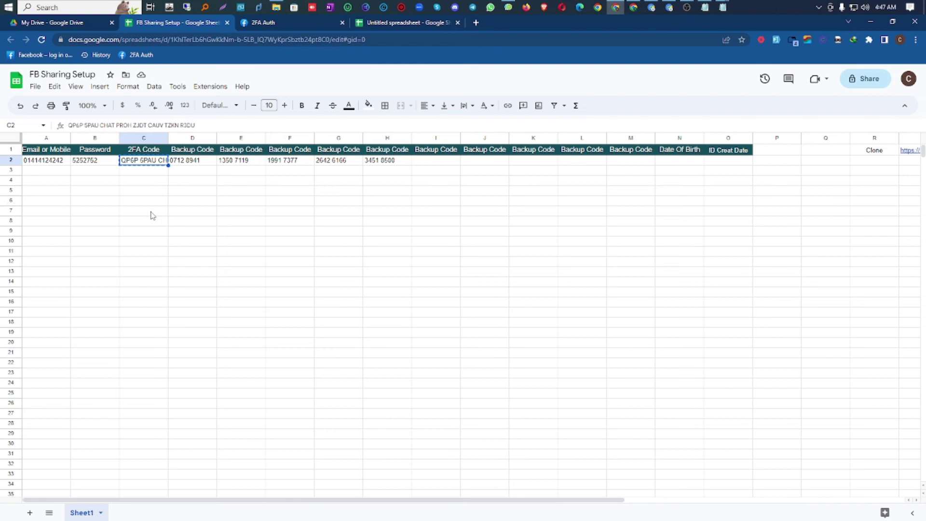
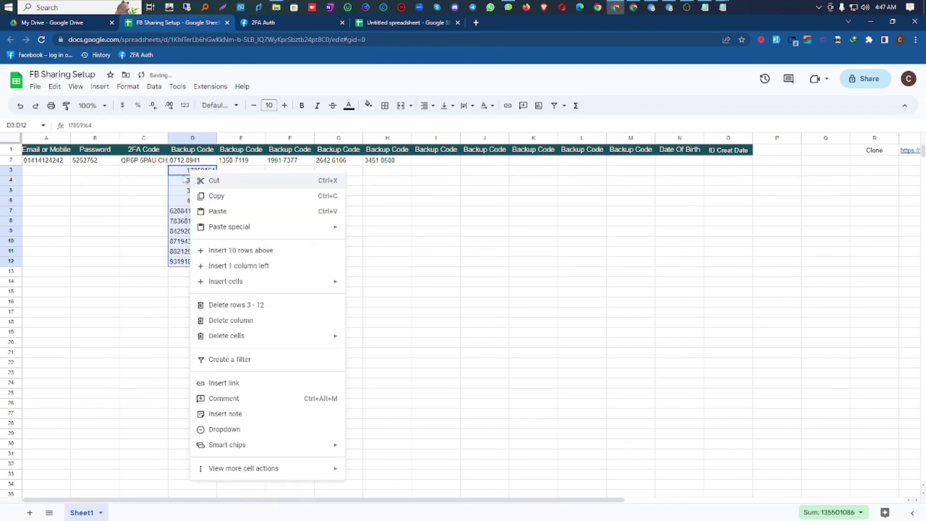
# Step: Cut the backup codes from D4 and D5 and paste them into E3 and F3
pyautogui.click(185, 179)
pyautogui.rightClick(191, 179)
pyautogui.click(217, 182)
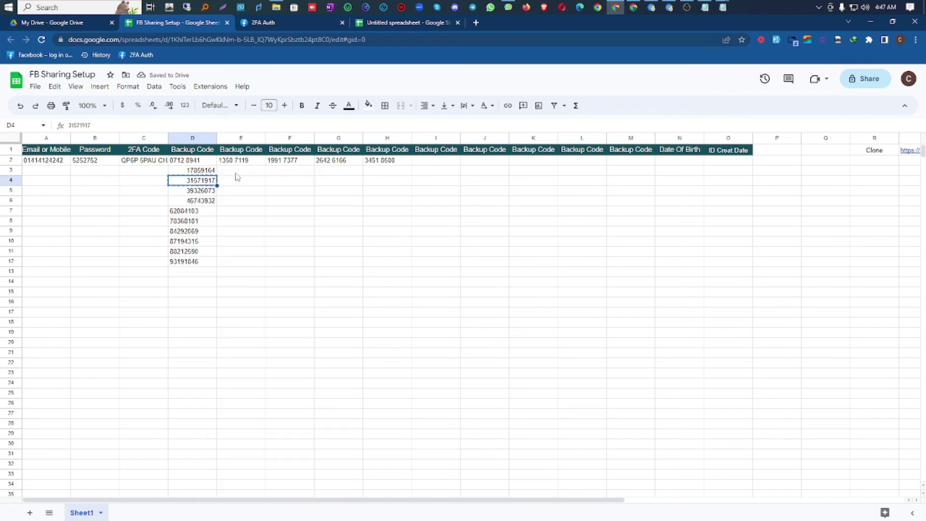
pyautogui.click(241, 174)
pyautogui.rightClick(242, 174)
pyautogui.click(266, 213)
pyautogui.rightClick(193, 191)
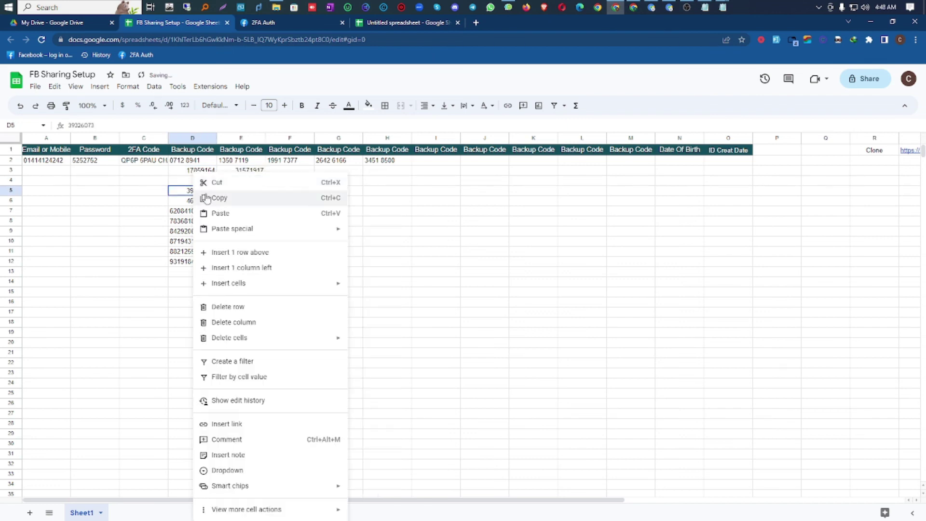
pyautogui.click(212, 183)
pyautogui.click(292, 172)
pyautogui.rightClick(295, 173)
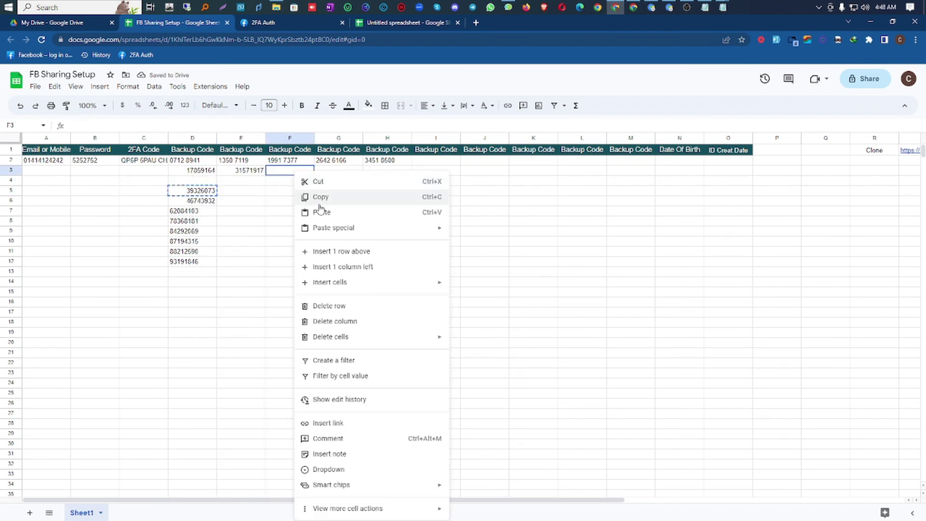
pyautogui.click(320, 211)
# Step: Cut the backup codes from D6 and D7 and paste them into G3 and H3
pyautogui.rightClick(203, 202)
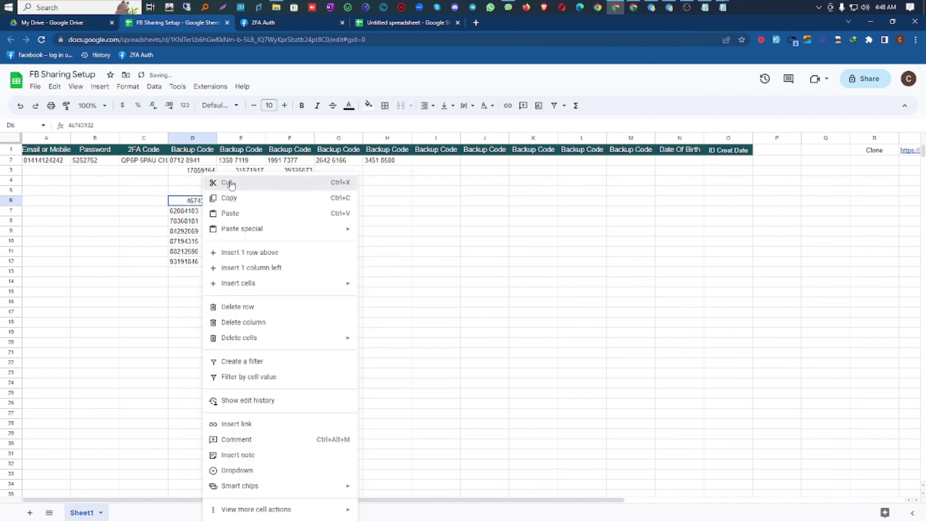
pyautogui.click(215, 183)
pyautogui.rightClick(336, 172)
pyautogui.click(361, 213)
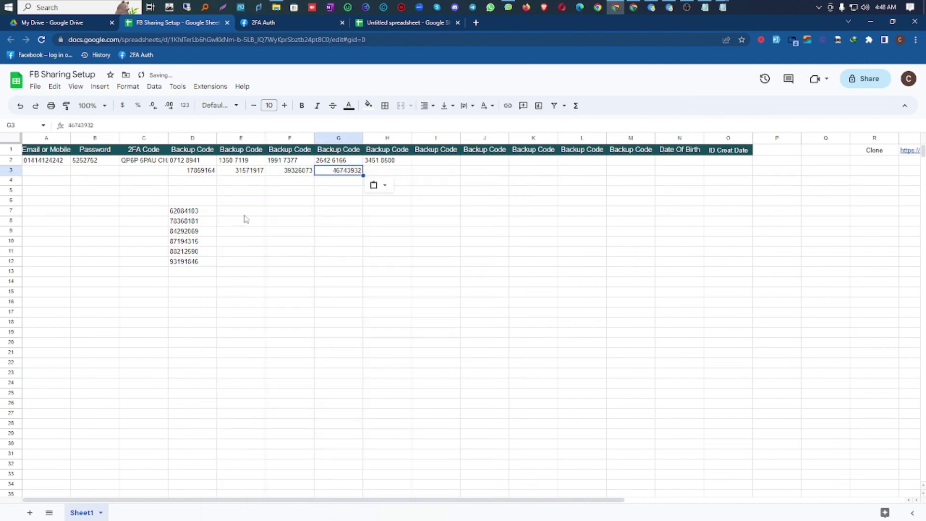
pyautogui.rightClick(202, 212)
pyautogui.click(218, 182)
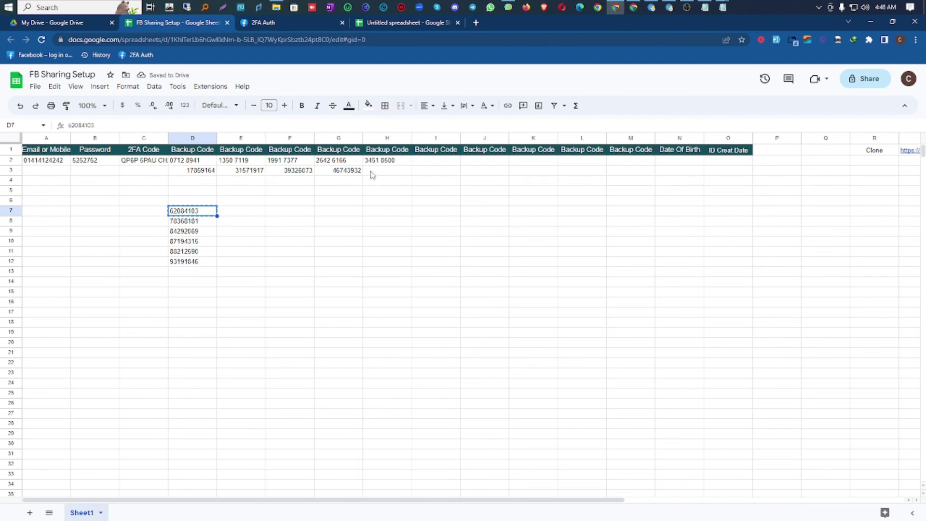
pyautogui.rightClick(373, 175)
pyautogui.click(403, 213)
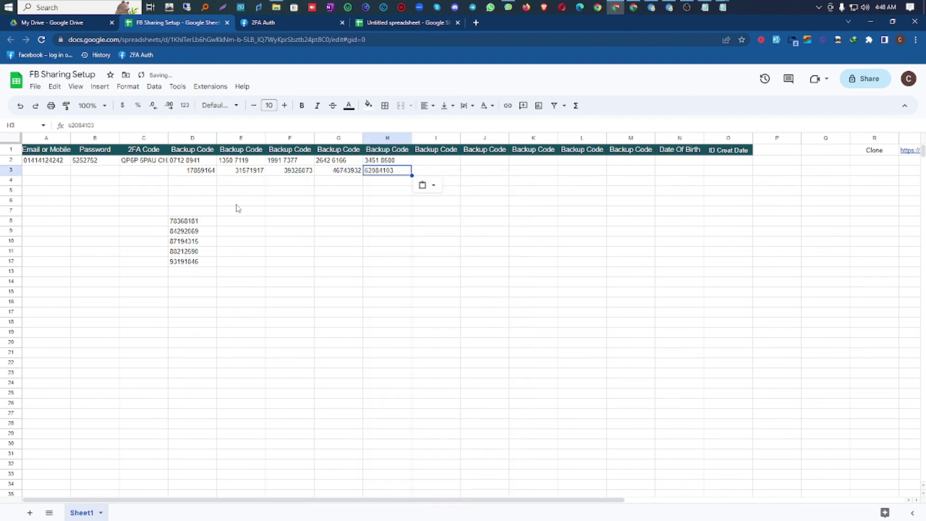
# Step: Clear the remaining backup code from D3, then select the 2FA code cell C2
pyautogui.click(197, 174)
pyautogui.press('Delete')
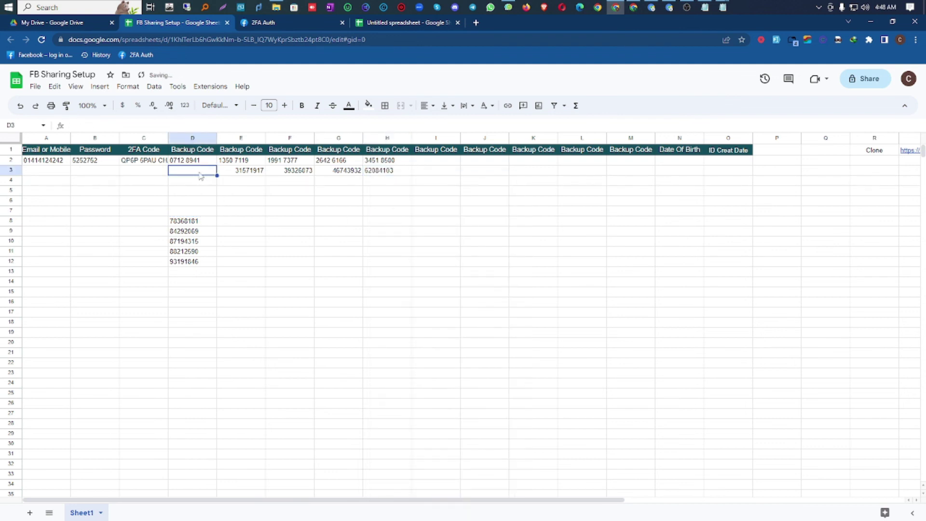
pyautogui.click(142, 163)
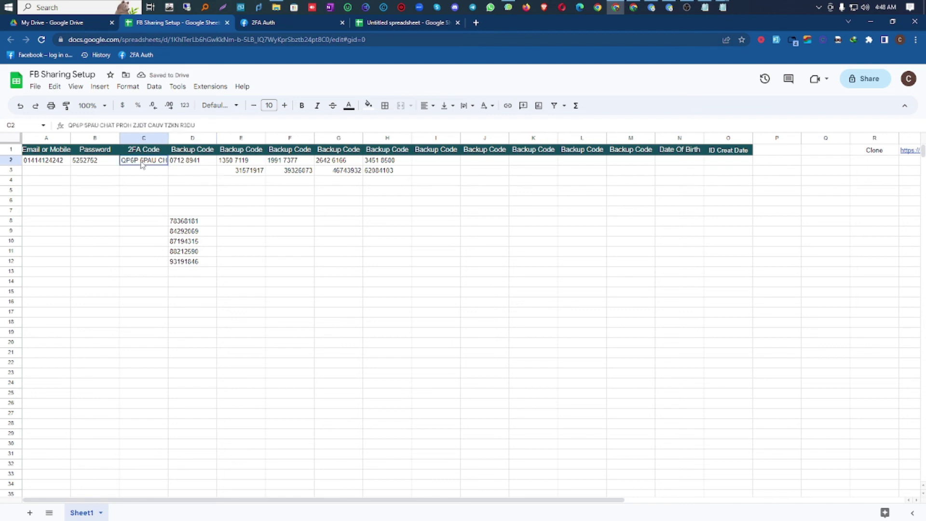
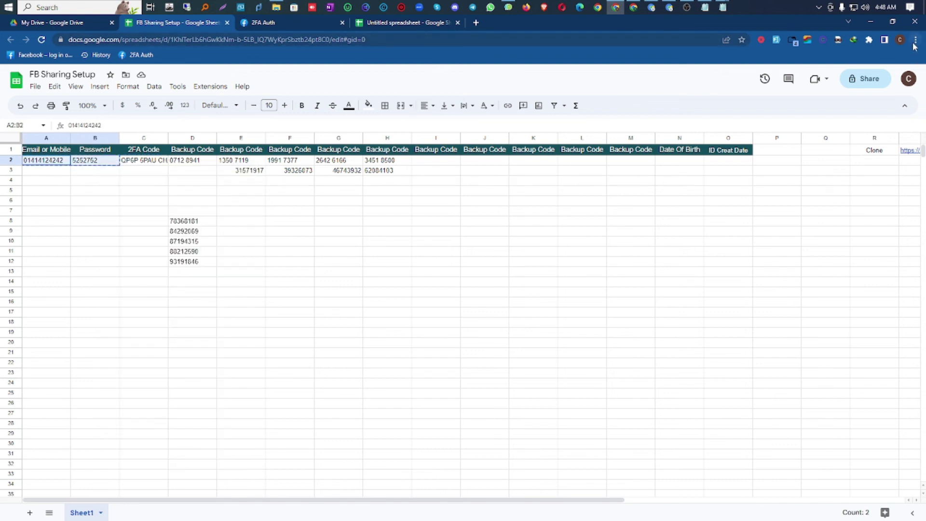
# Step: Load m.facebook.com in a new Chrome incognito window and paste the copied login into its mobile/email field
pyautogui.click(915, 40)
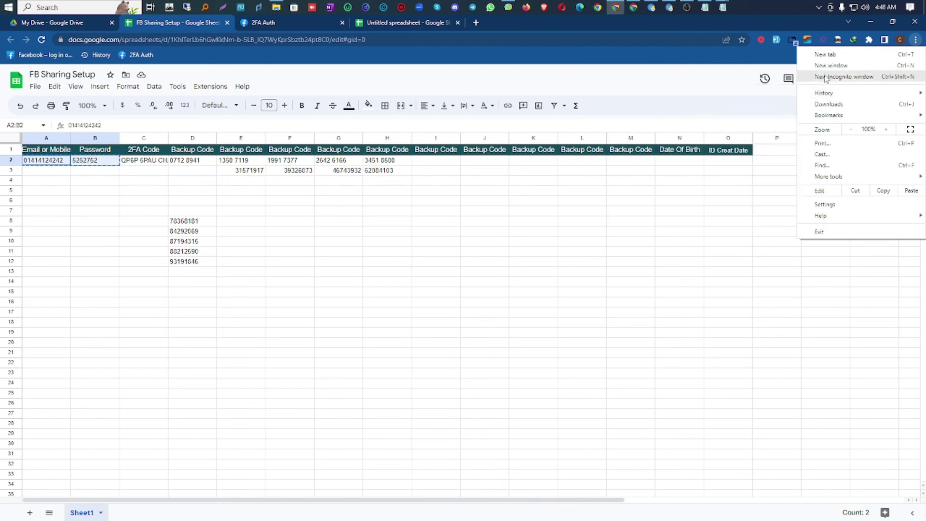
pyautogui.click(825, 78)
pyautogui.click(44, 57)
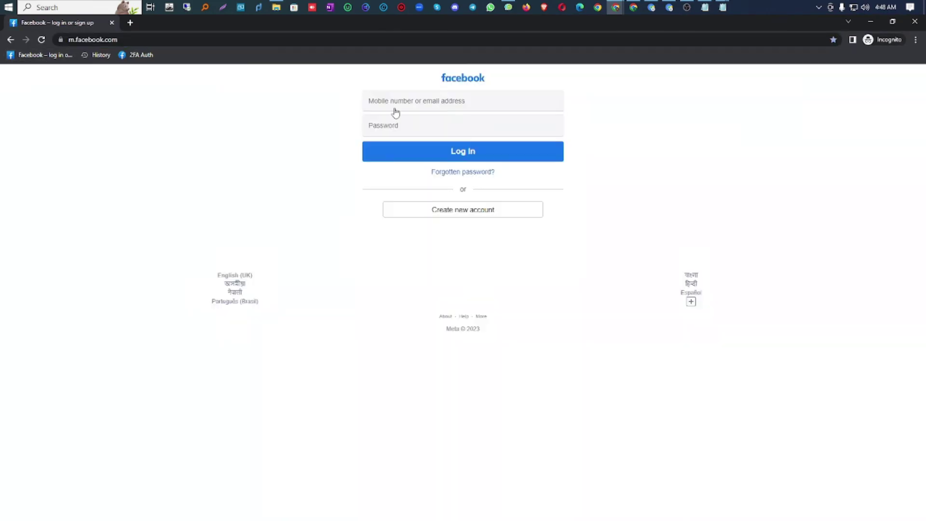
pyautogui.rightClick(396, 110)
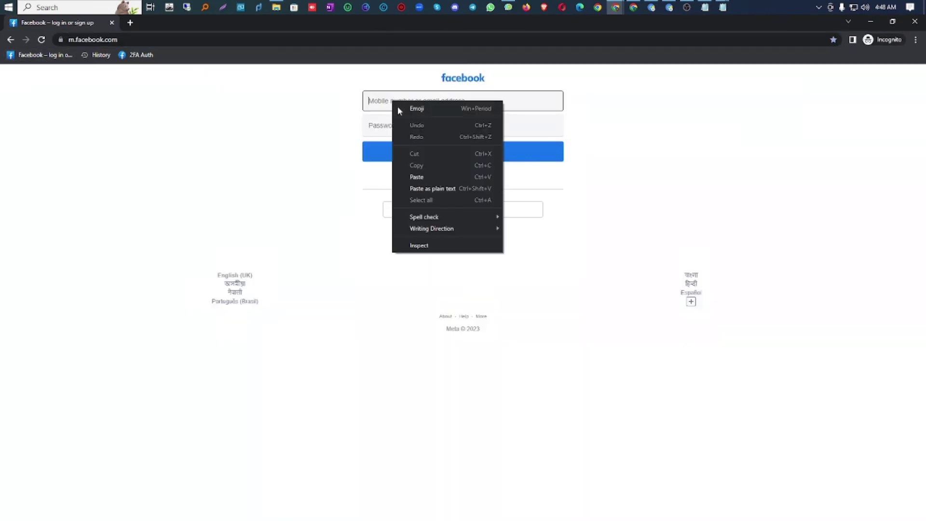
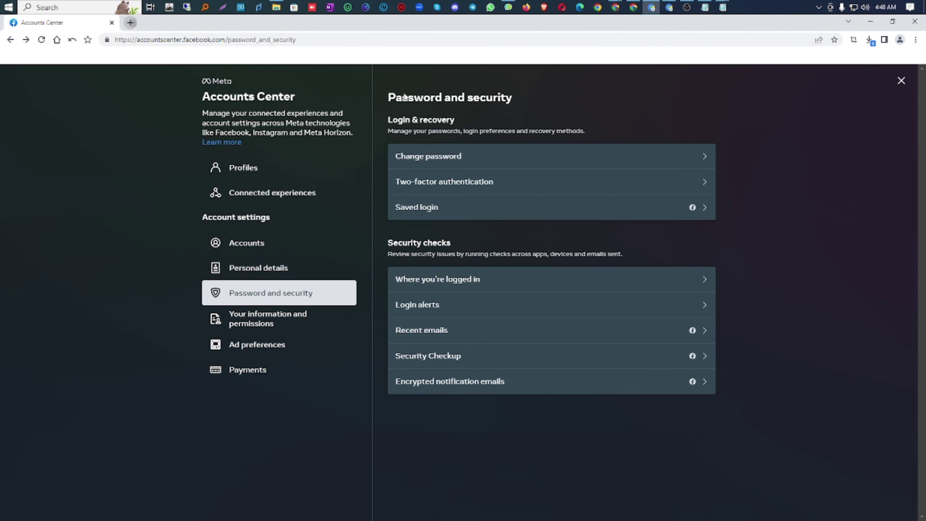
# Step: In a new tab, go to Settings > Autofill > Passwords and review the two saved Facebook logins
pyautogui.hotkey('ctrl', 't')
pyautogui.click(915, 40)
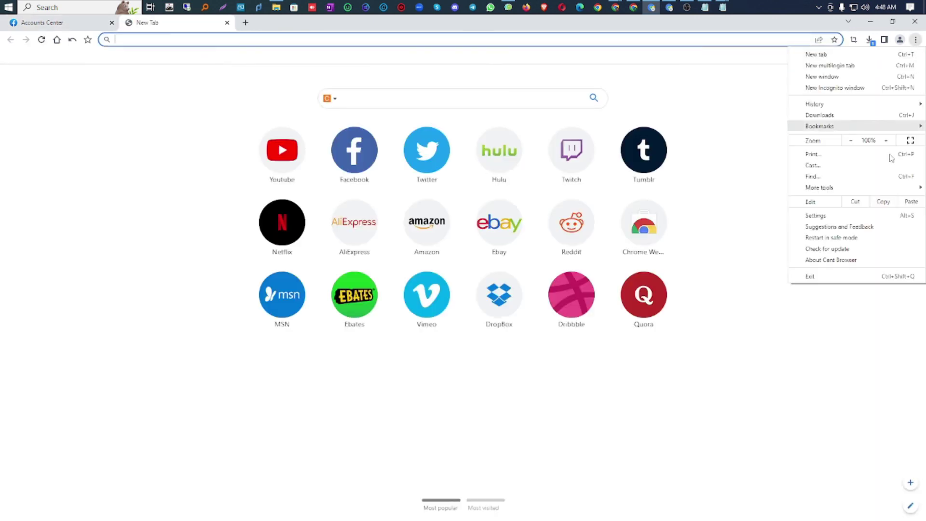
pyautogui.click(819, 216)
pyautogui.click(58, 136)
pyautogui.click(372, 139)
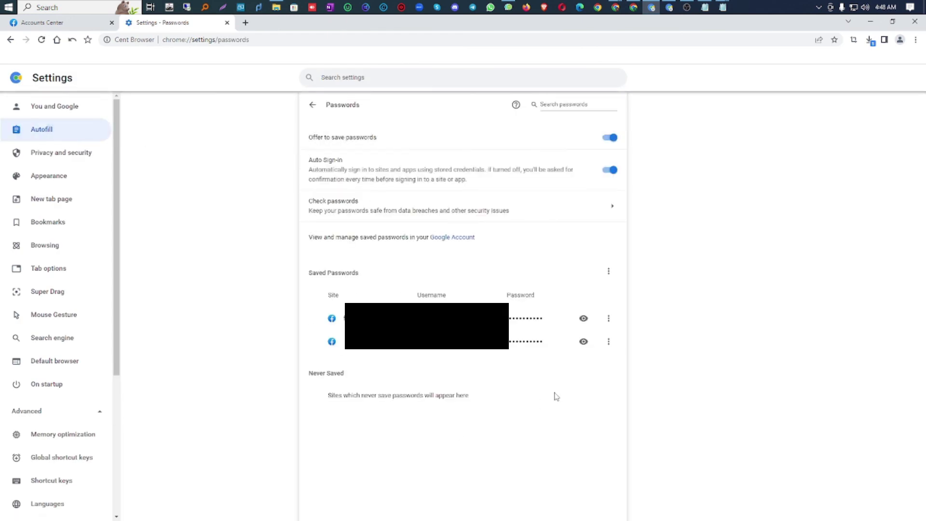
pyautogui.click(608, 318)
pyautogui.click(574, 294)
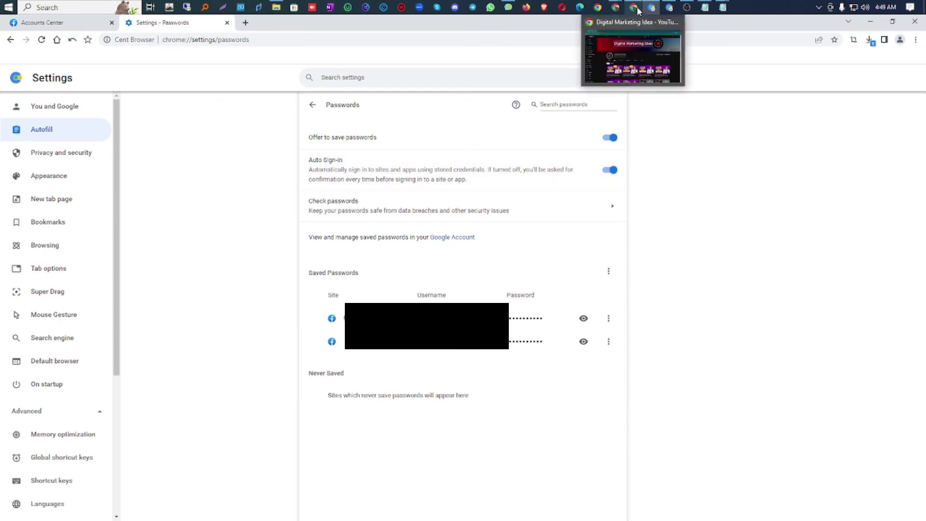
pyautogui.moveTo(635, 7)
# Step: Load facebook.com in a new incognito window
pyautogui.click(916, 40)
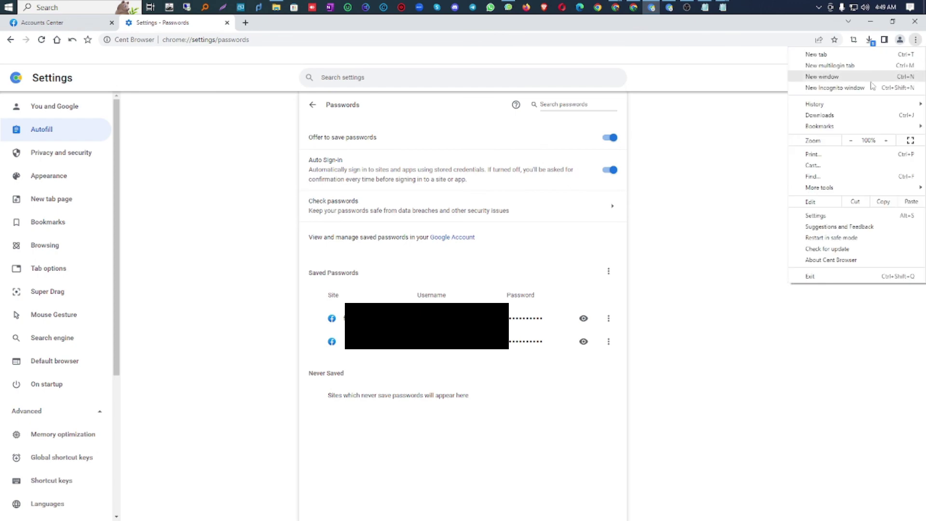
pyautogui.click(839, 87)
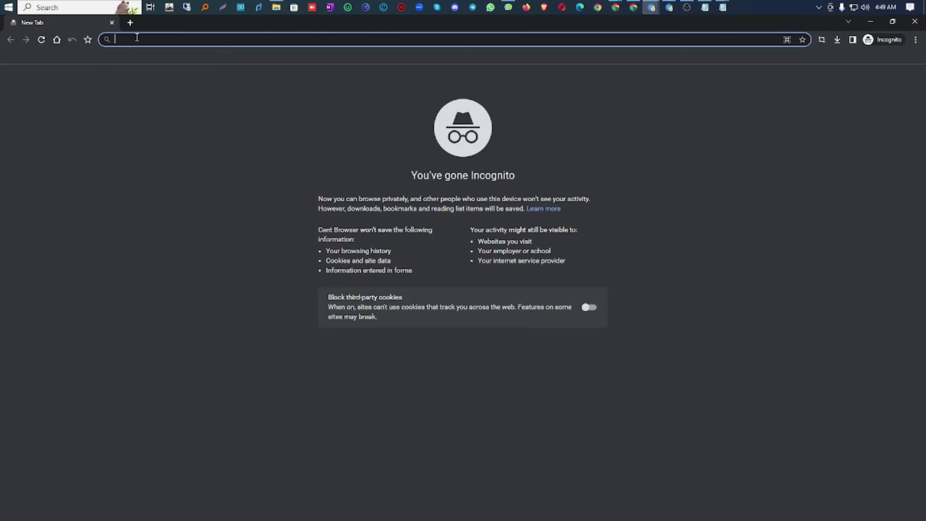
pyautogui.write('fa')
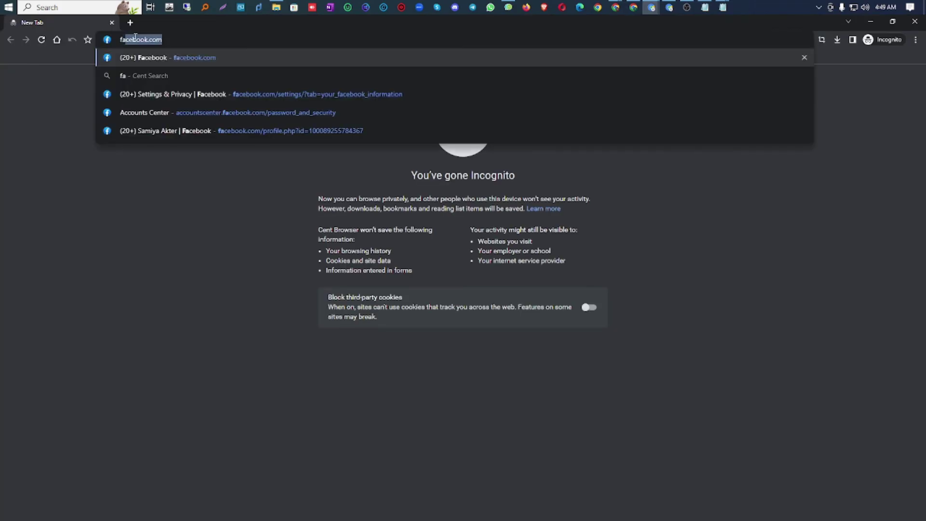
pyautogui.press('Return')
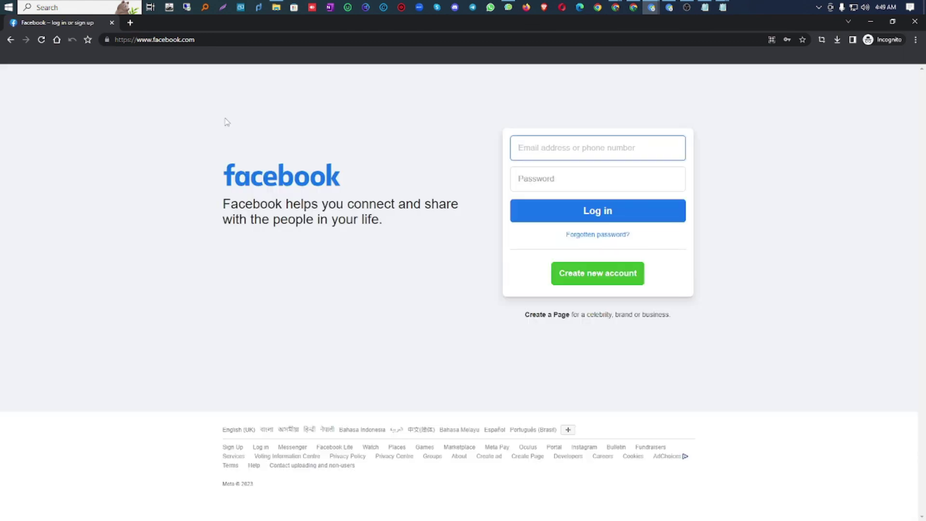
# Step: Paste the copied login into the email field and submit it with Log in
pyautogui.rightClick(557, 144)
pyautogui.click(584, 209)
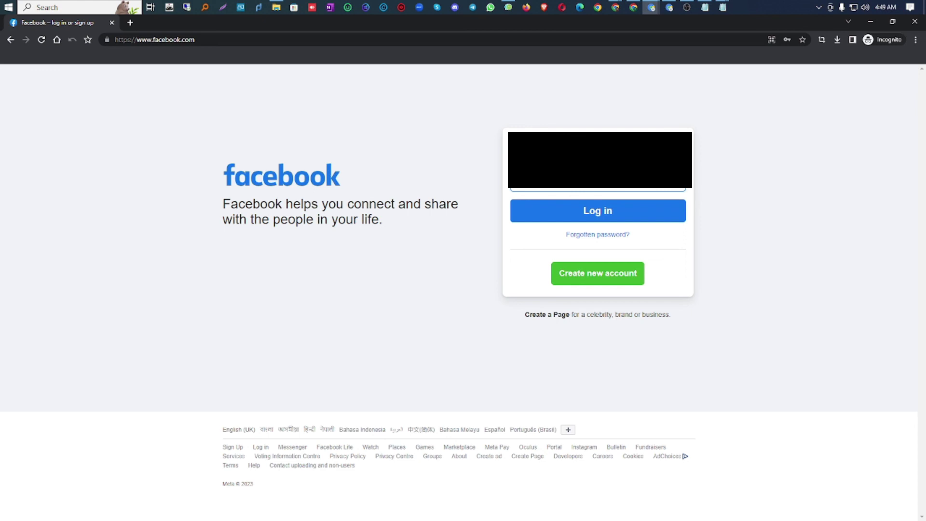
pyautogui.click(621, 211)
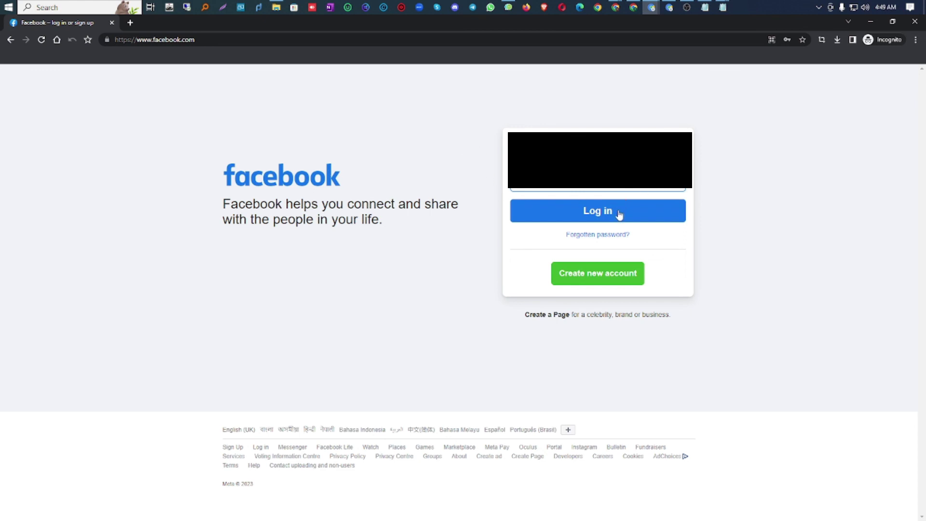
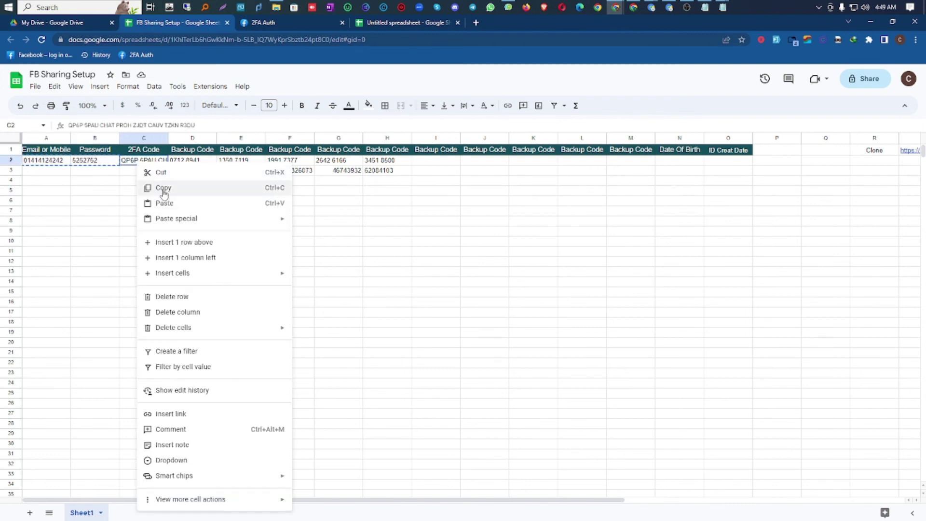
# Step: Copy the 2FA secret from cell C2 and move to the 2FA Live tab
pyautogui.click(163, 187)
pyautogui.click(279, 23)
# Step: Replace the 2FA Secret box contents with the copied secret and submit it
pyautogui.tripleClick(298, 125)
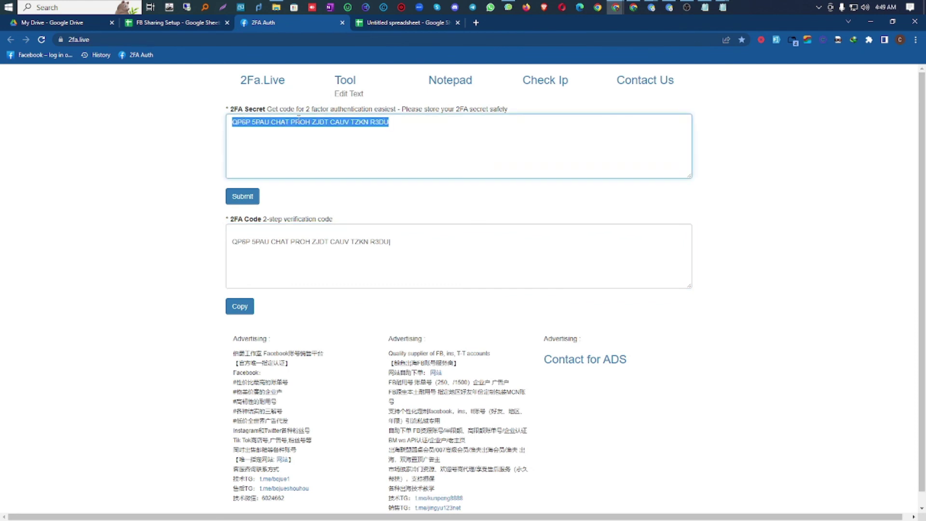
pyautogui.rightClick(298, 121)
pyautogui.click(322, 166)
pyautogui.click(243, 196)
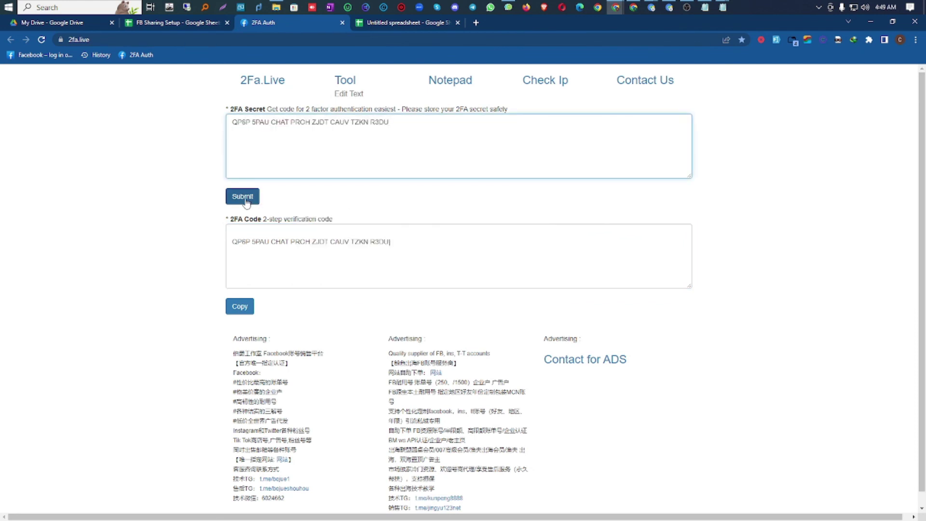
# Step: Cut the newly generated six-digit verification code to the clipboard
pyautogui.doubleClick(394, 244)
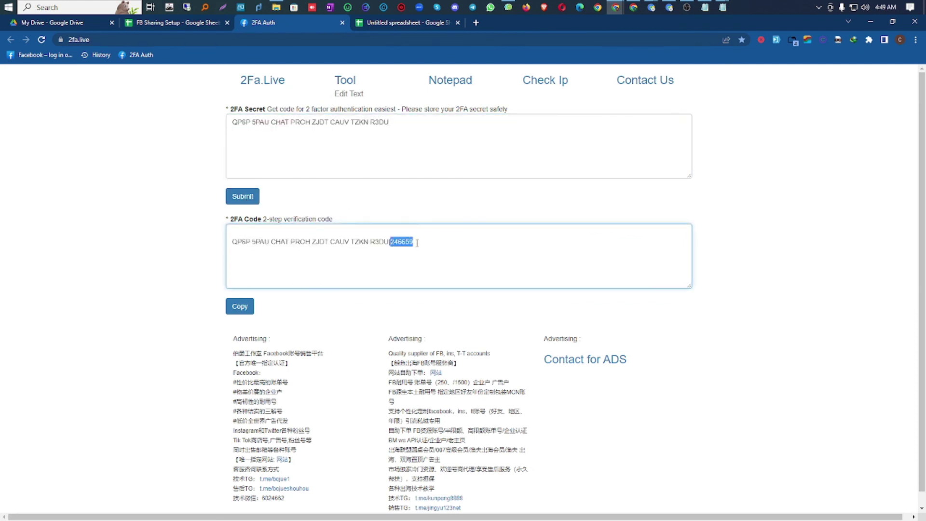
pyautogui.rightClick(403, 242)
pyautogui.click(429, 265)
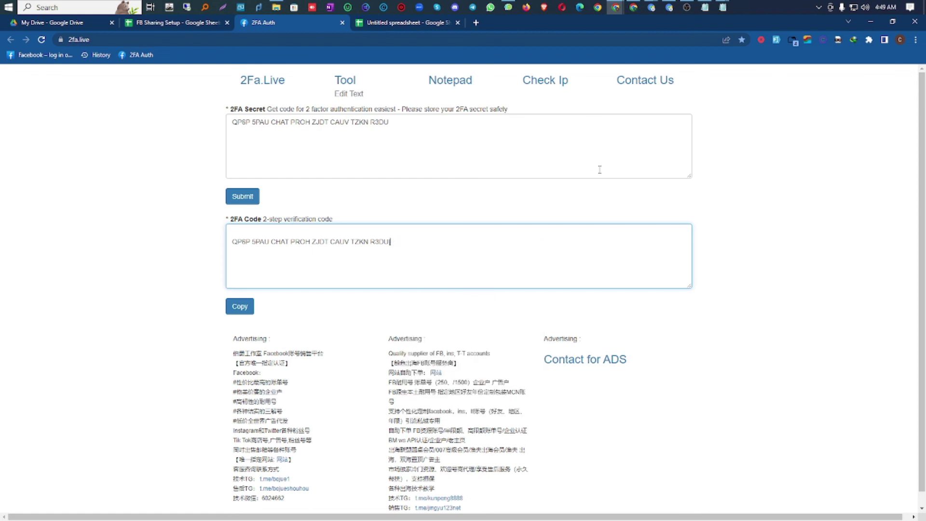
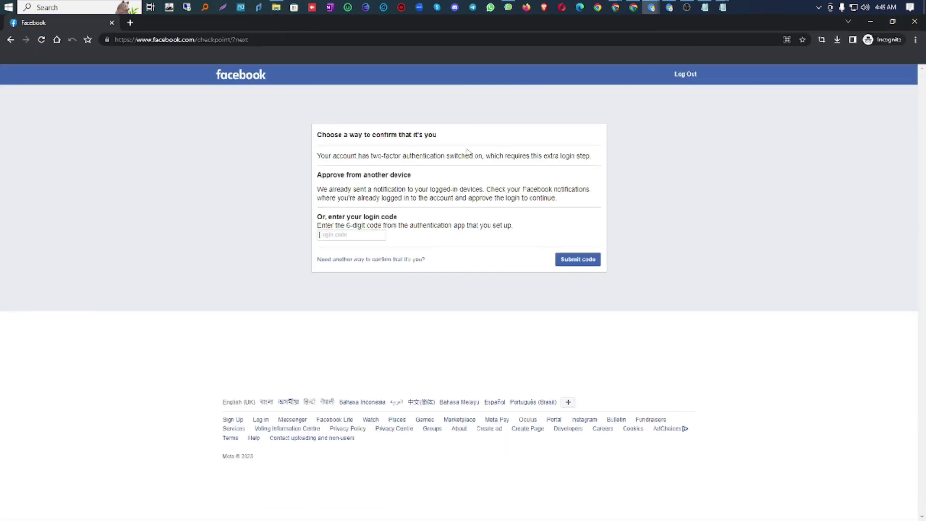
# Step: Paste the generated 2FA code into Facebook's login code field, submit it, then log out
pyautogui.rightClick(354, 239)
pyautogui.click(381, 292)
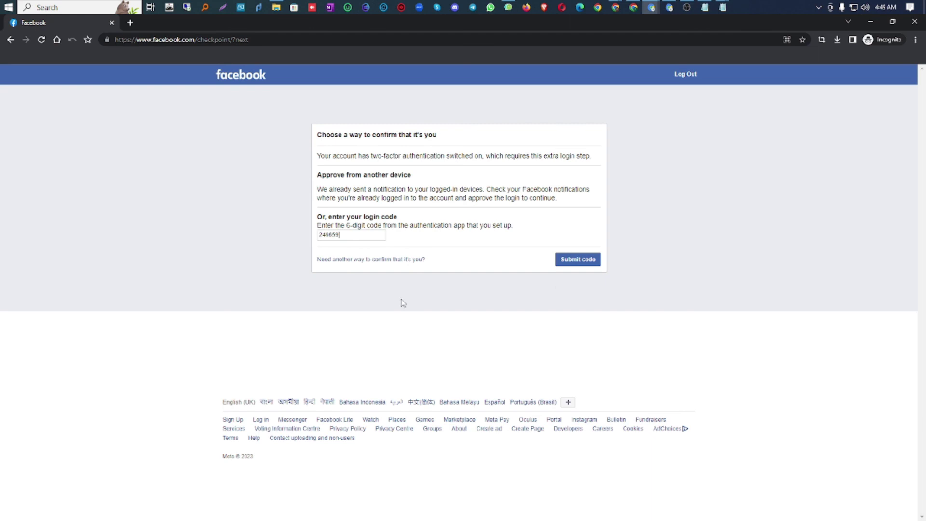
pyautogui.click(574, 260)
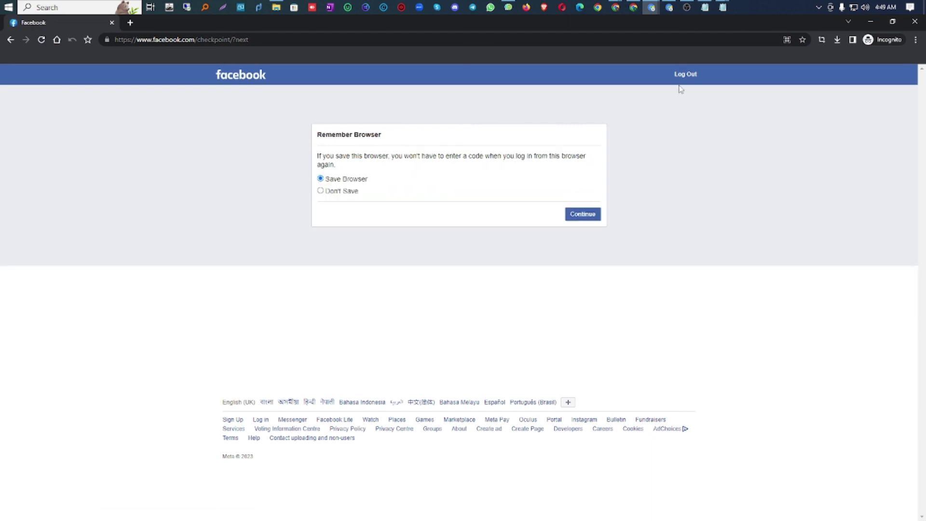
pyautogui.click(695, 77)
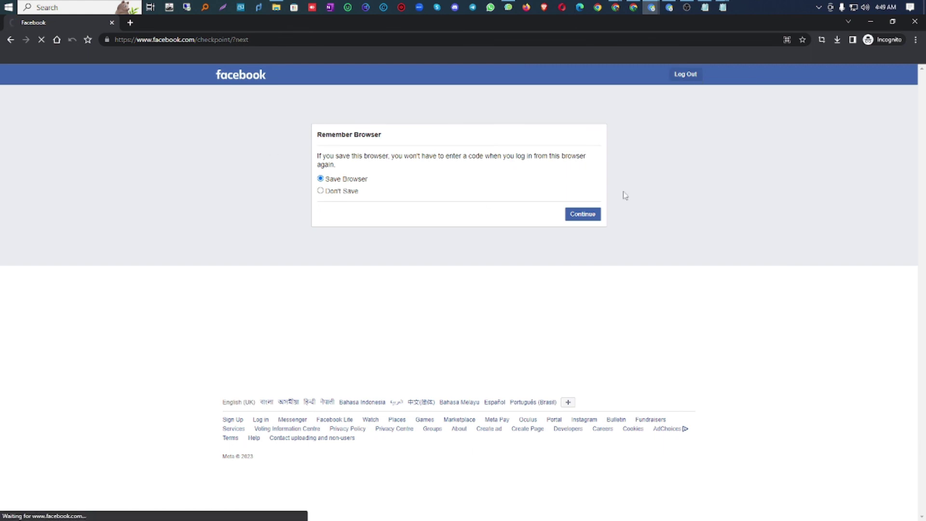
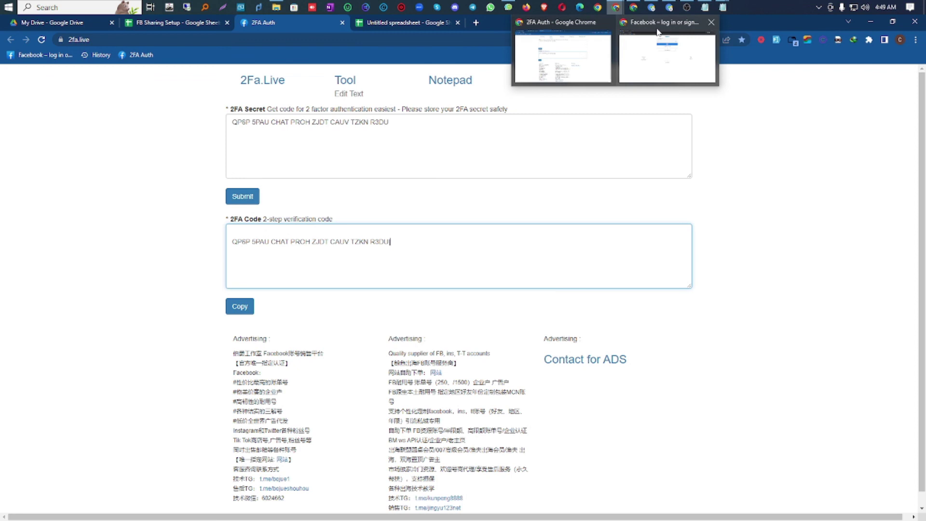
# Step: Close the extra Facebook browser window and discard the New Text Document (2) note unsaved
pyautogui.click(710, 22)
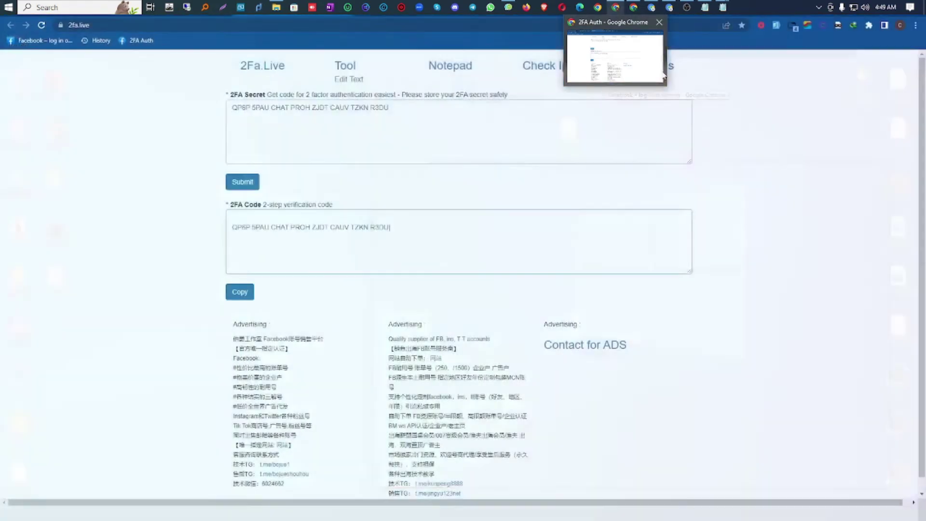
pyautogui.click(611, 56)
pyautogui.moveTo(705, 7)
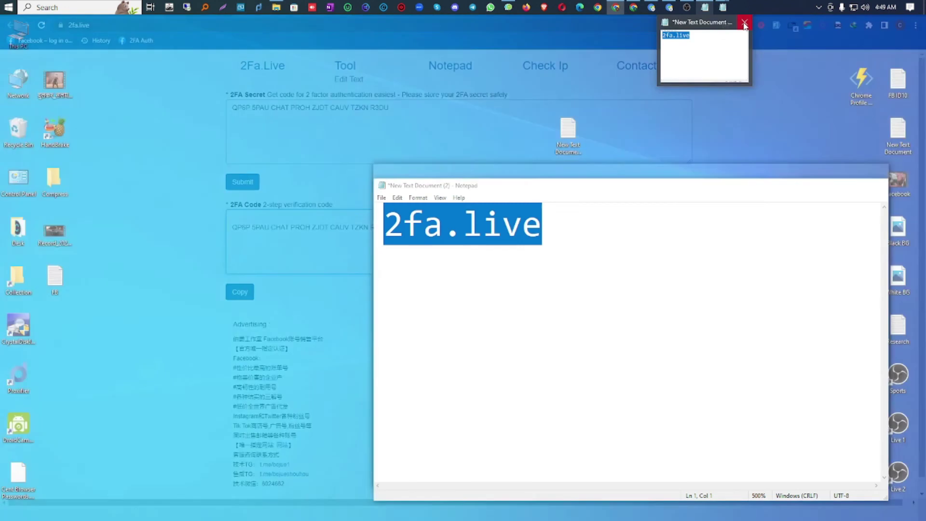
pyautogui.click(702, 51)
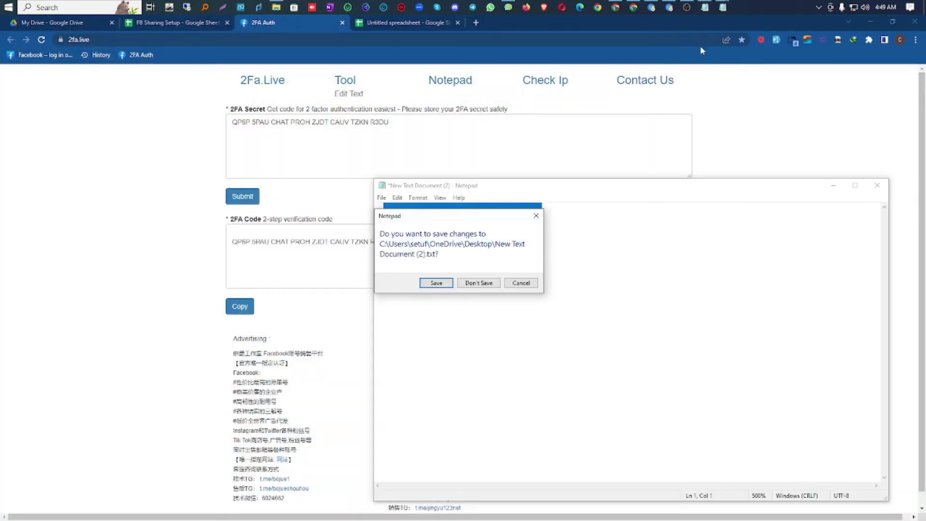
pyautogui.click(478, 281)
# Step: Close the Facebook-2FA-RecoveryCodes and recovery_codes notes without saving, returning to the browser
pyautogui.moveTo(705, 7)
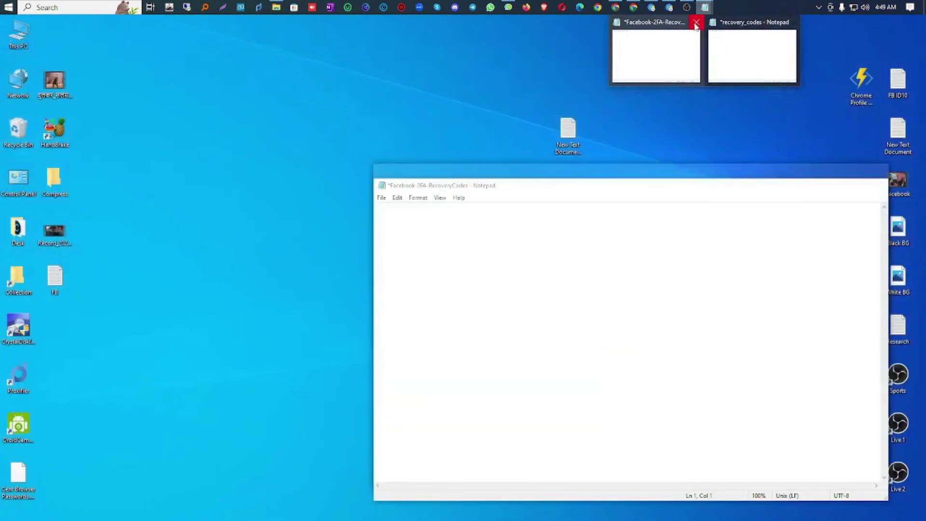
pyautogui.click(655, 56)
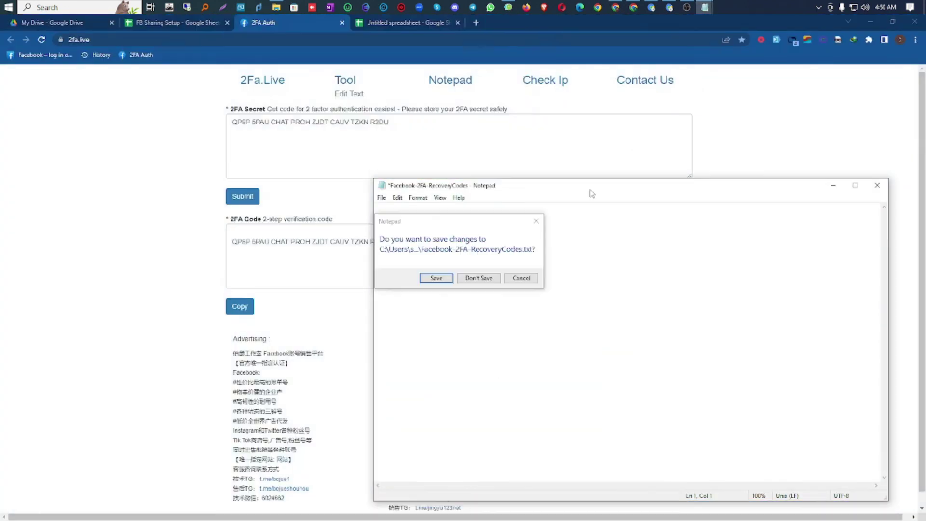
pyautogui.click(479, 278)
pyautogui.click(705, 7)
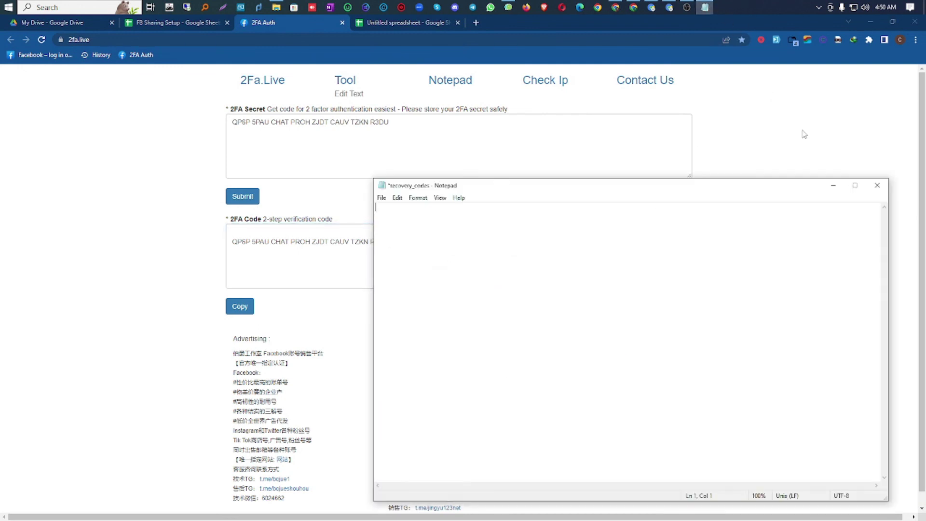
pyautogui.click(877, 185)
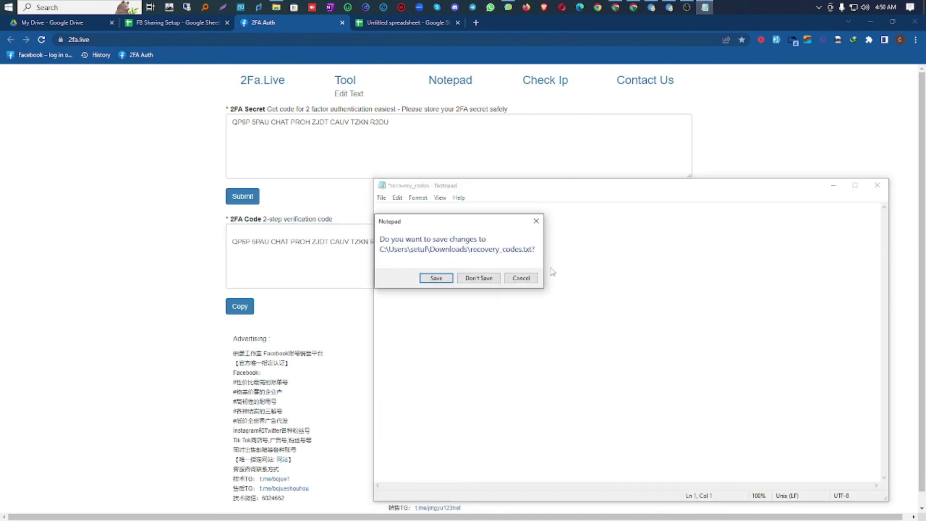
pyautogui.click(478, 278)
pyautogui.click(649, 7)
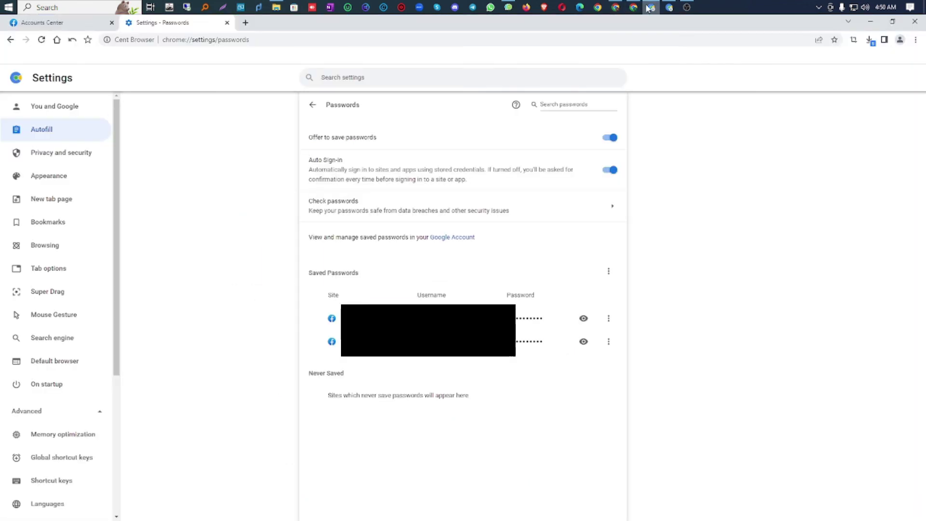
# Step: Close the Settings - Passwords tab, dismiss the recovery codes list, and go to the news feed
pyautogui.click(226, 22)
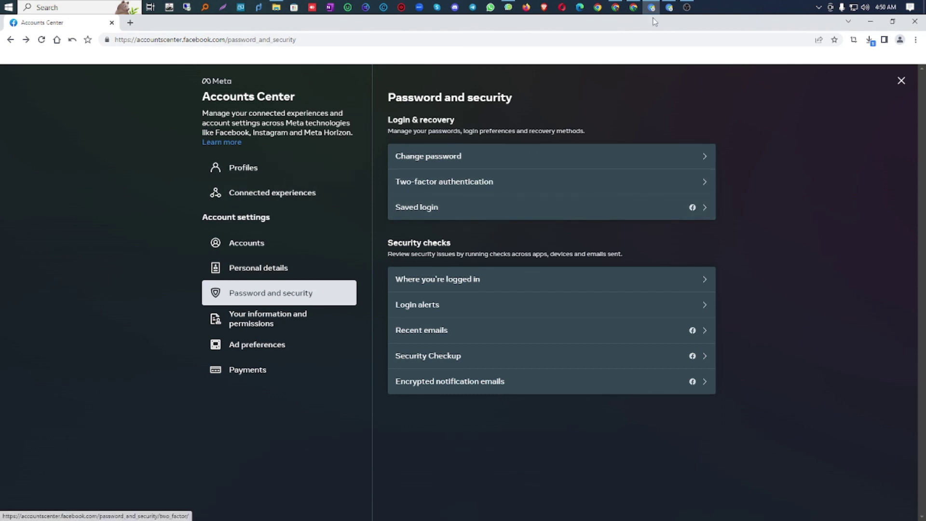
pyautogui.moveTo(669, 7)
pyautogui.click(665, 53)
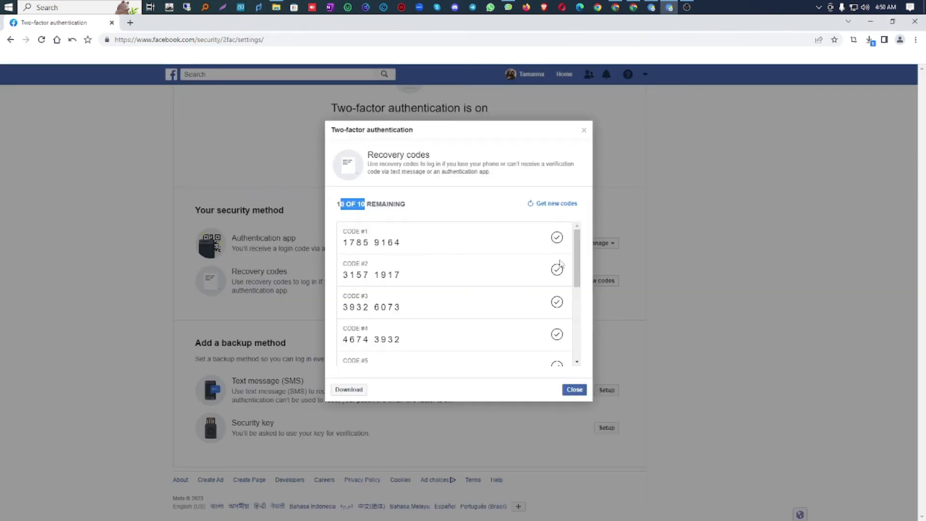
pyautogui.click(575, 389)
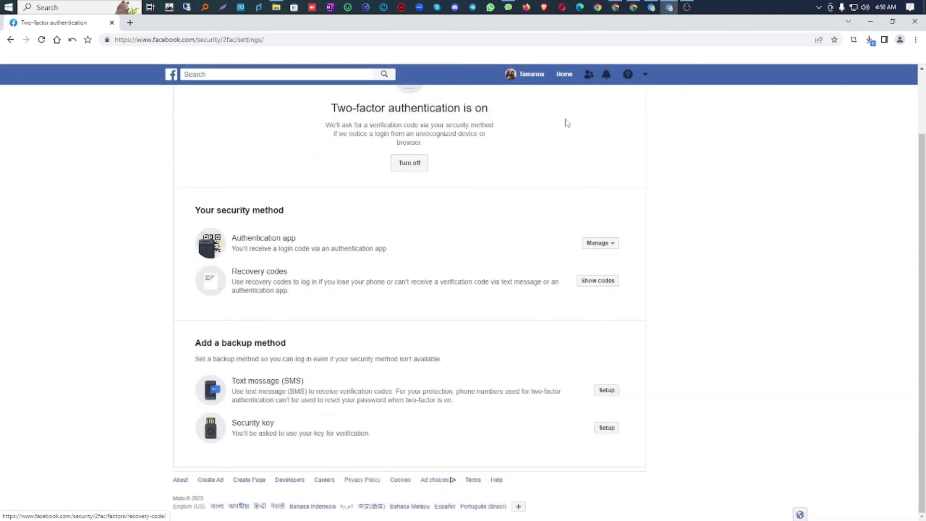
pyautogui.click(562, 76)
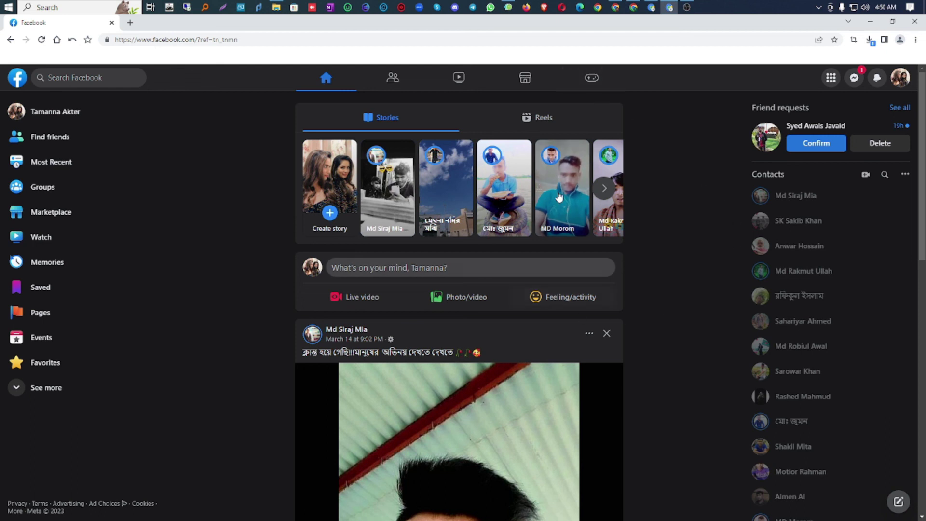
# Step: Scroll the news feed down and back up to review stories and the latest post
pyautogui.scroll(-2, 666, 177)
pyautogui.scroll(-1, 688, 183)
pyautogui.scroll(3, 687, 183)
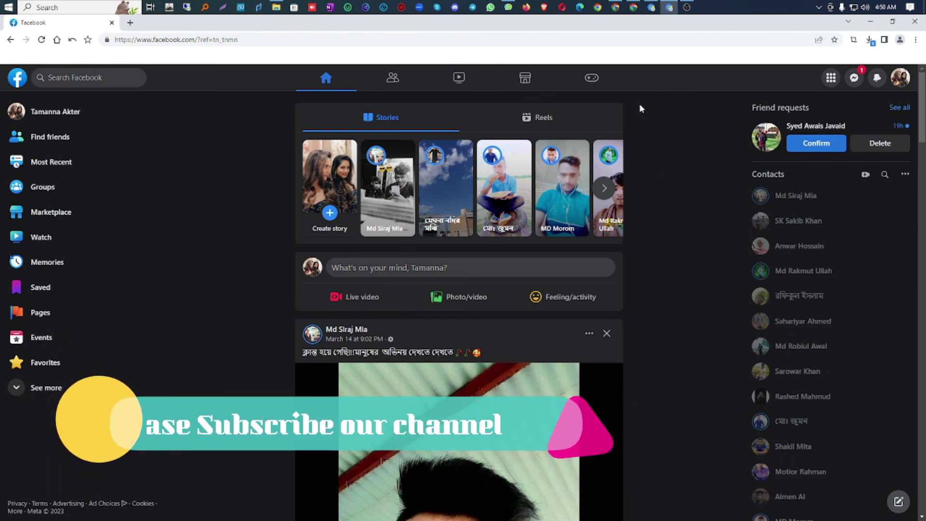
pyautogui.click(689, 10)
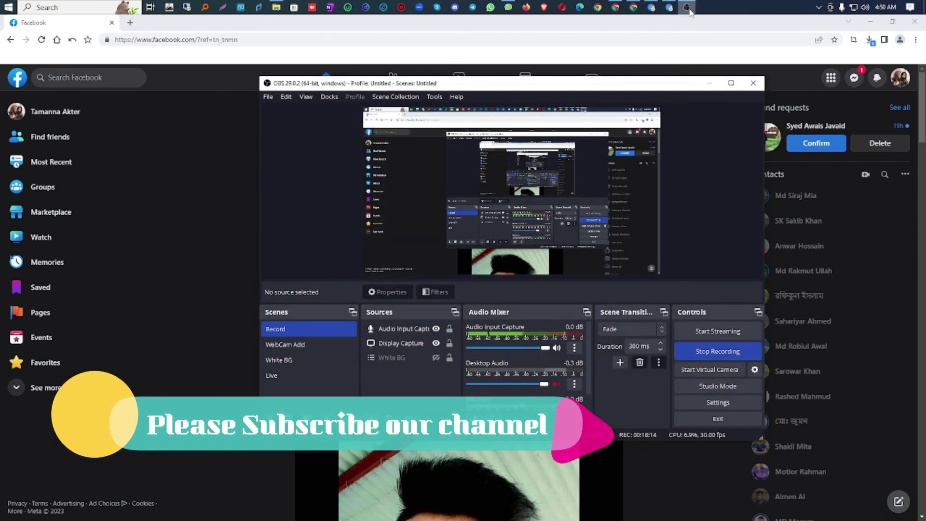